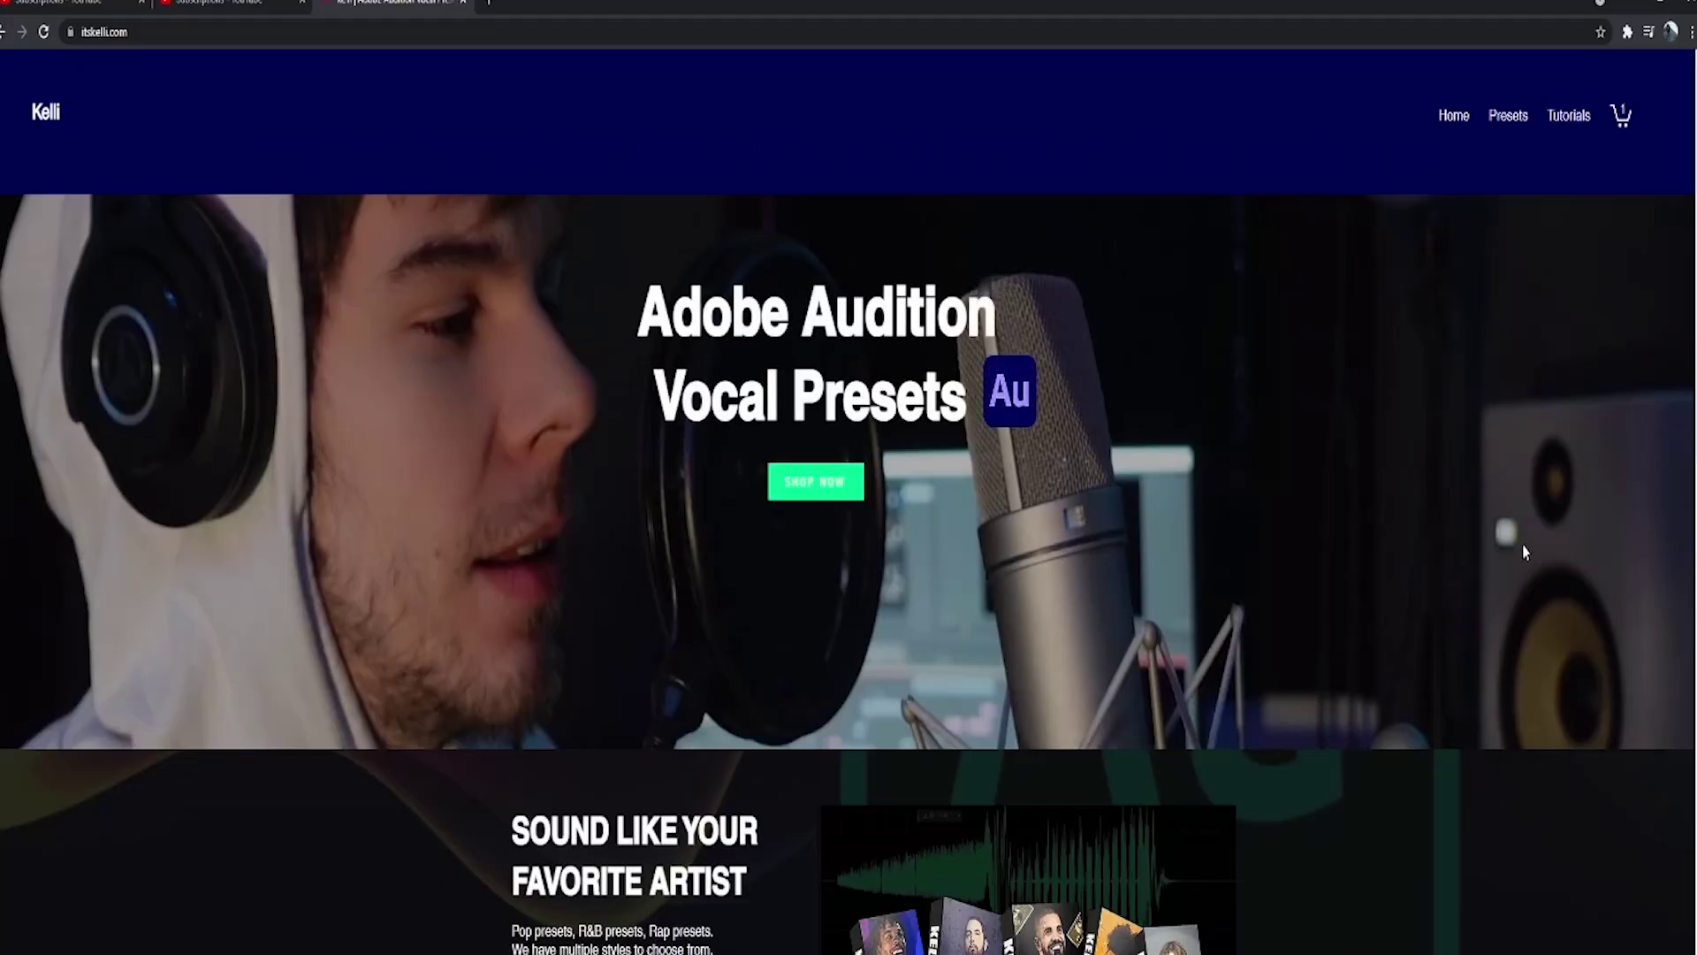
Open the Kelli vocal preset catalogue page and scroll through the preset packs.
{"action": "left_click", "coordinate": [822, 484]}
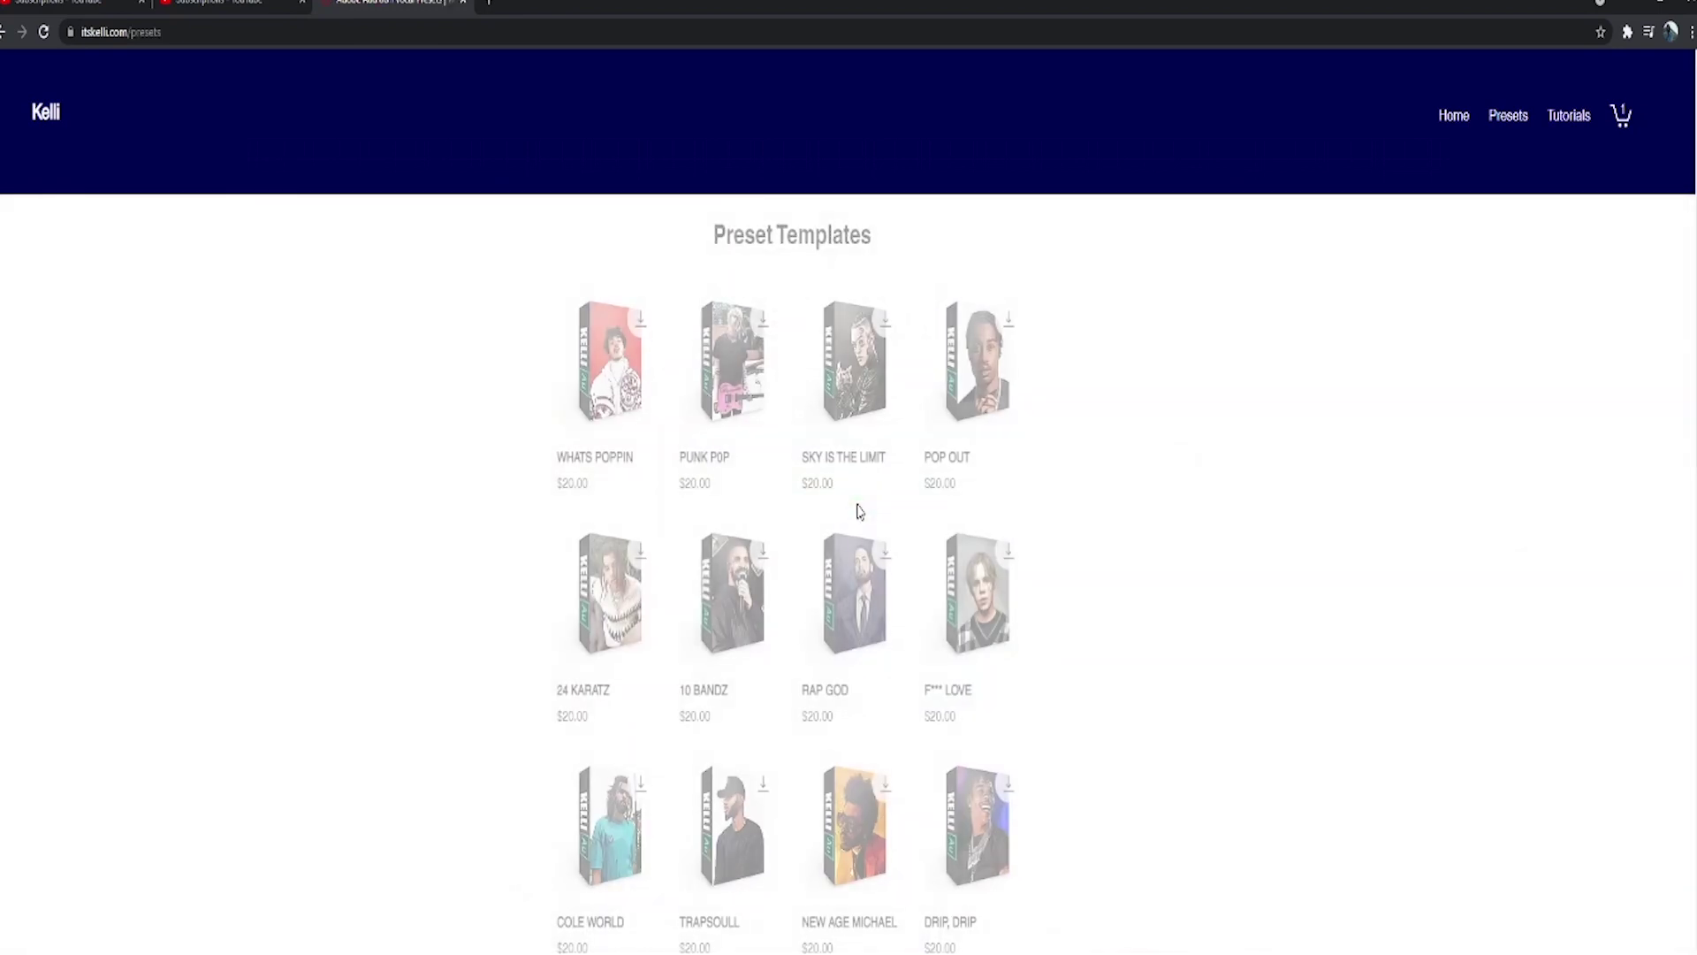
{"action": "scroll", "coordinate": [1036, 531], "scroll_direction": "down", "scroll_amount": 1}
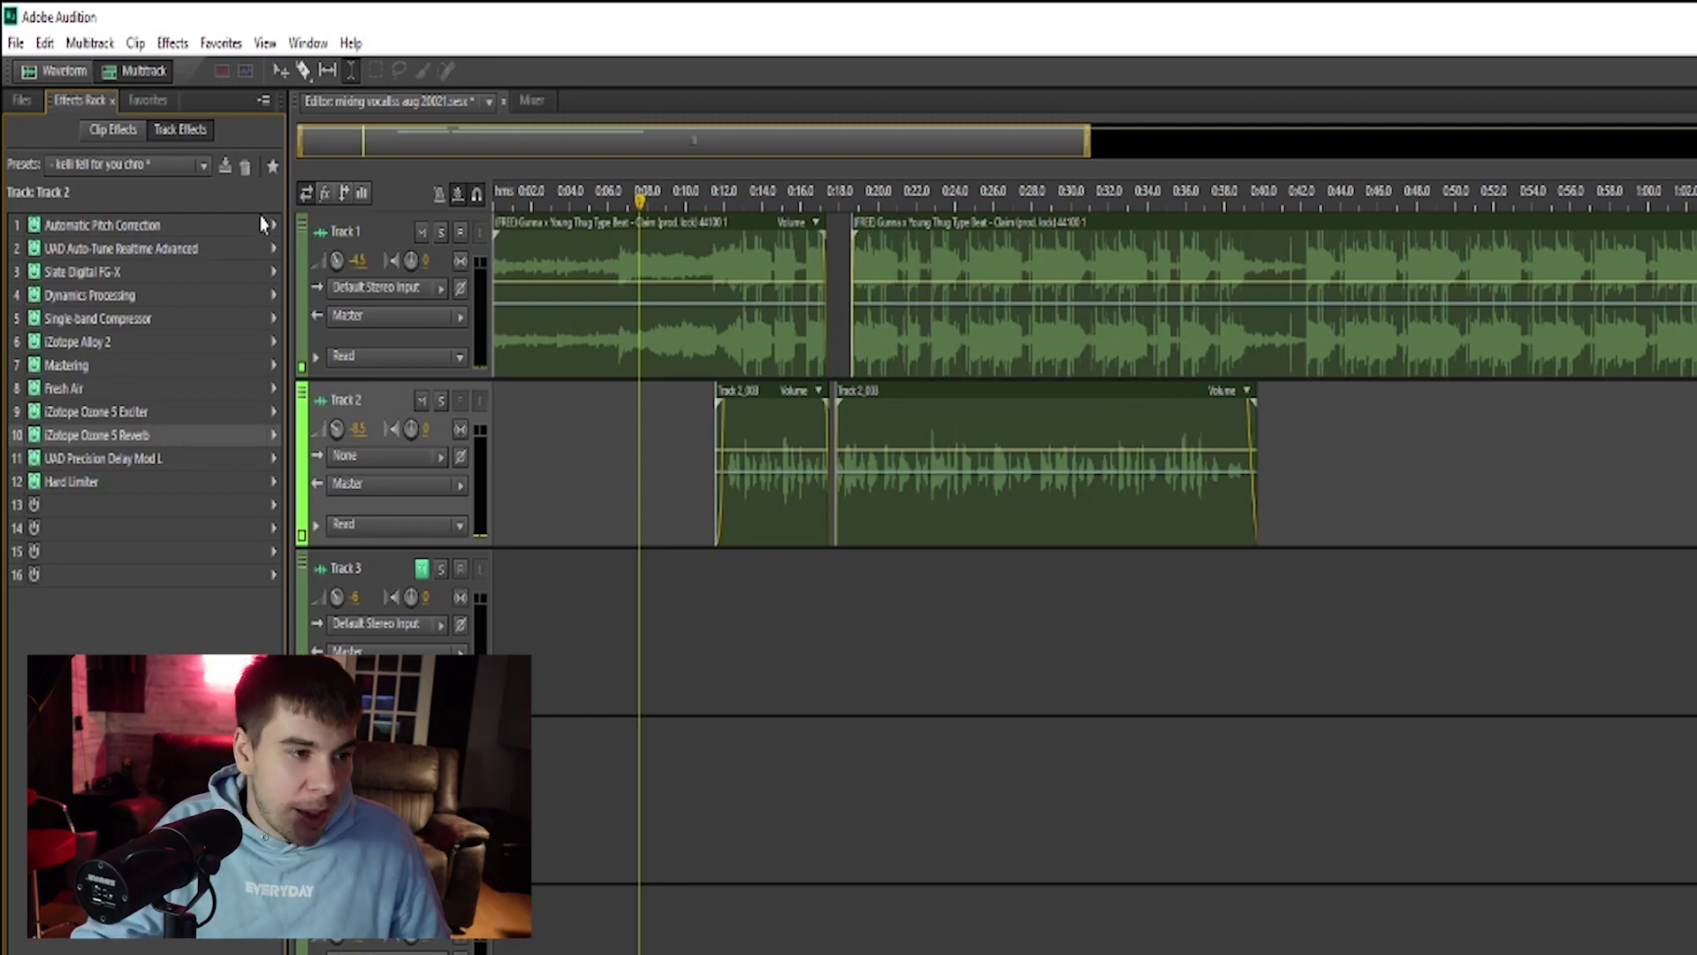
Select the Track 1 beat to show its empty effects rack on the Default preset.
{"action": "left_click", "coordinate": [381, 248]}
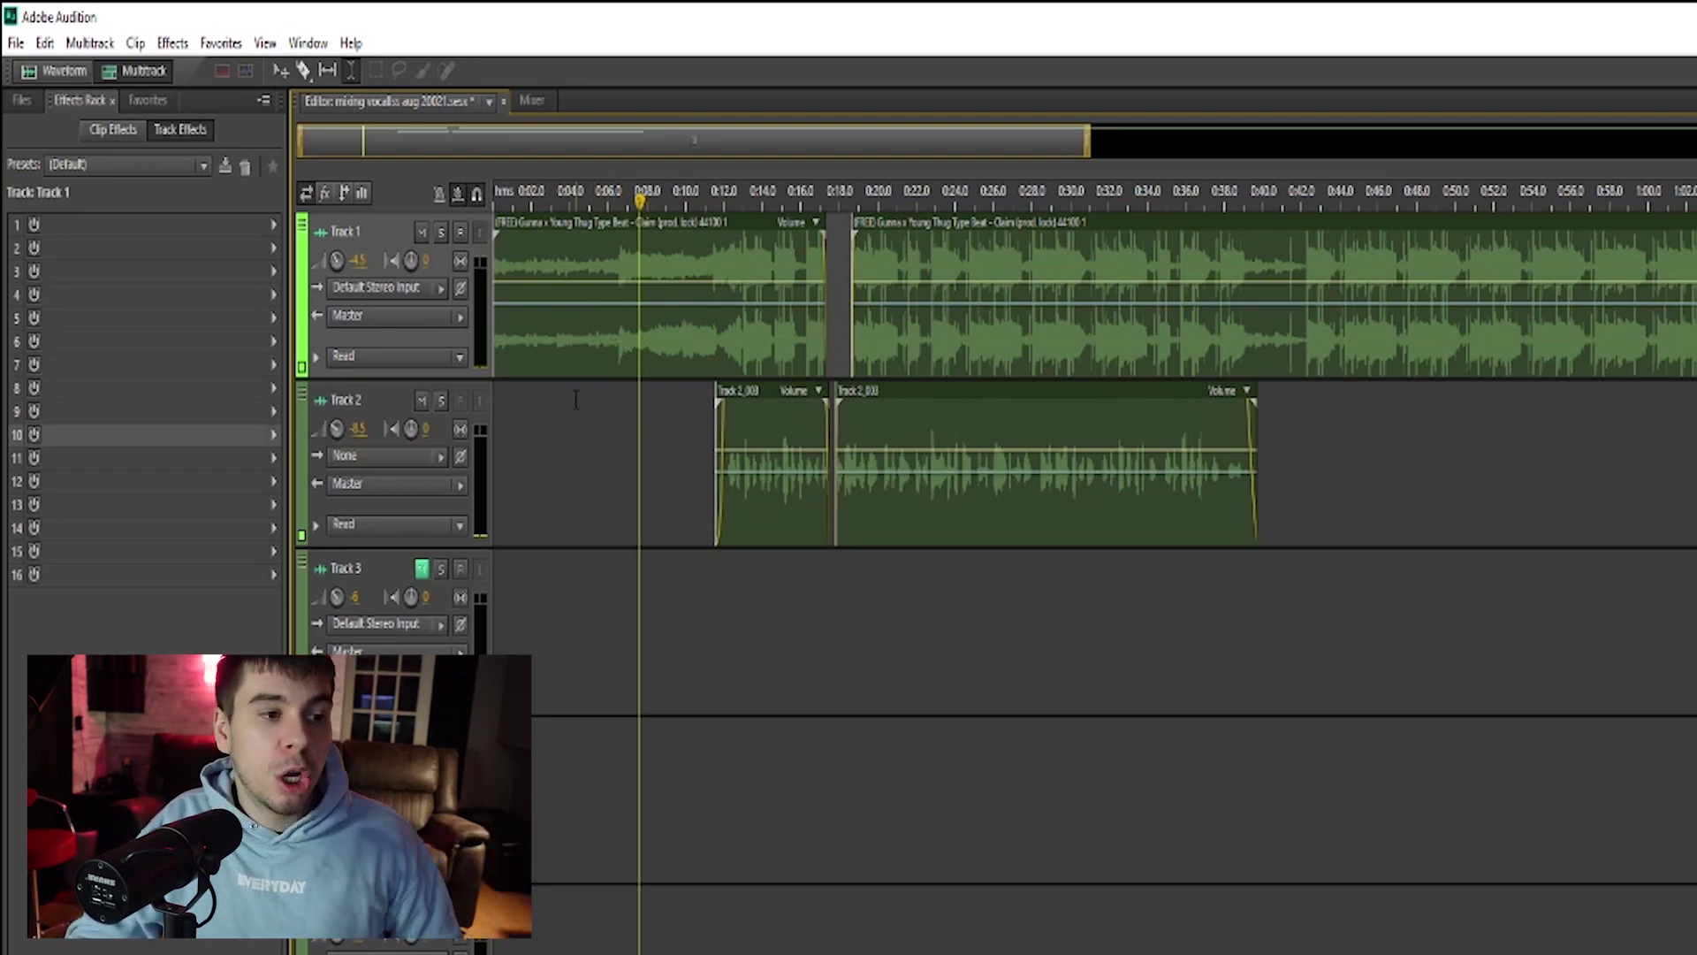
Select Track 2 to show its effect chain and move the playhead earlier in the song.
{"action": "left_click", "coordinate": [582, 468]}
{"action": "left_click", "coordinate": [544, 99]}
{"action": "key", "text": "alt+1"}
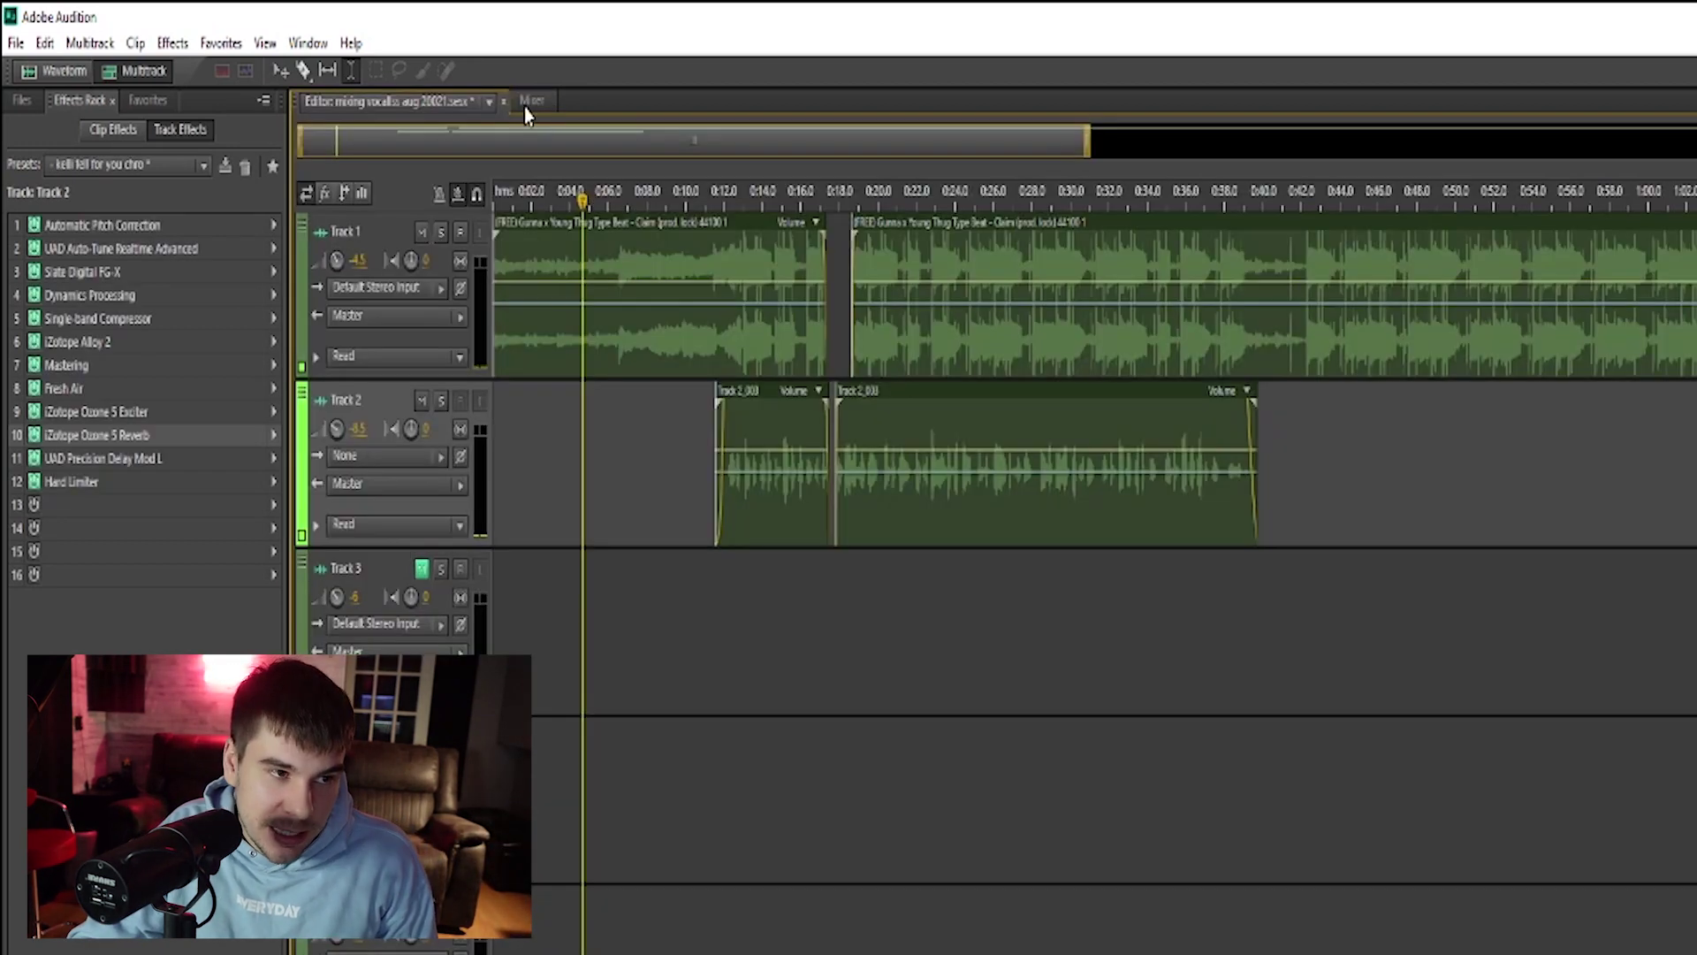
Inspect Track 2's track EQ curve in the Mixer, then return to the Editor.
{"action": "left_click", "coordinate": [528, 99]}
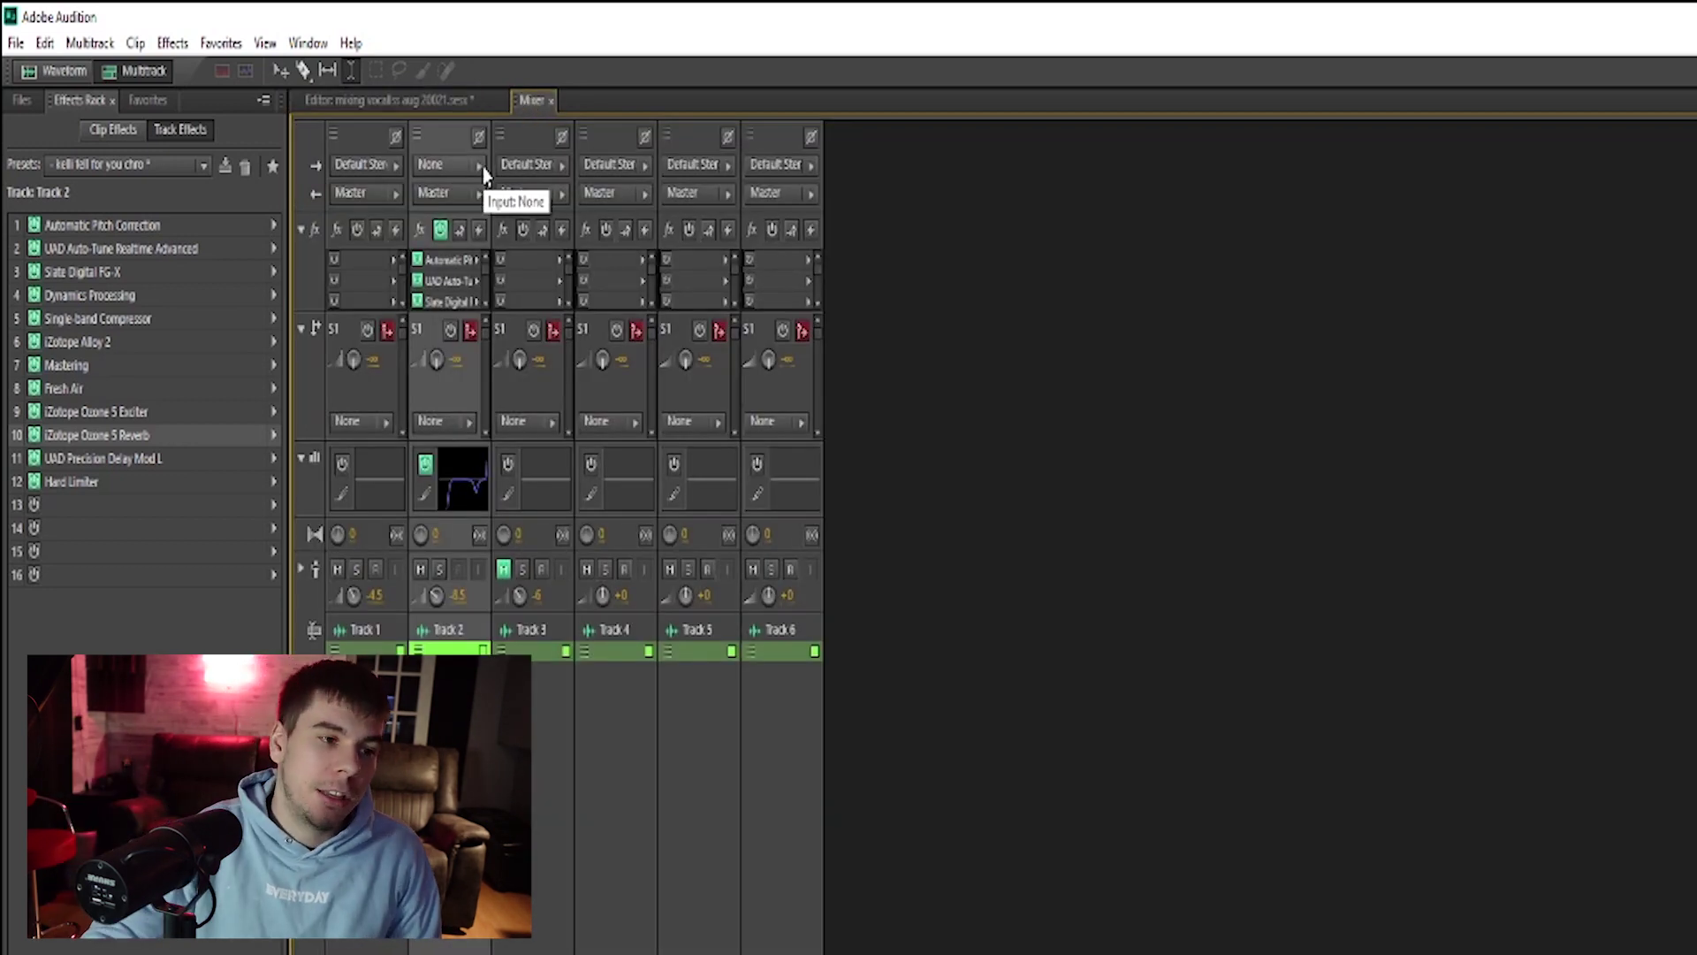
{"action": "left_click", "coordinate": [426, 497]}
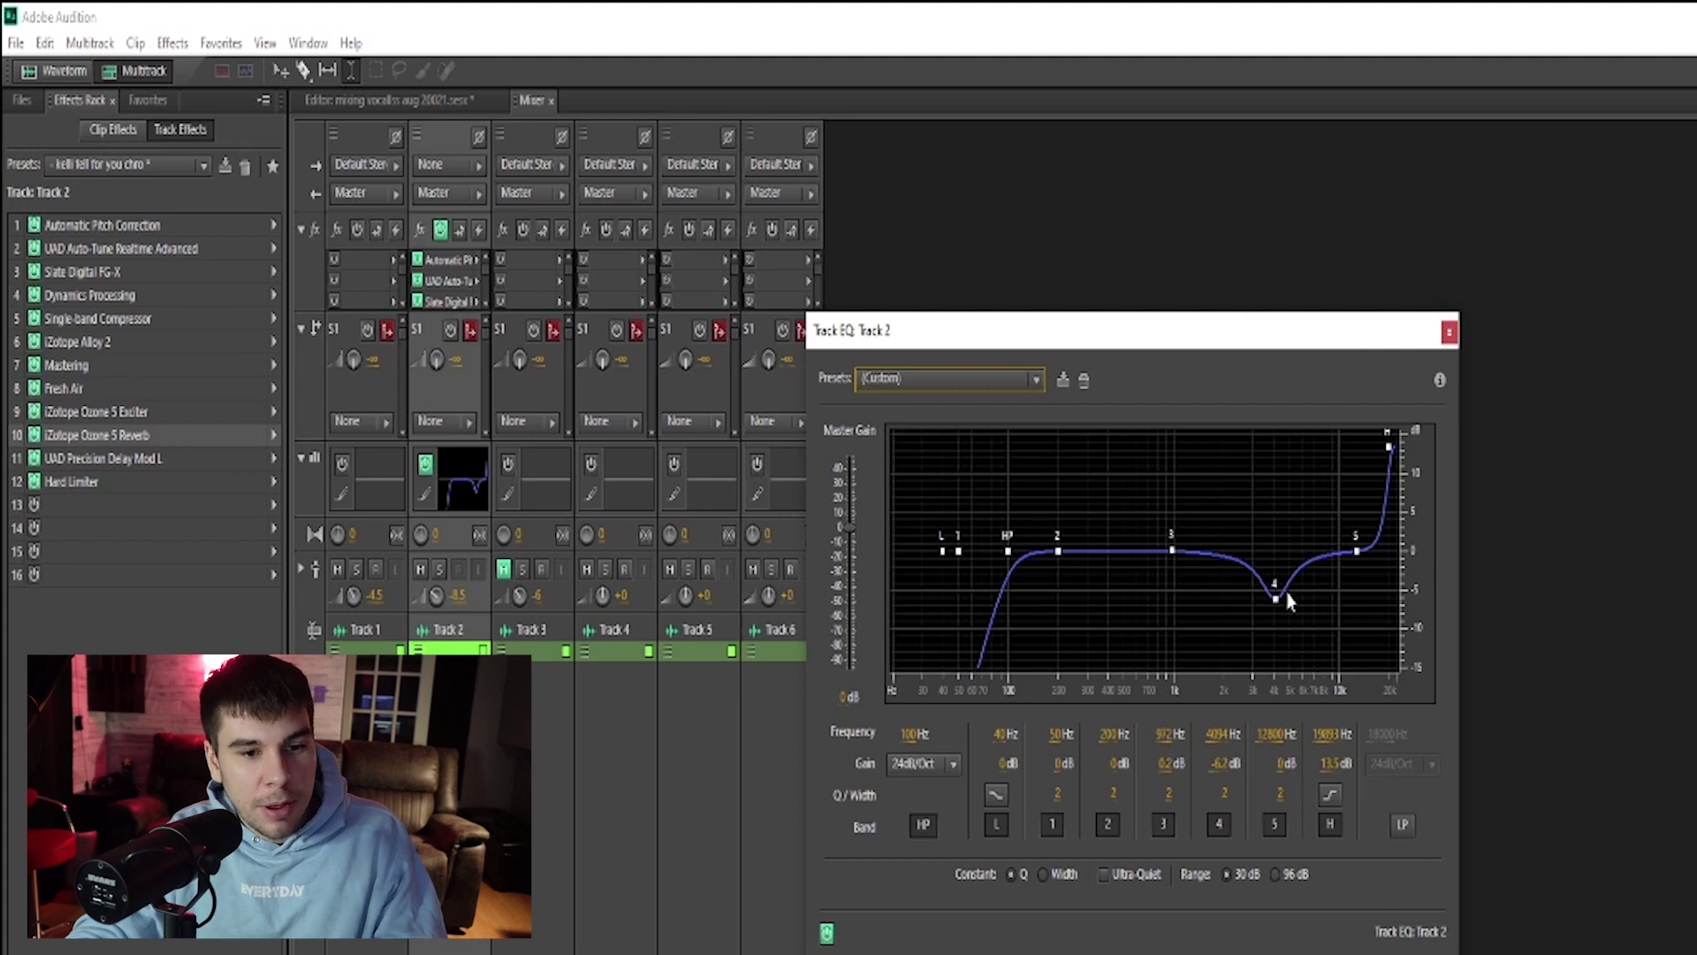
{"action": "left_click", "coordinate": [1450, 334]}
{"action": "left_click", "coordinate": [440, 102]}
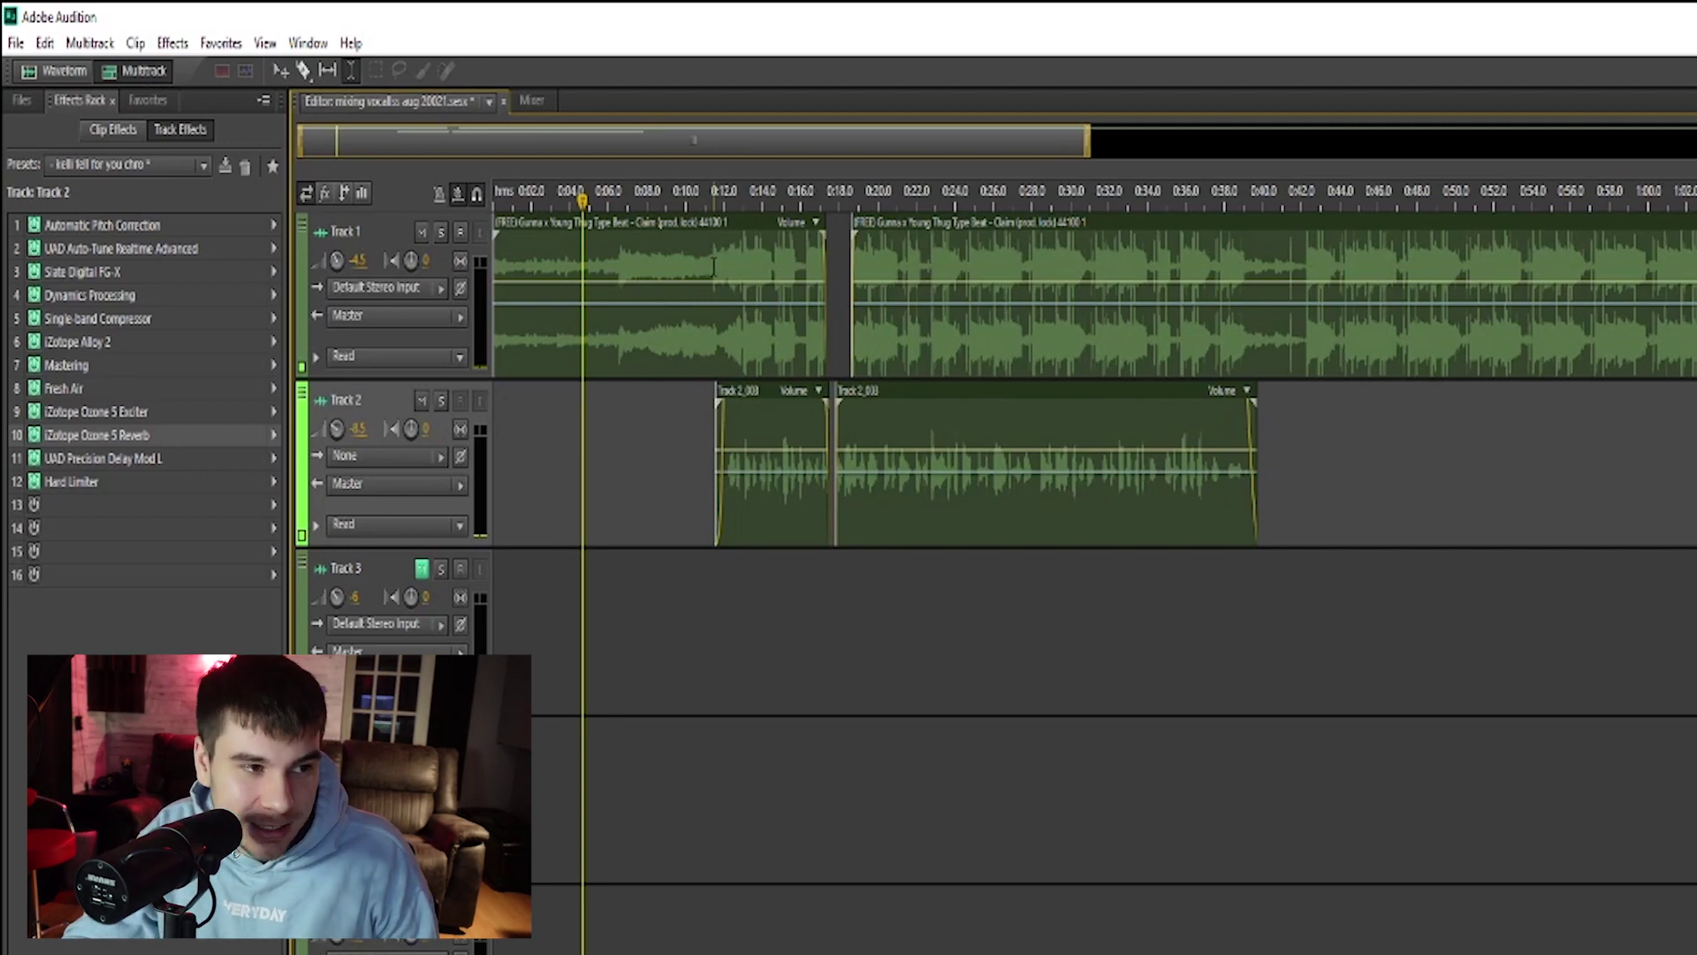
Open Track 2's Automatic Pitch Correction (D Major) and reposition its window.
{"action": "double_click", "coordinate": [175, 228]}
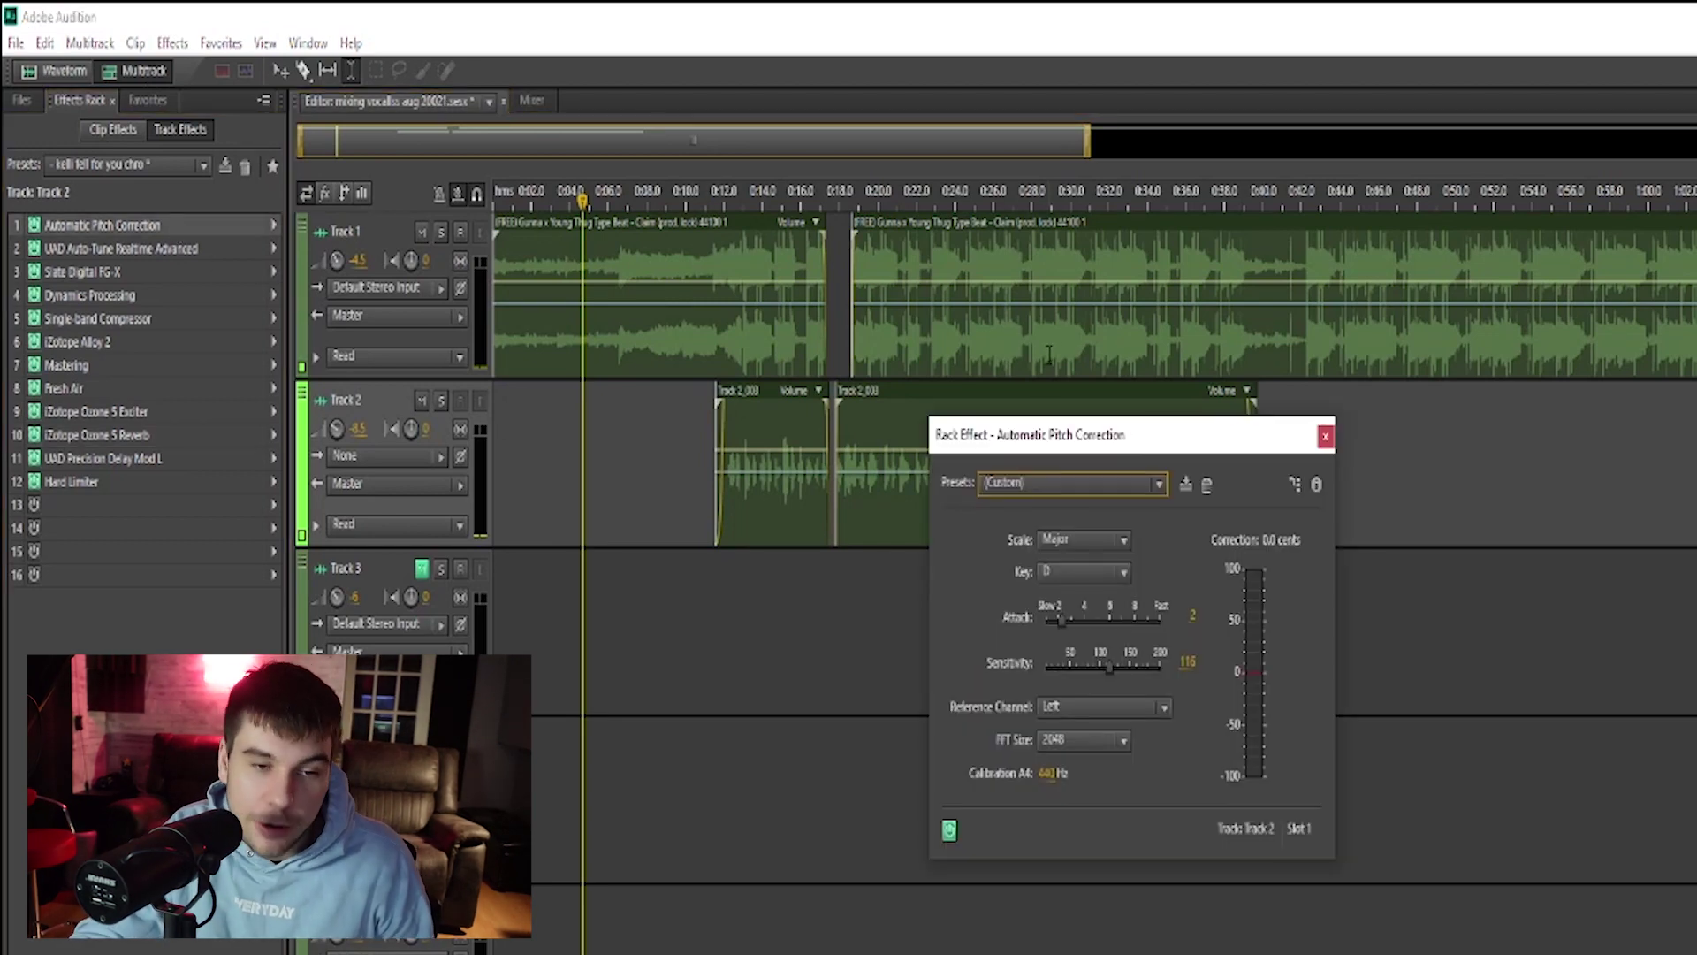
{"action": "left_click_drag", "start_coordinate": [1018, 442], "coordinate": [897, 294]}
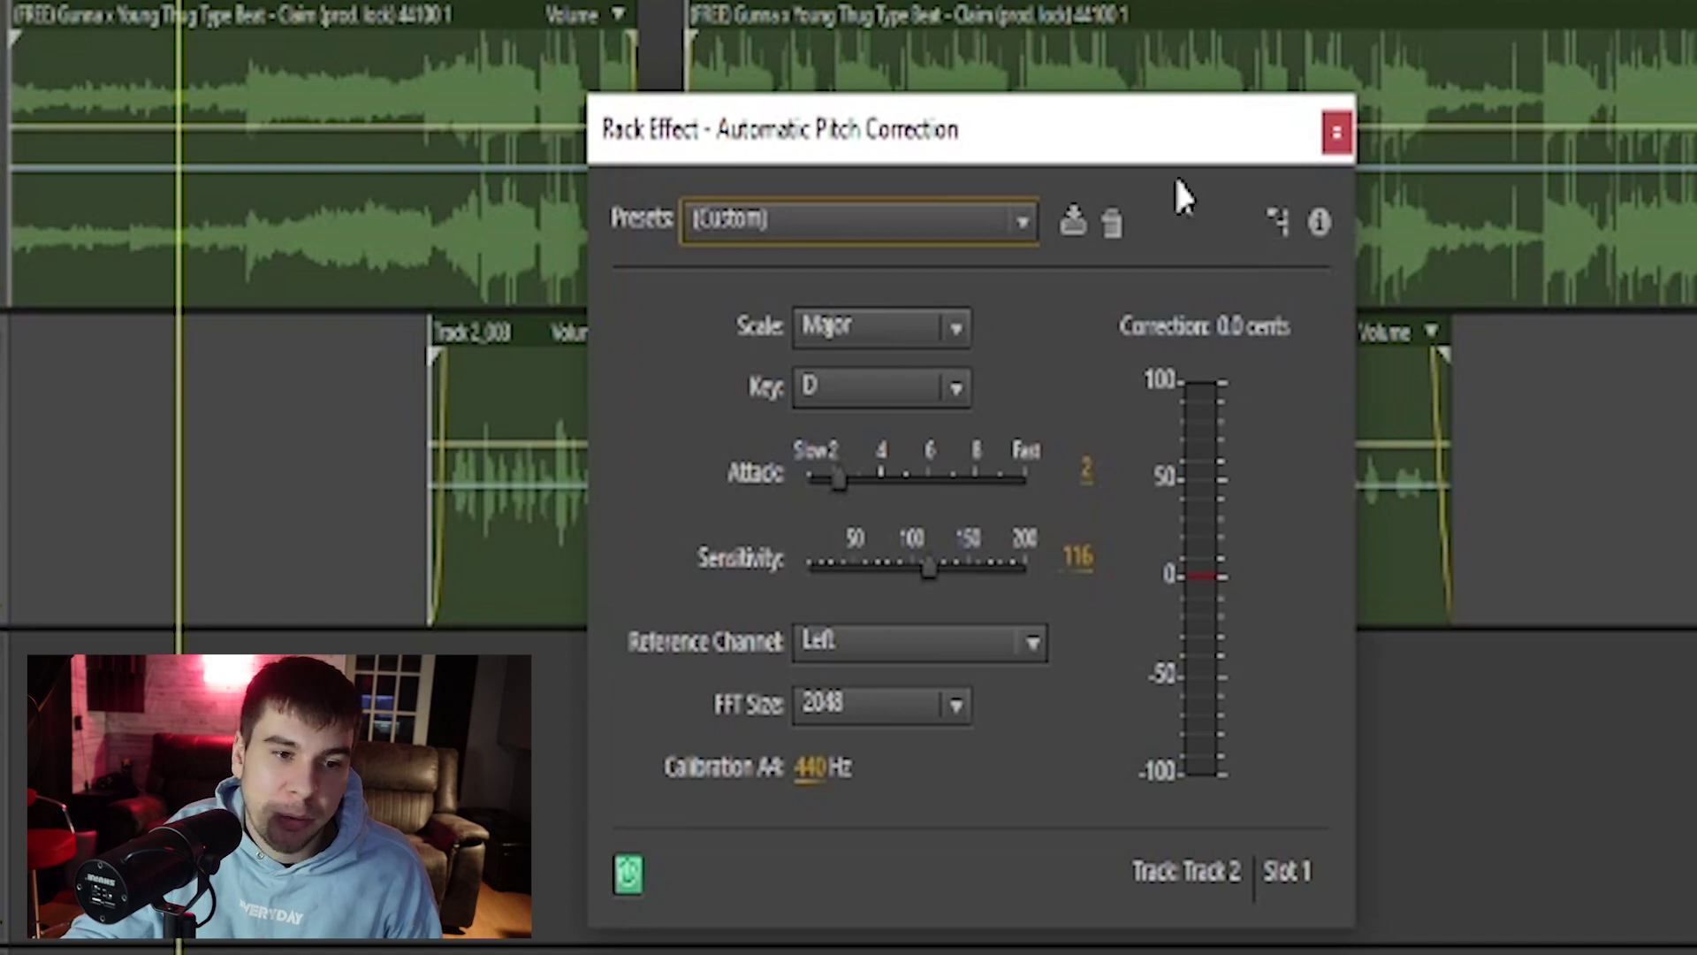
{"action": "left_click_drag", "start_coordinate": [1176, 168], "coordinate": [1250, 367]}
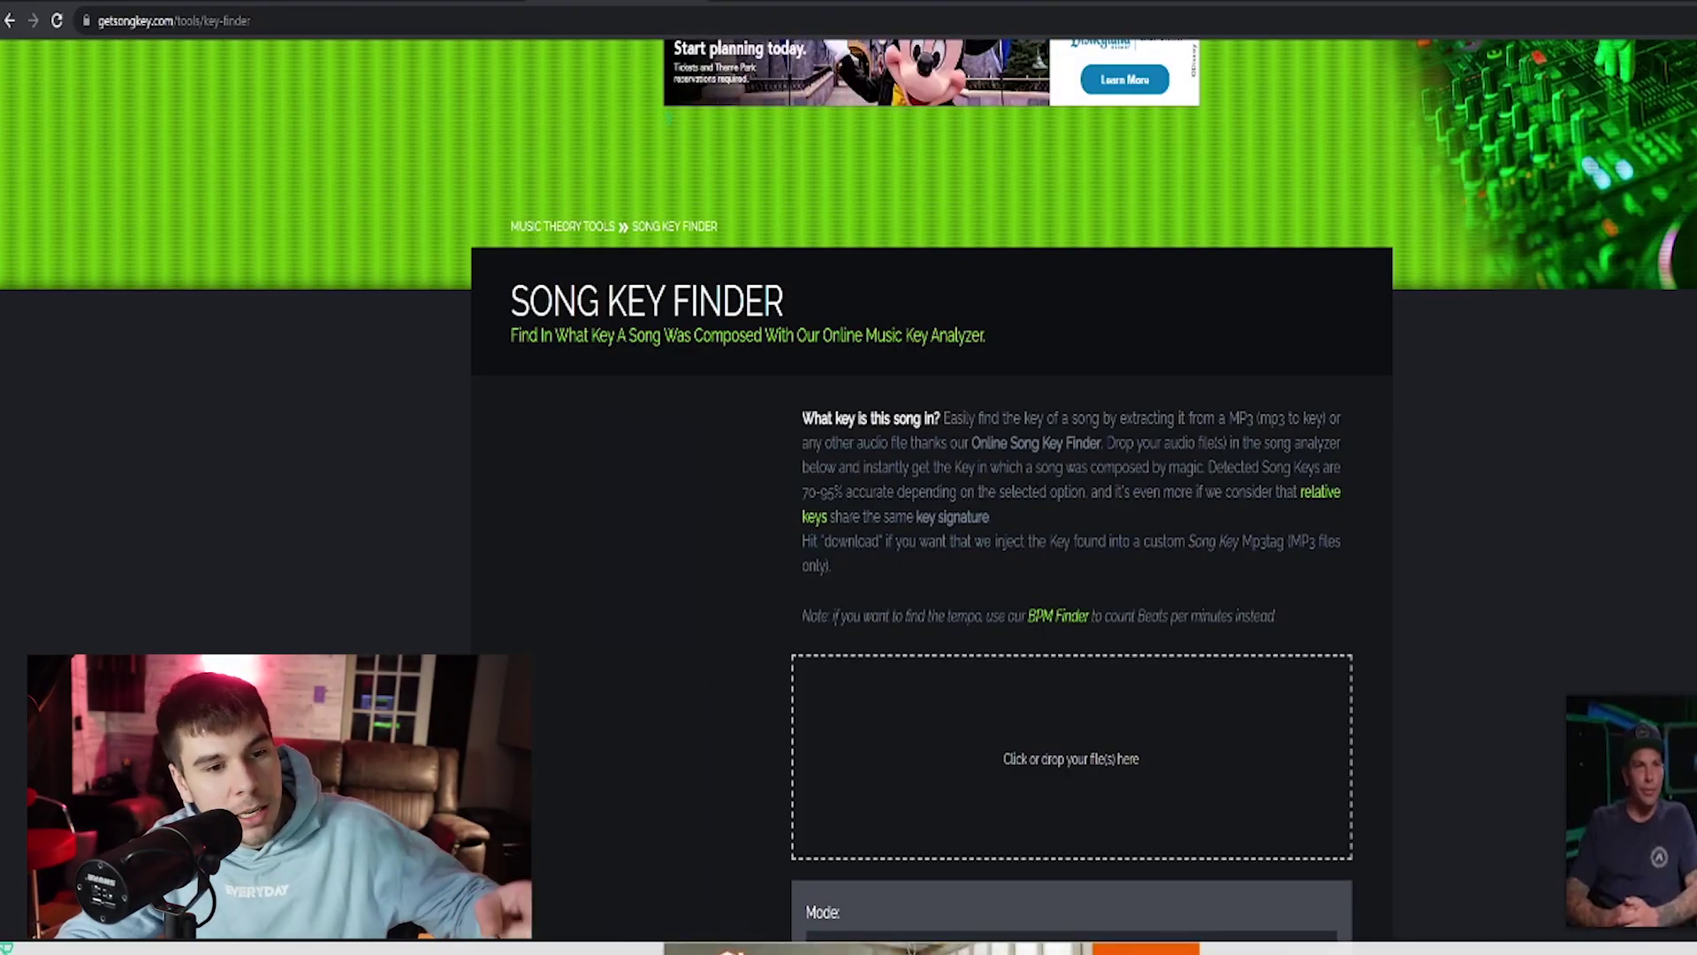
Scroll down the getsongkey.com Song Key Finder page.
{"action": "scroll", "coordinate": [721, 405], "scroll_direction": "down", "scroll_amount": 2}
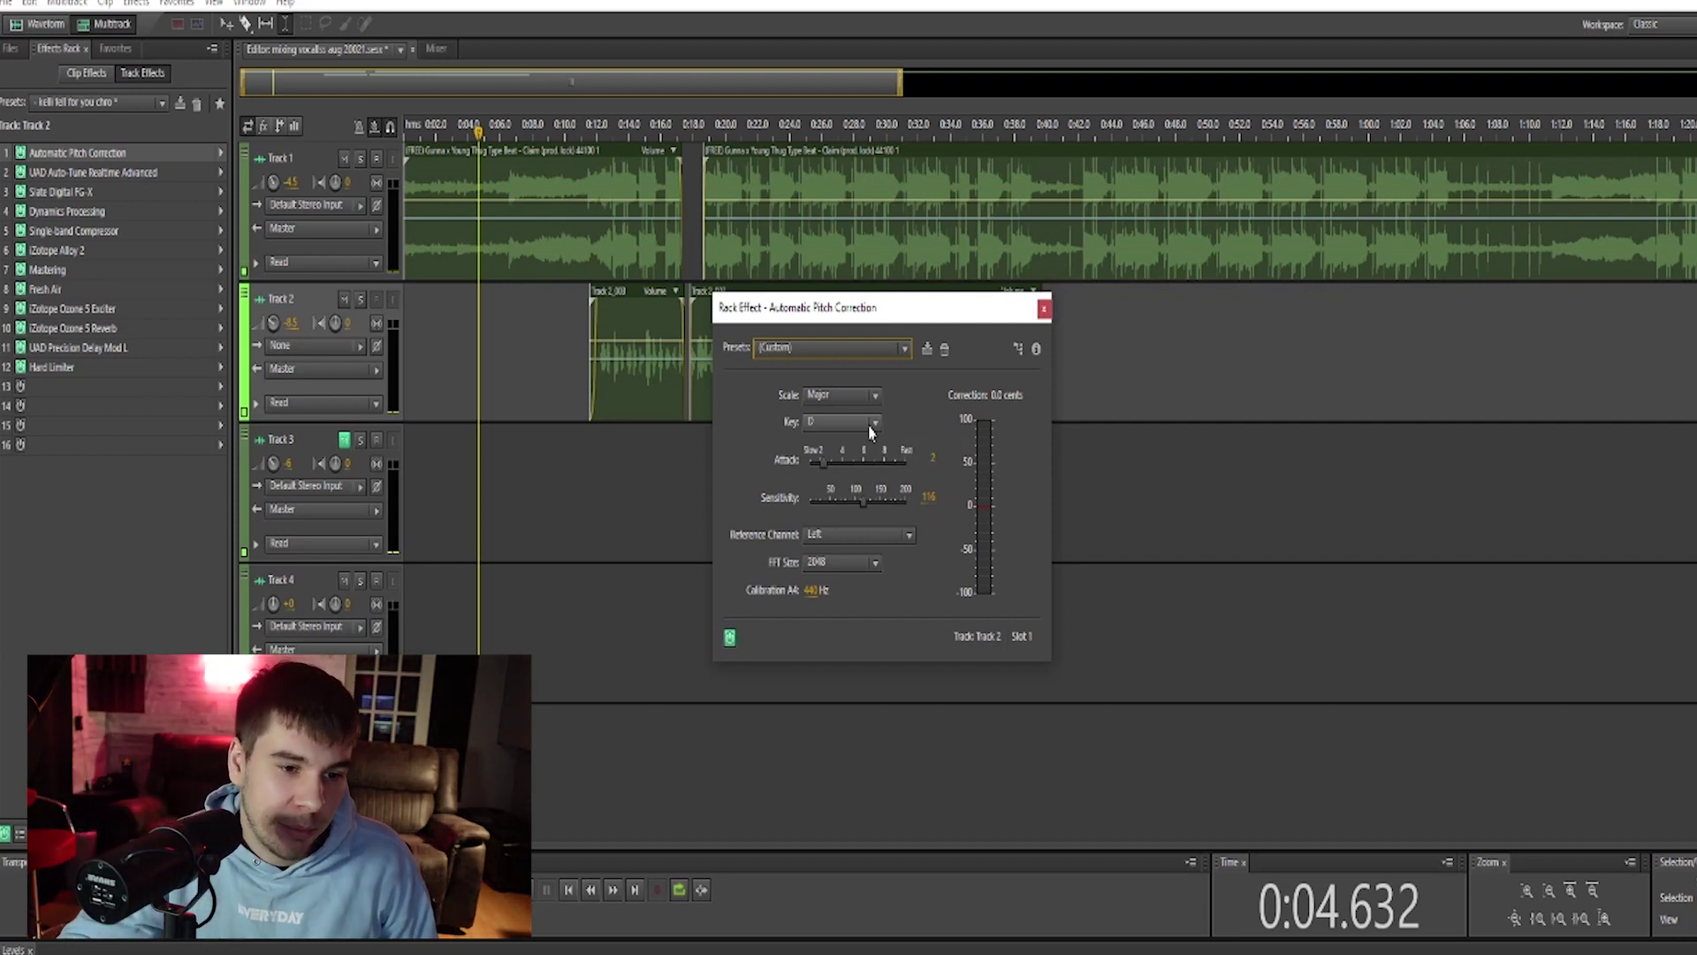
Close pitch correction and open the UAD Auto-Tune Realtime Advanced plugin in slot 2.
{"action": "key", "text": "Escape"}
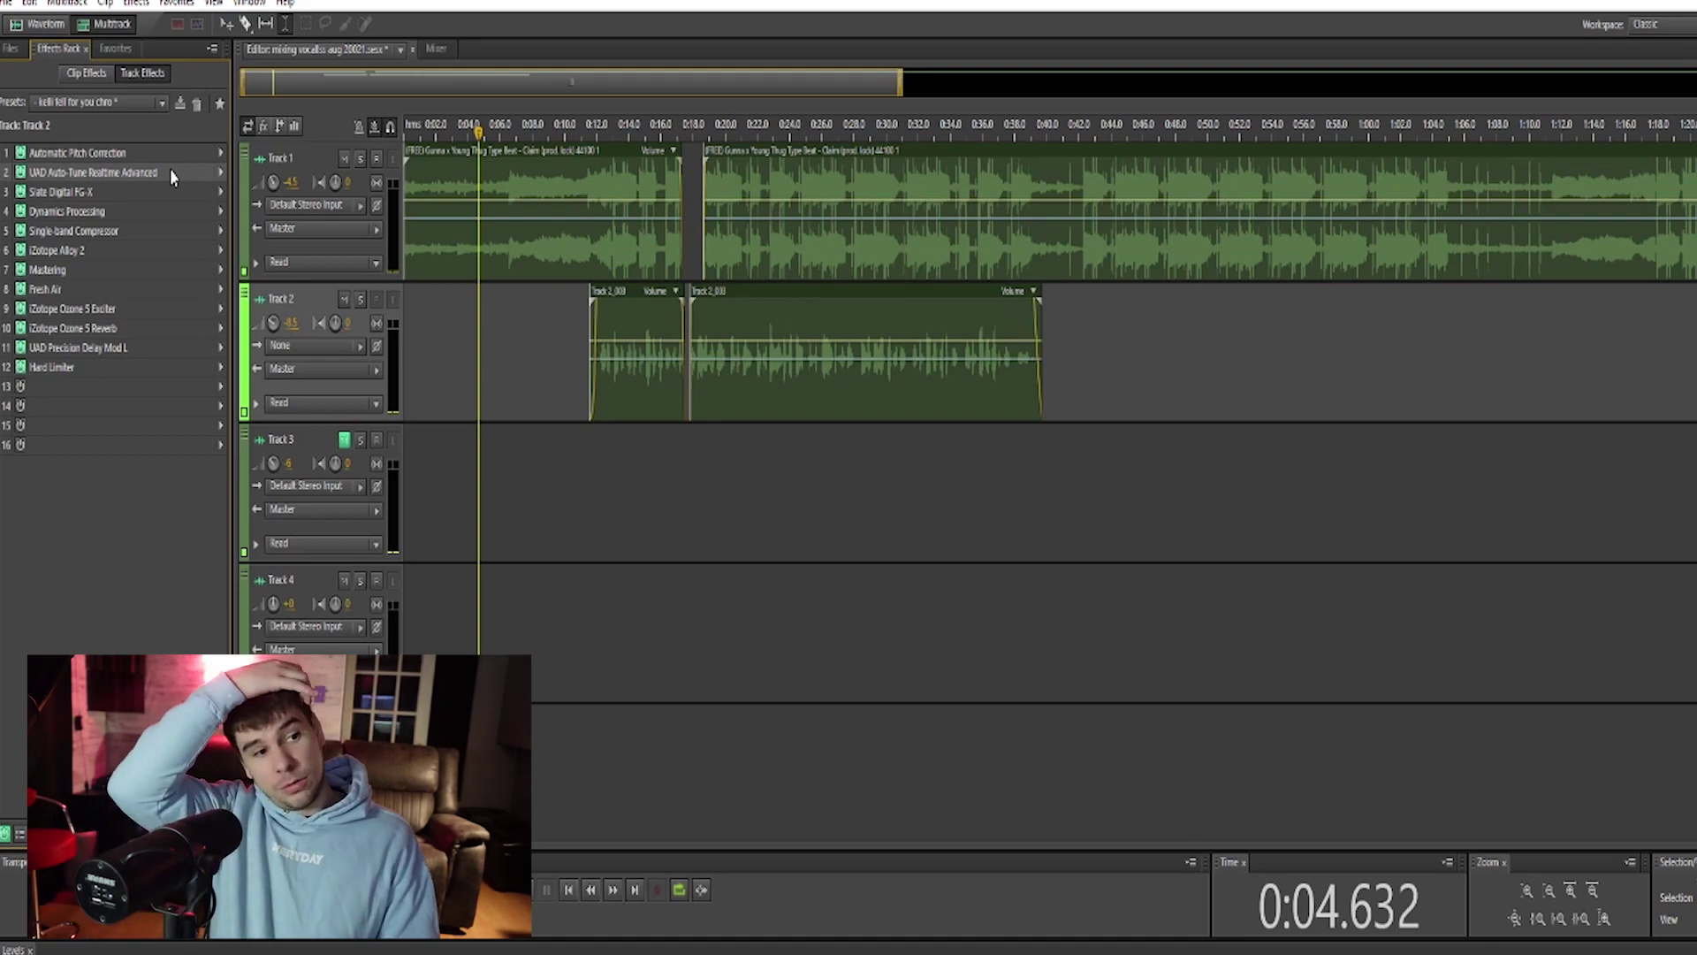
{"action": "double_click", "coordinate": [171, 174]}
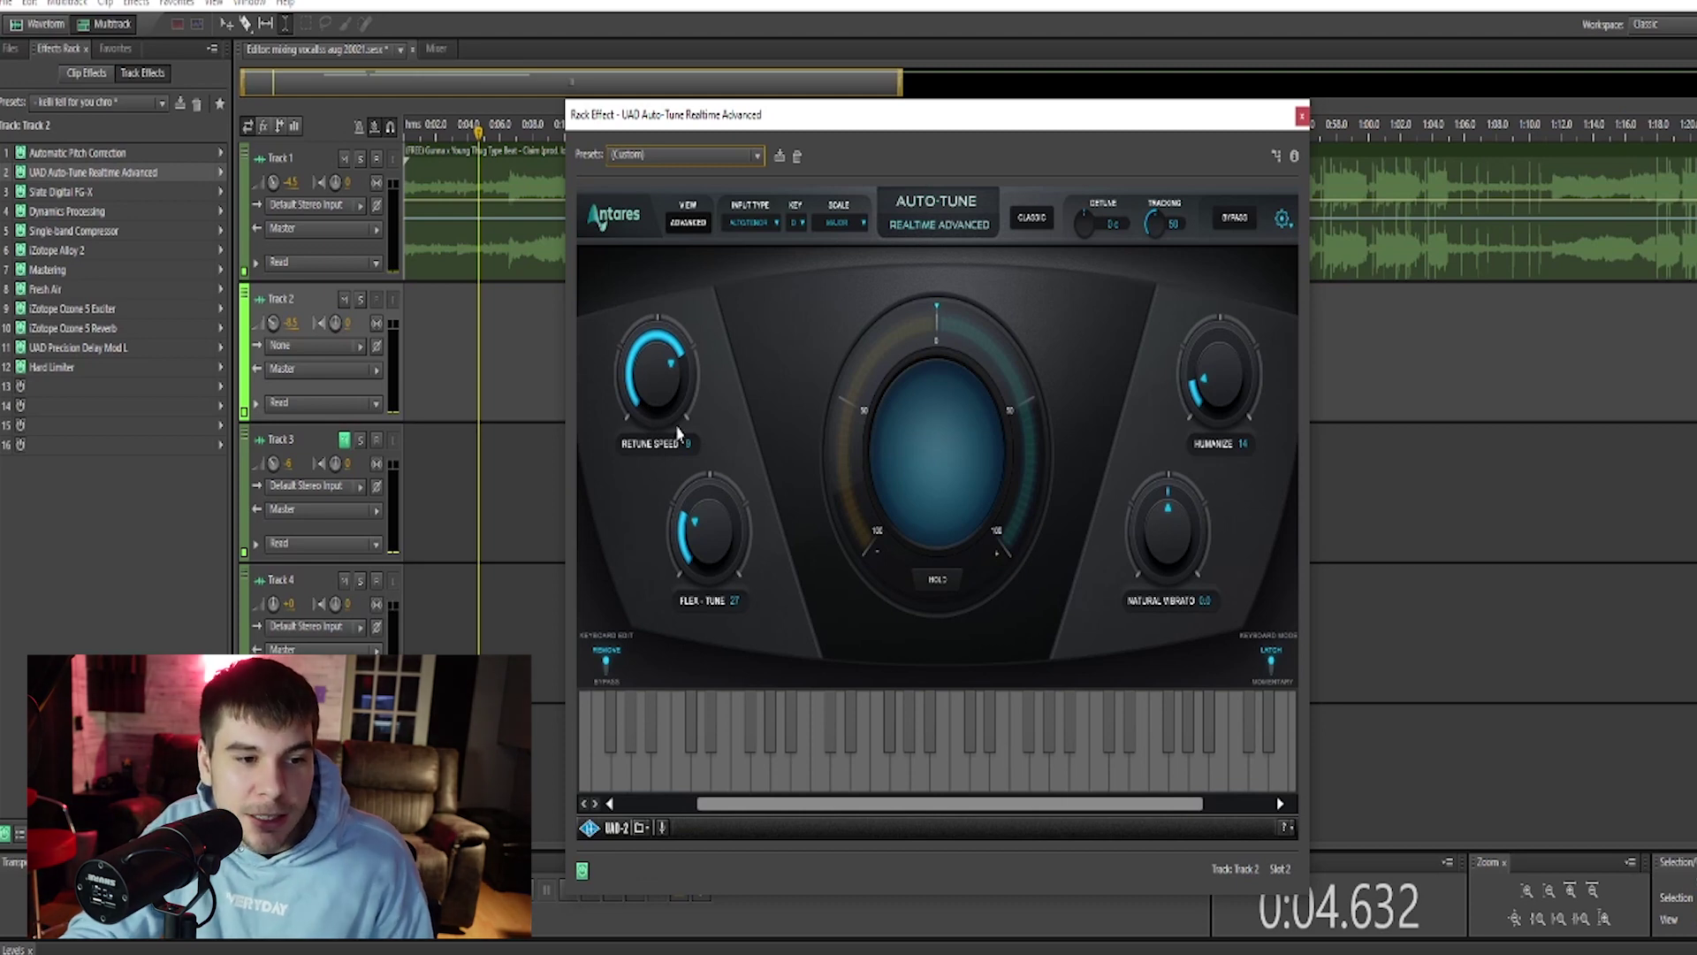
Sweep Retune Speed to 400 and back near 0, then Flex-Tune to 100 and down to 28.
{"action": "left_click_drag", "start_coordinate": [680, 433], "coordinate": [698, 358]}
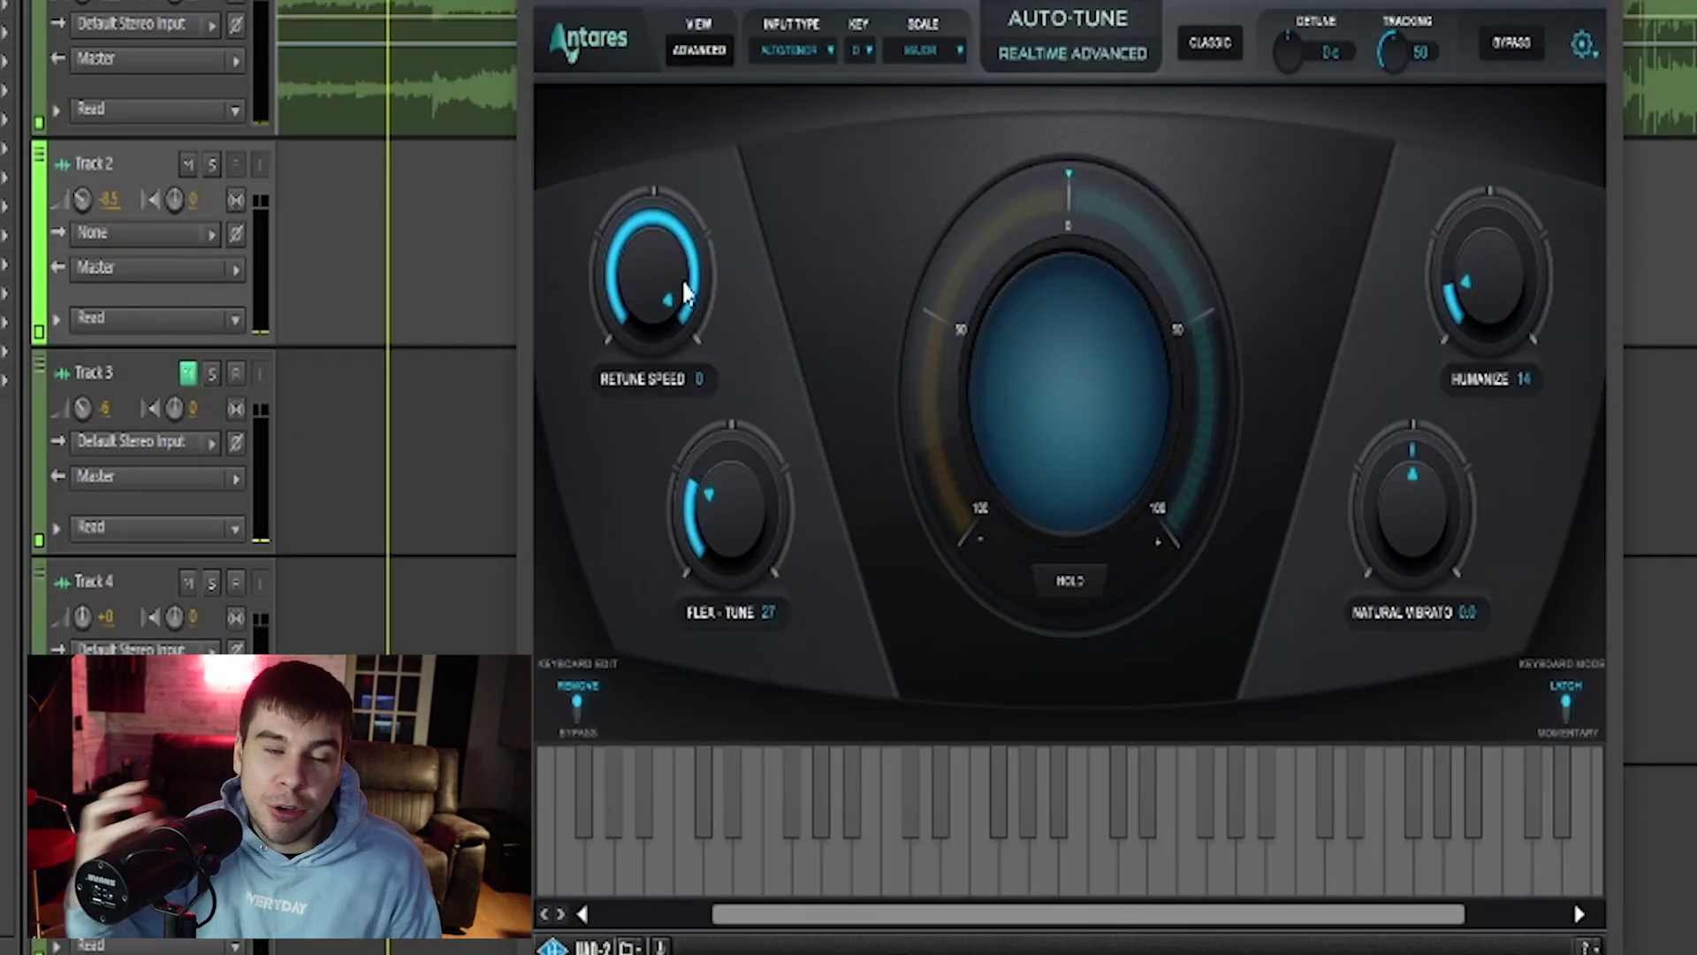
{"action": "left_click_drag", "start_coordinate": [677, 377], "coordinate": [677, 354]}
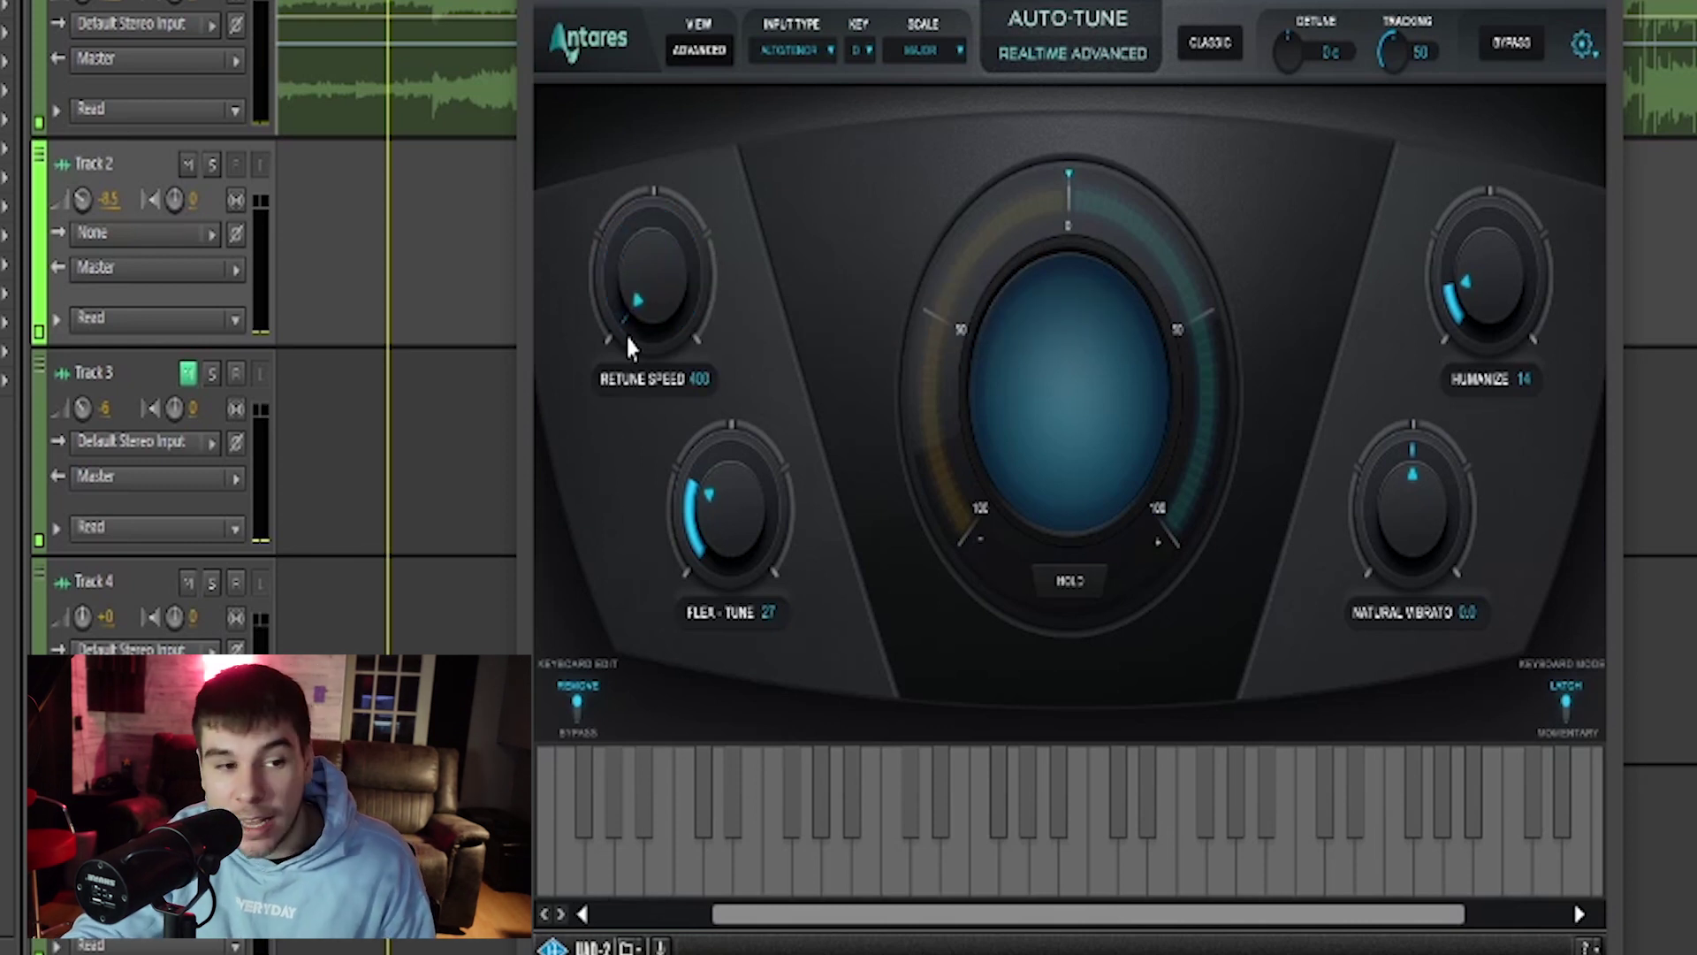
{"action": "left_click_drag", "start_coordinate": [624, 301], "coordinate": [707, 140]}
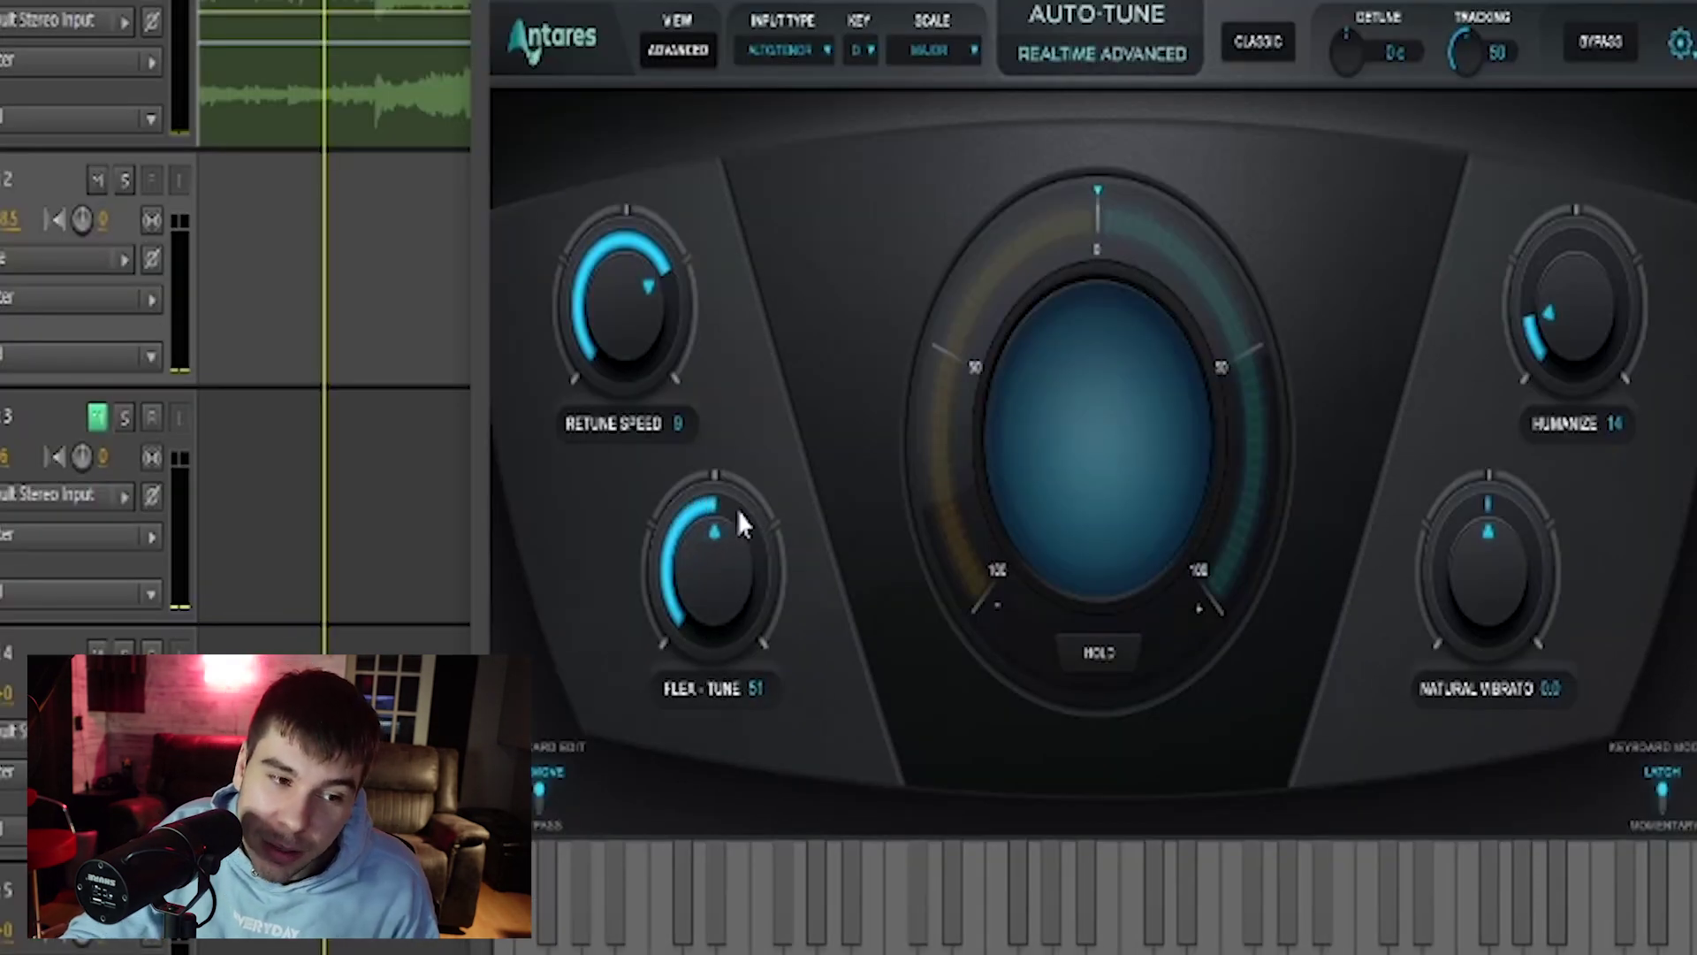
{"action": "left_click_drag", "start_coordinate": [739, 511], "coordinate": [806, 318]}
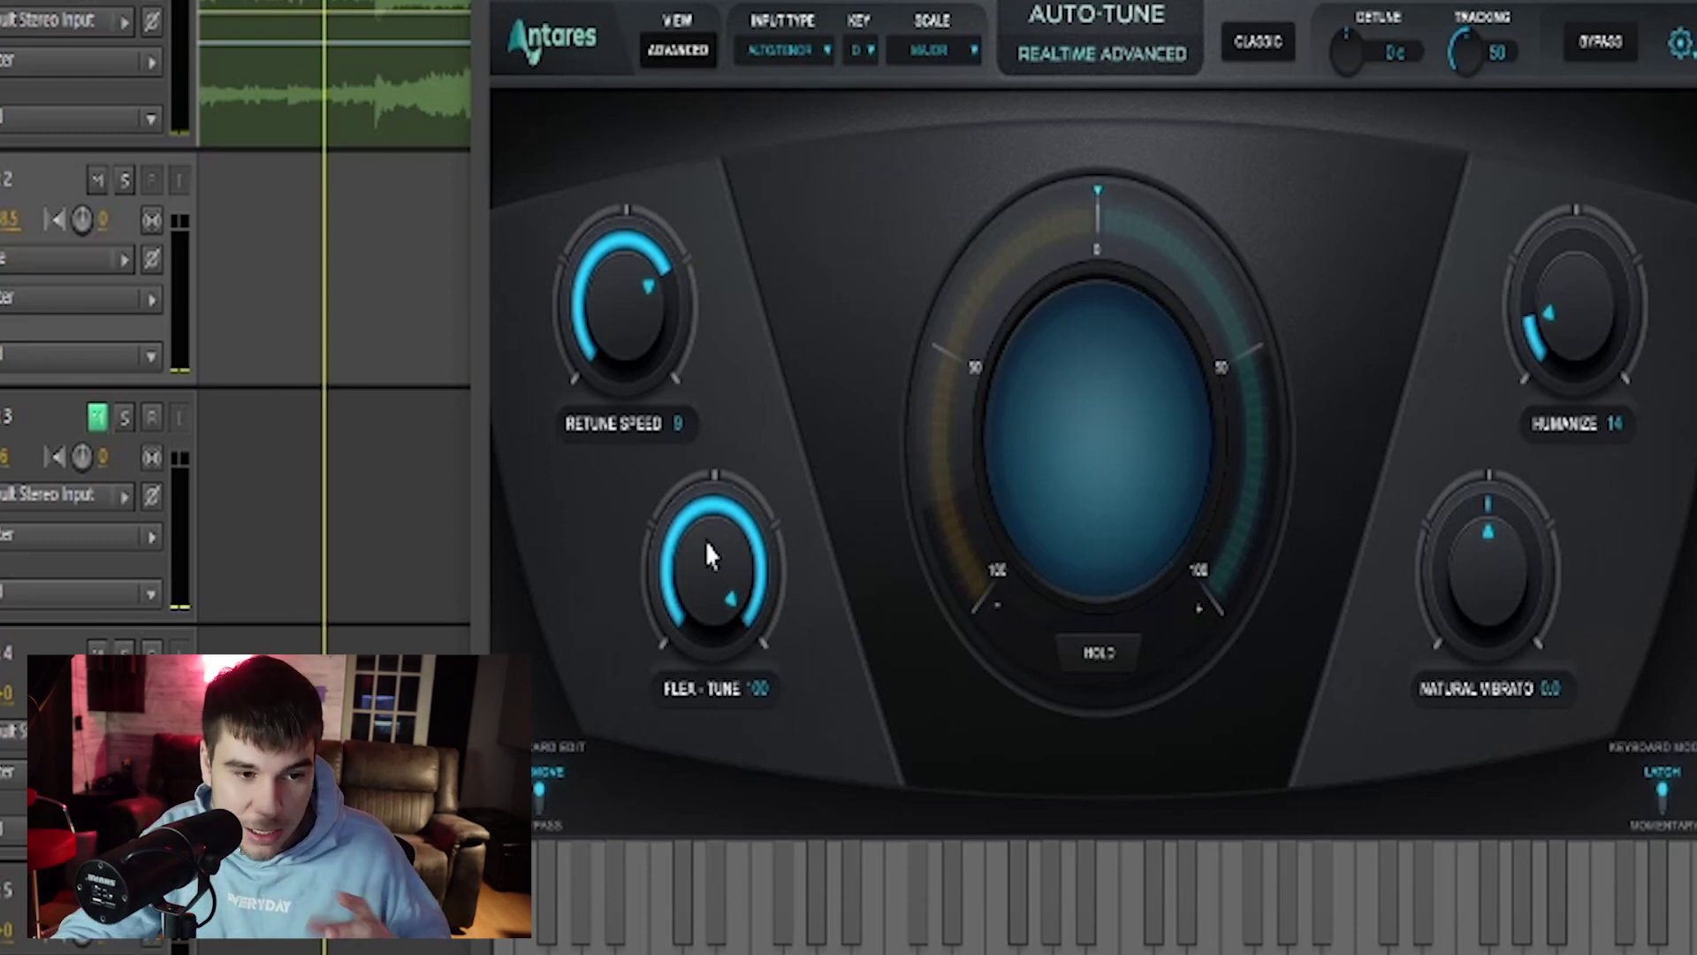
{"action": "left_click_drag", "start_coordinate": [704, 539], "coordinate": [707, 872]}
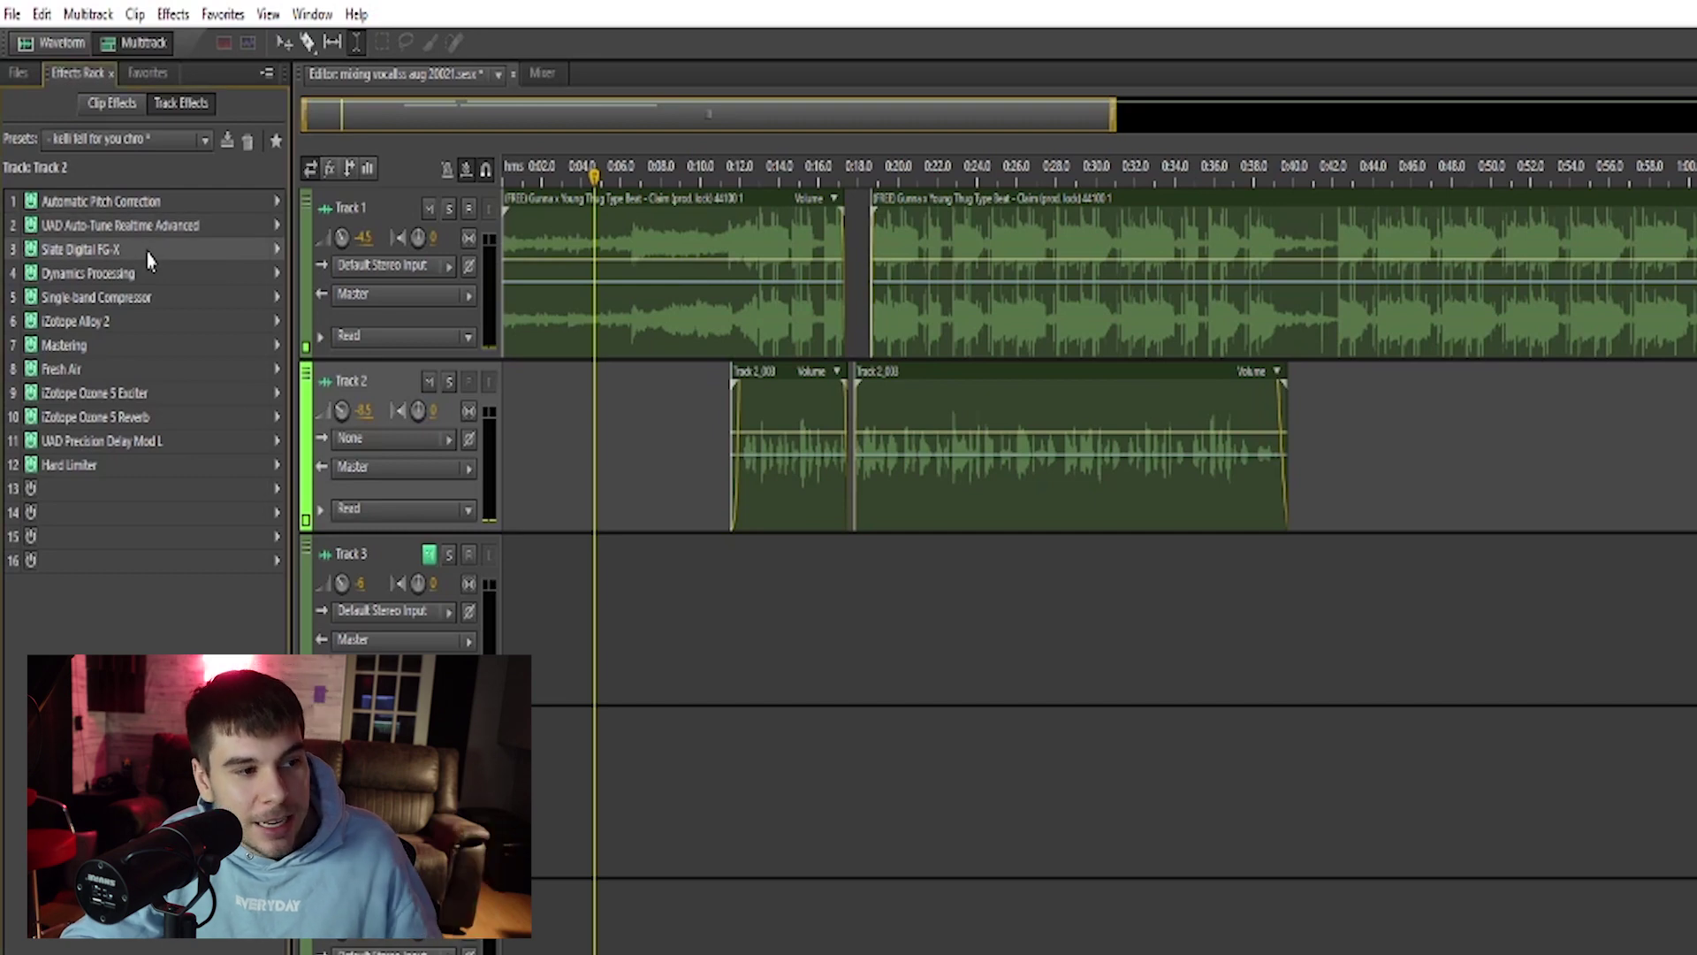
Open Slate Digital FG-X on its Default preset and play the session from about 0:12.
{"action": "double_click", "coordinate": [148, 255]}
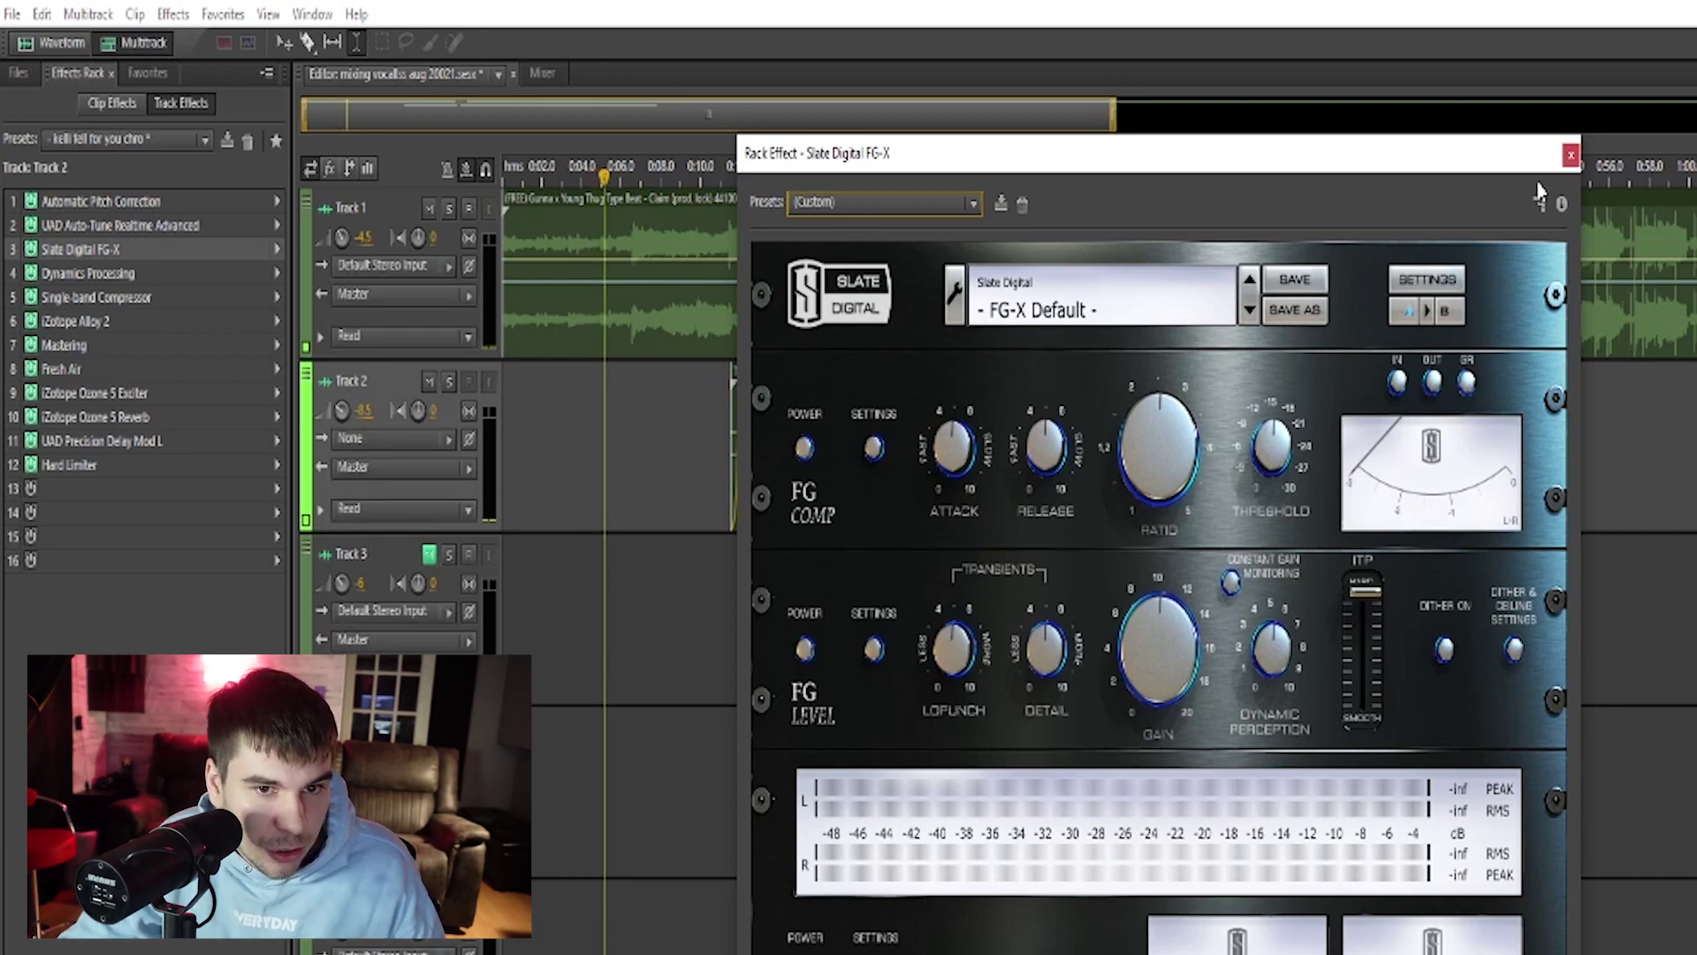
{"action": "left_click", "coordinate": [1571, 154]}
{"action": "double_click", "coordinate": [188, 257]}
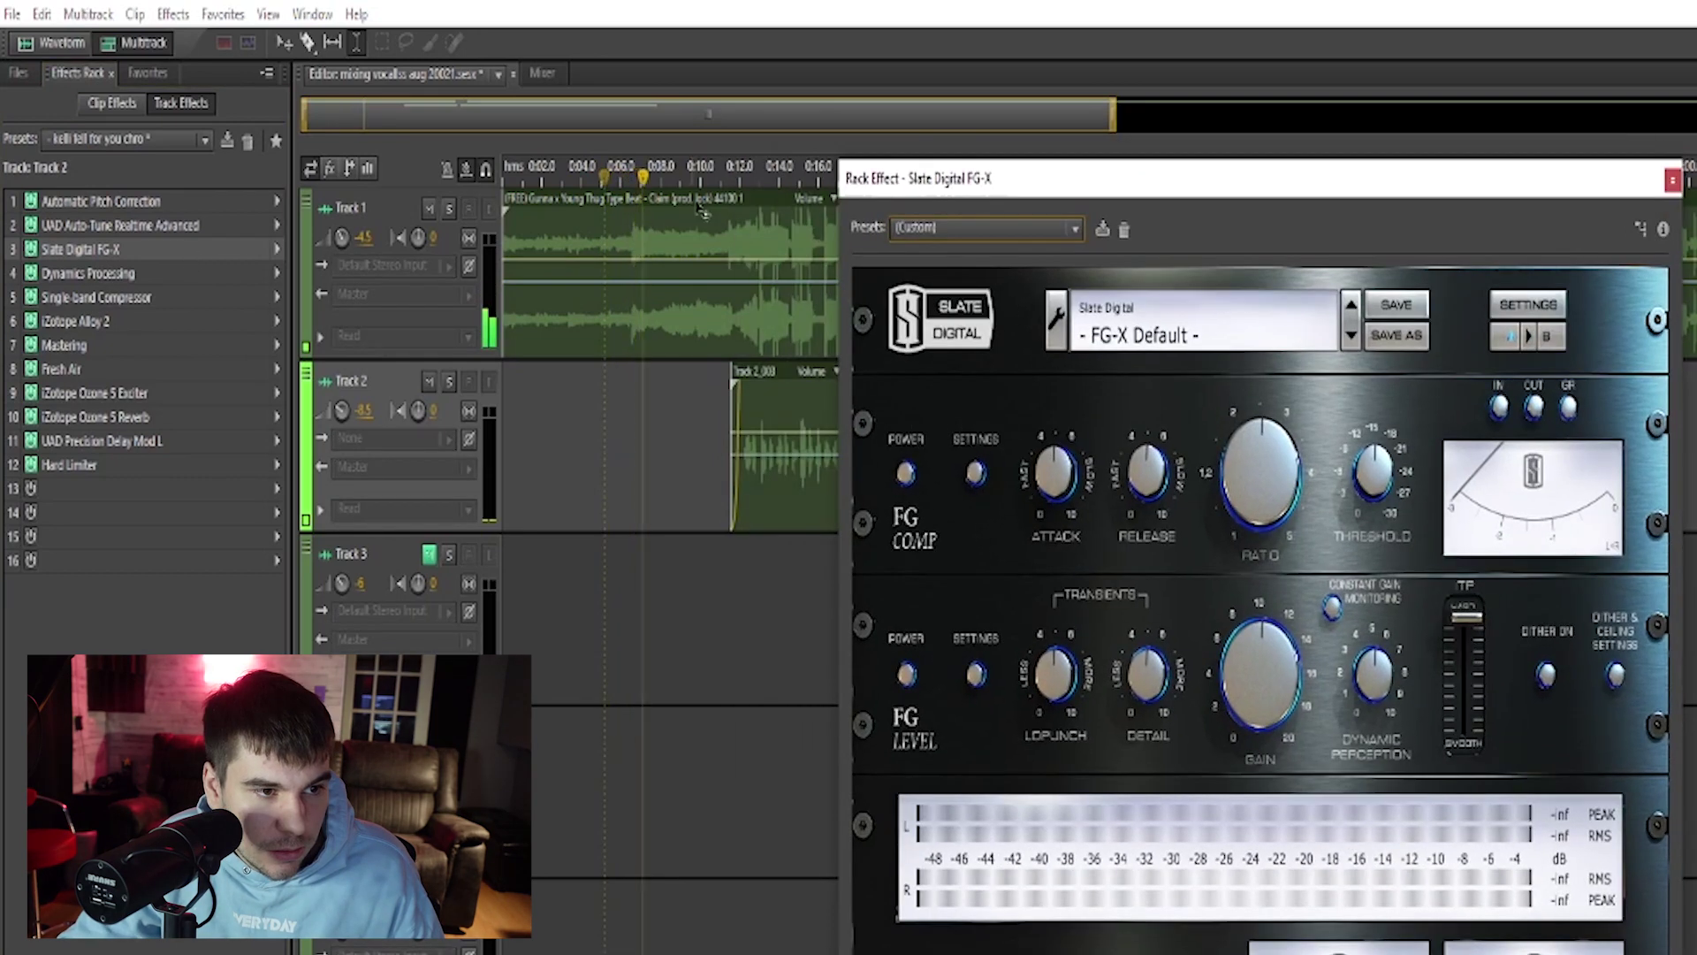
{"action": "left_click", "coordinate": [736, 200]}
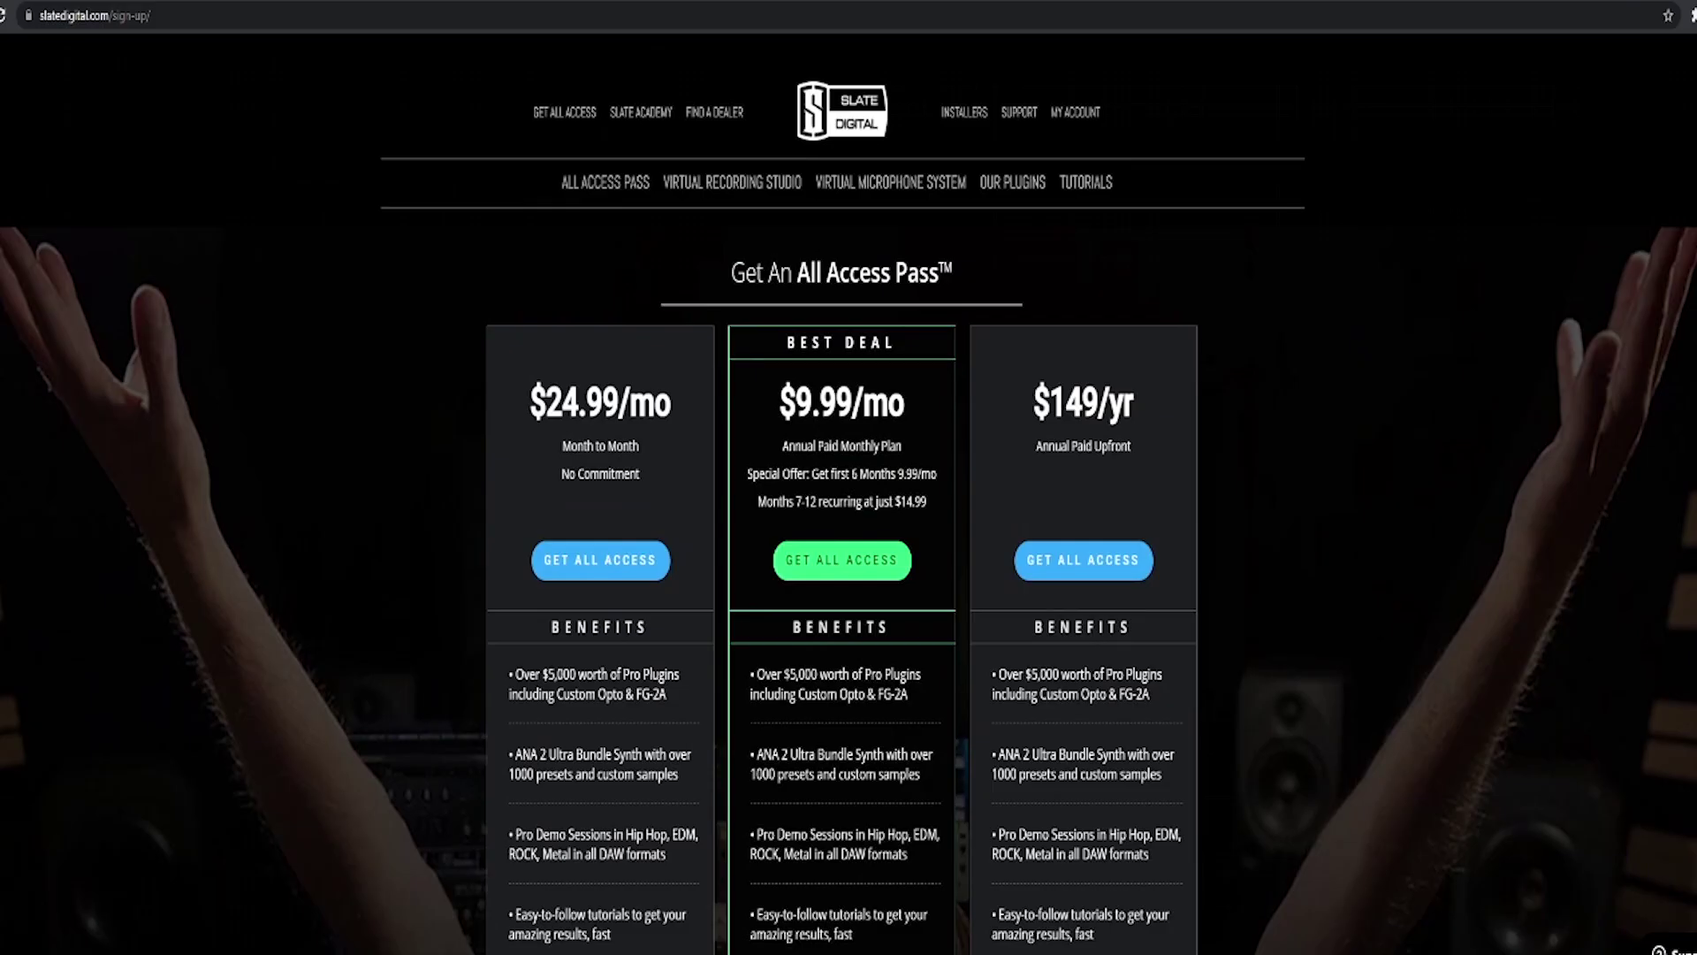
{"action": "scroll", "coordinate": [848, 495], "scroll_direction": "down", "scroll_amount": 4}
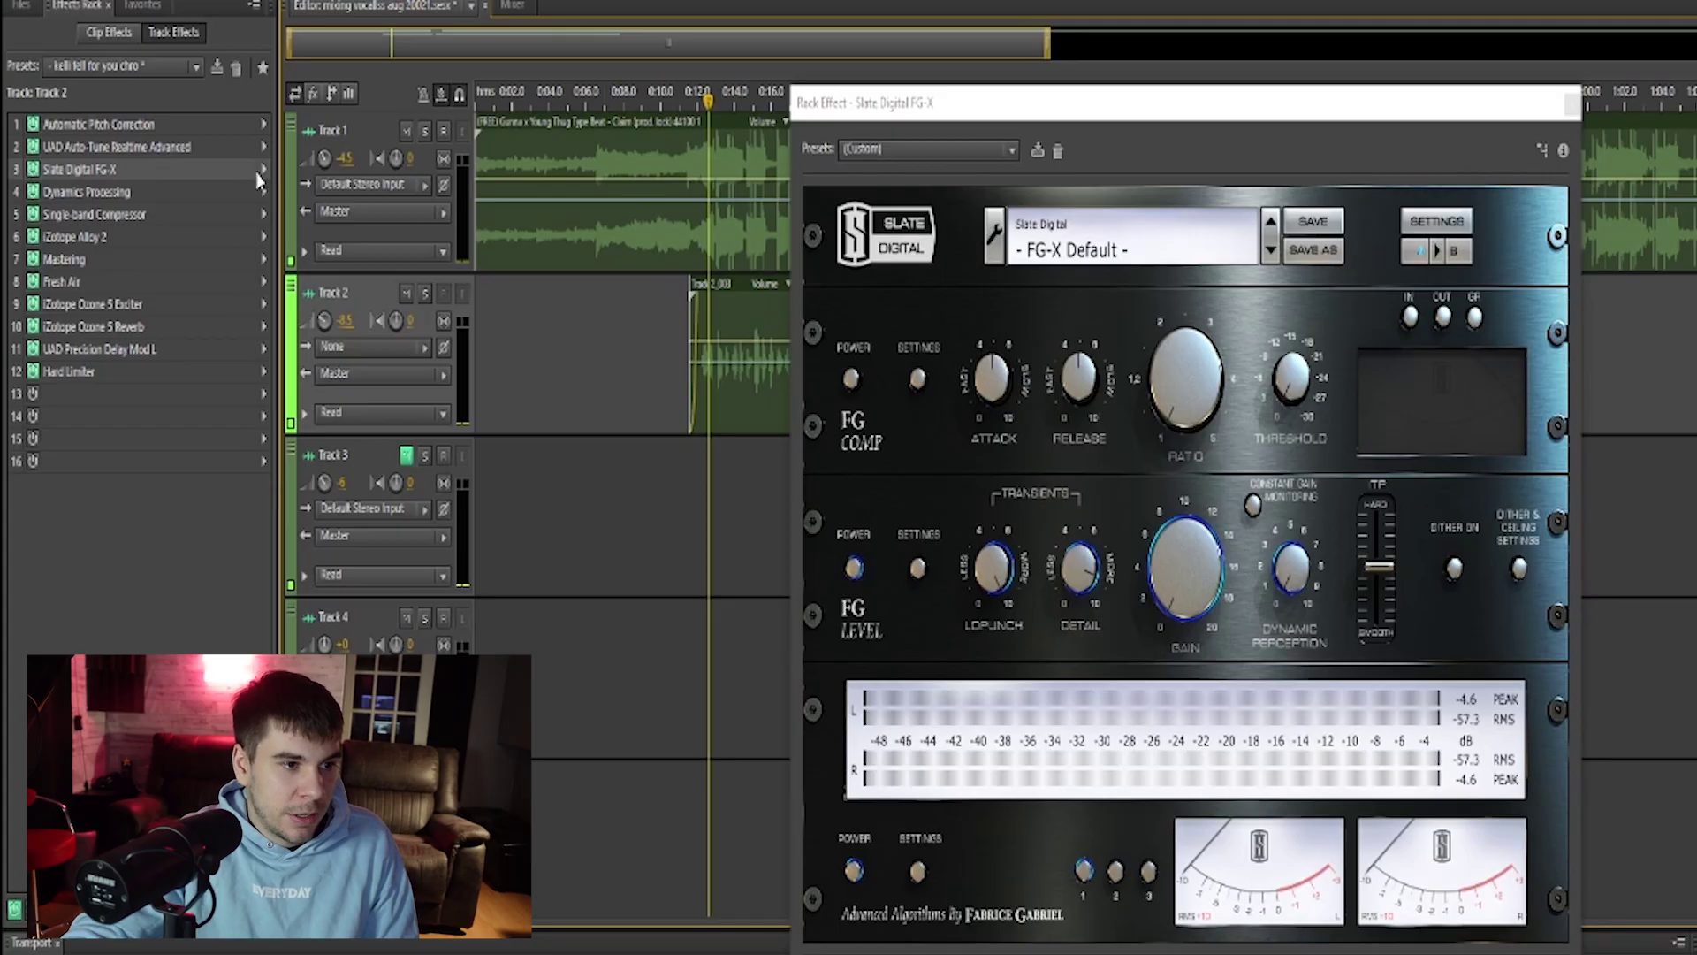
{"action": "left_click", "coordinate": [263, 168]}
{"action": "mouse_move", "coordinate": [363, 511]}
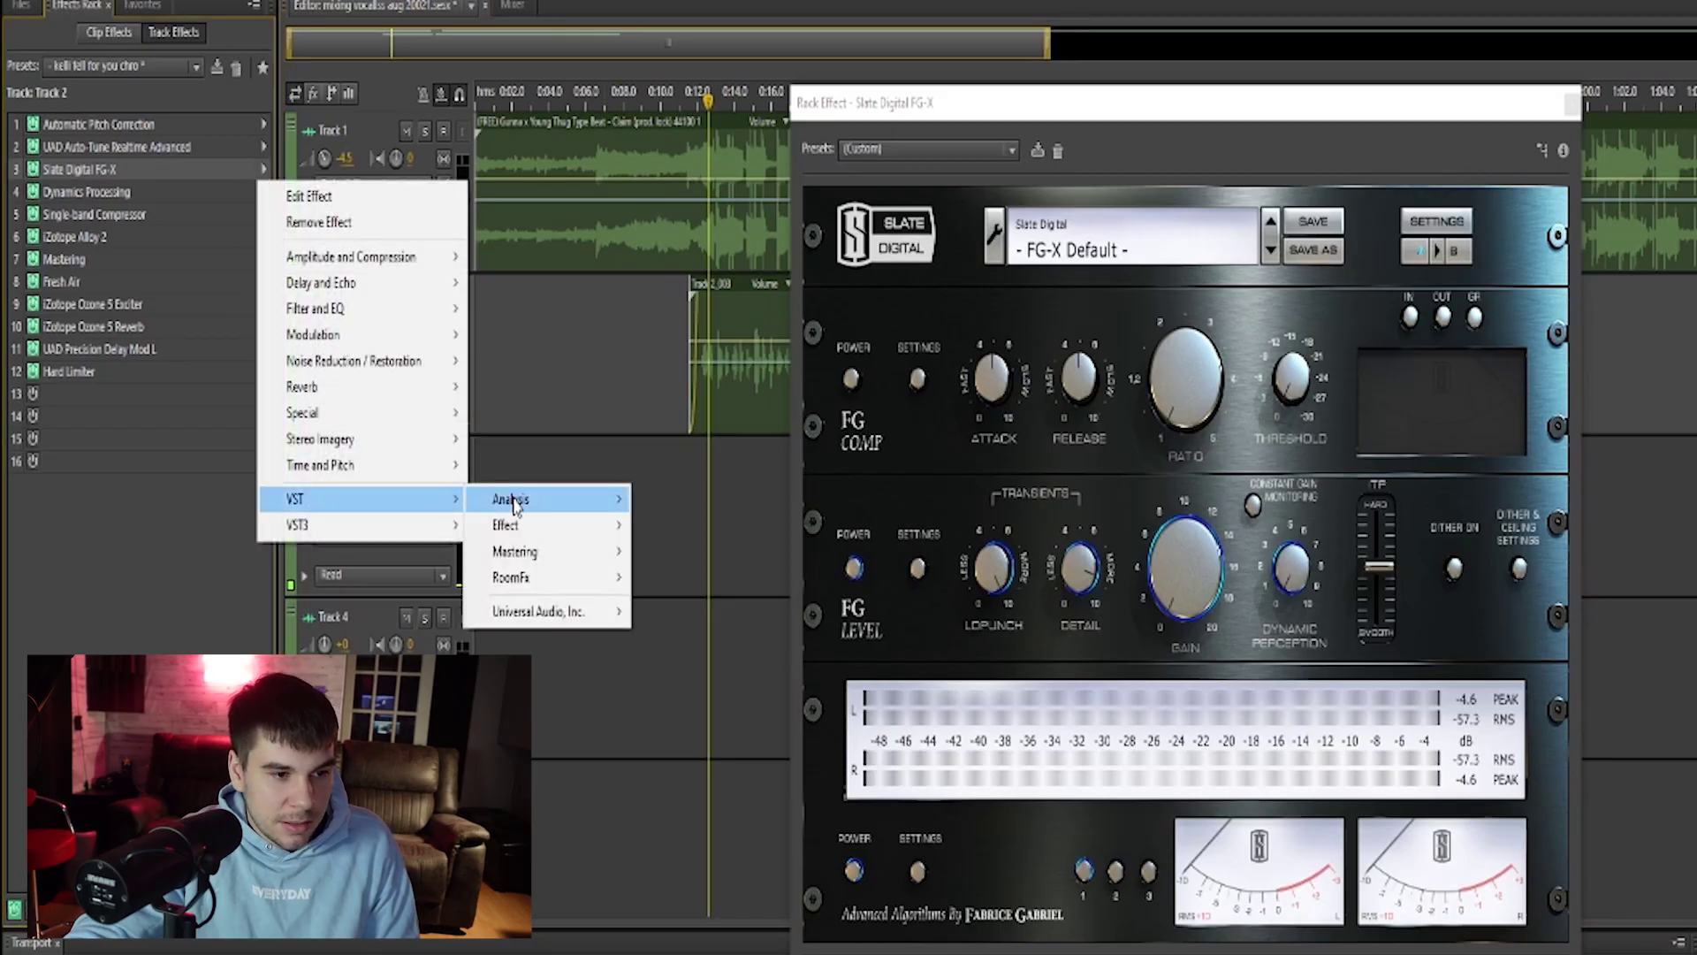
{"action": "mouse_move", "coordinate": [517, 525]}
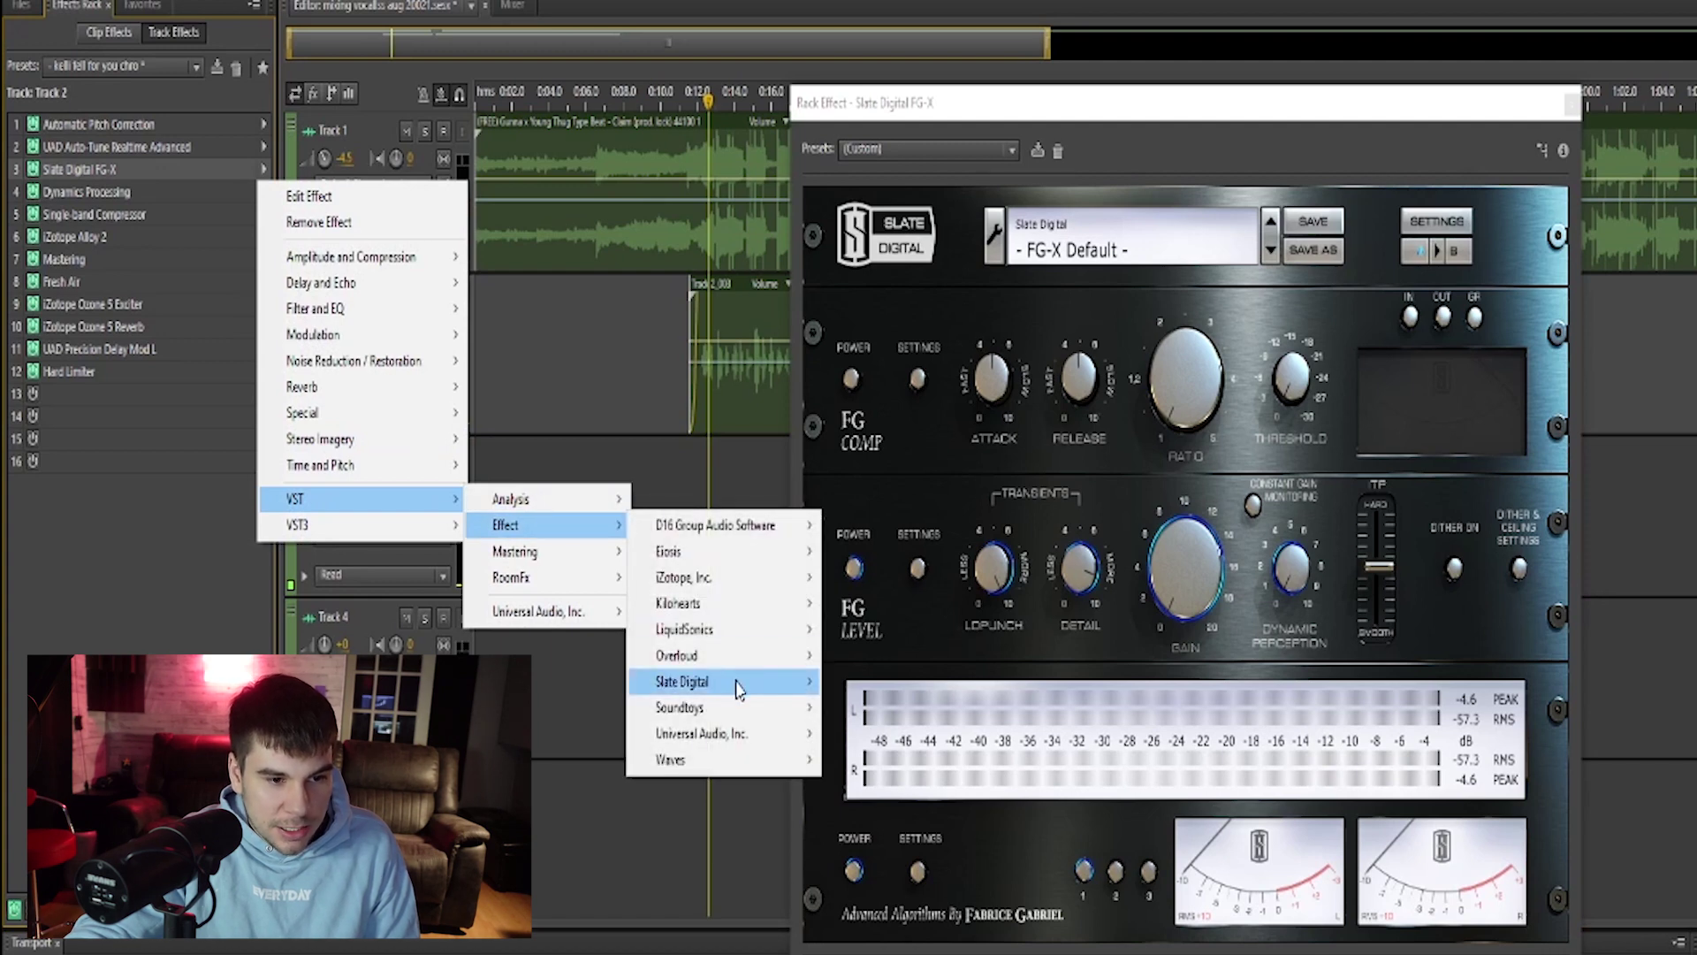
{"action": "mouse_move", "coordinate": [739, 685]}
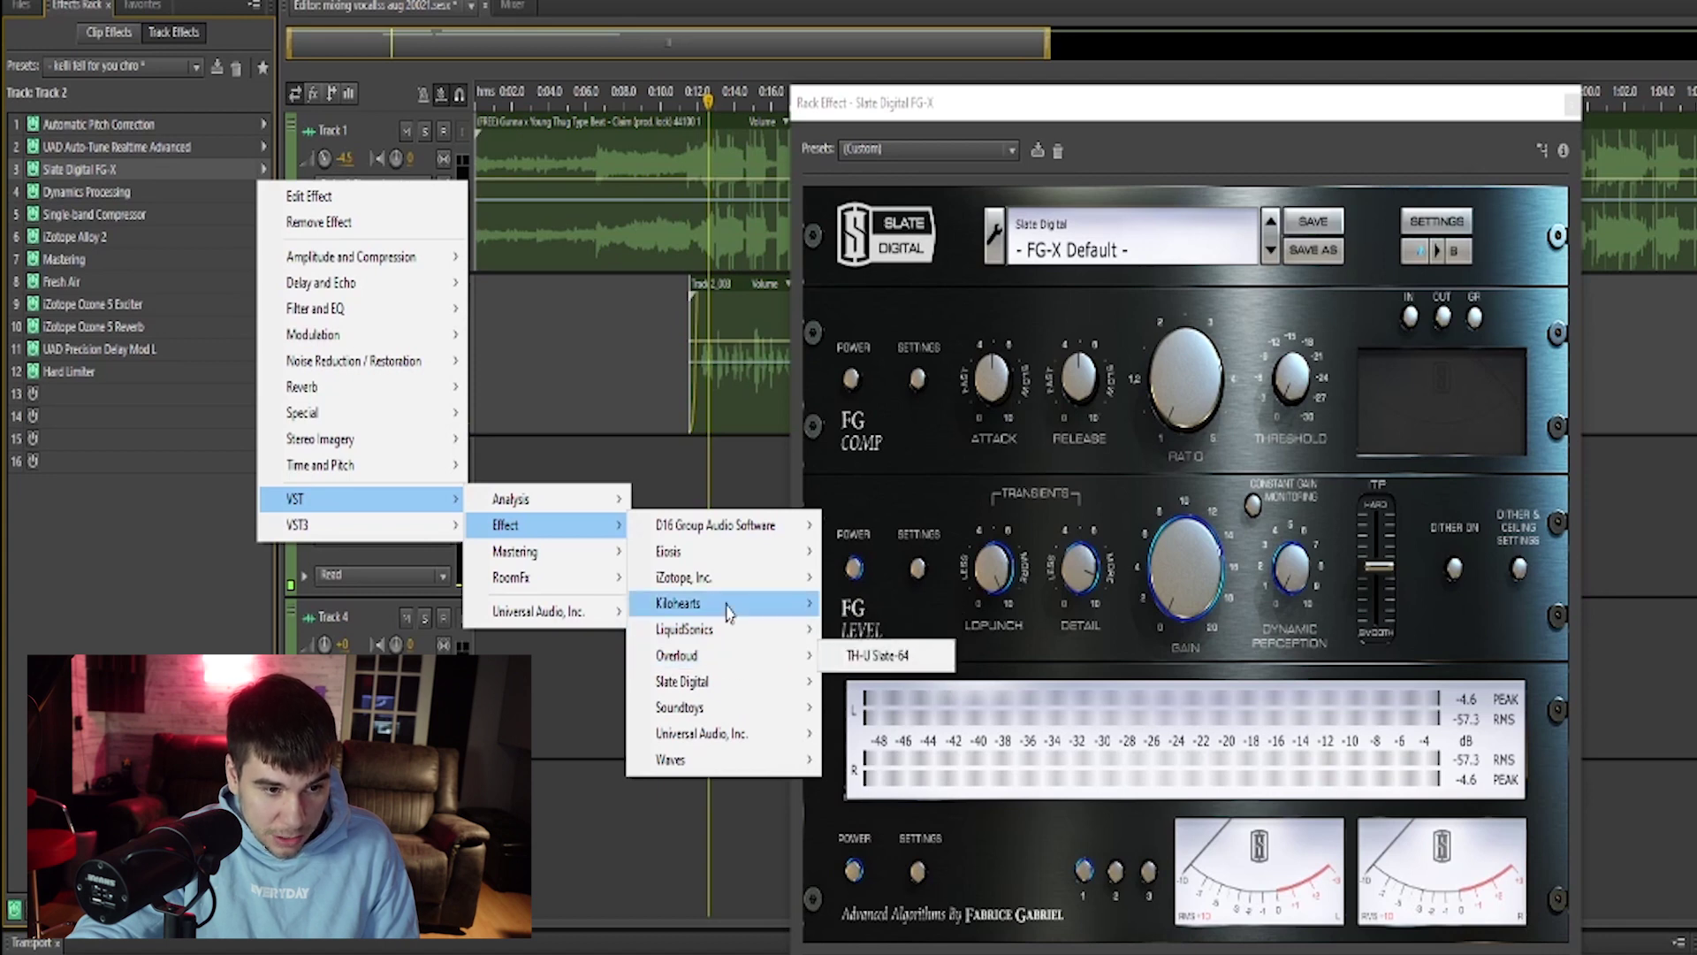
{"action": "mouse_move", "coordinate": [742, 615]}
{"action": "mouse_move", "coordinate": [709, 559]}
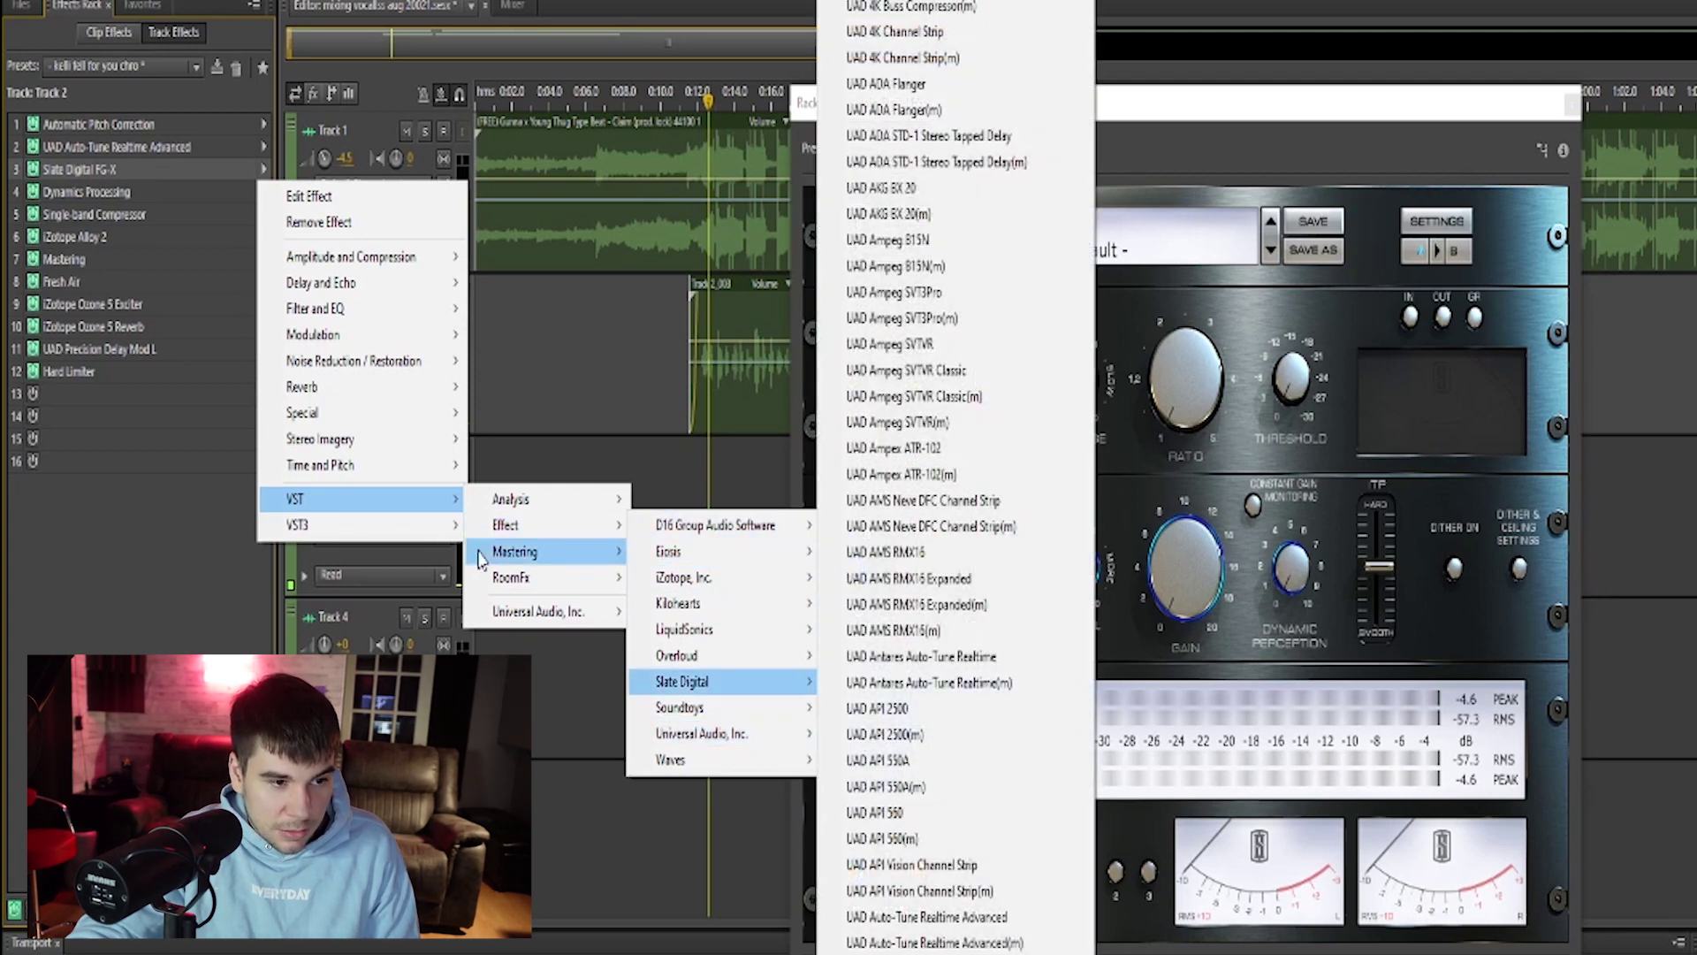
{"action": "mouse_move", "coordinate": [535, 579]}
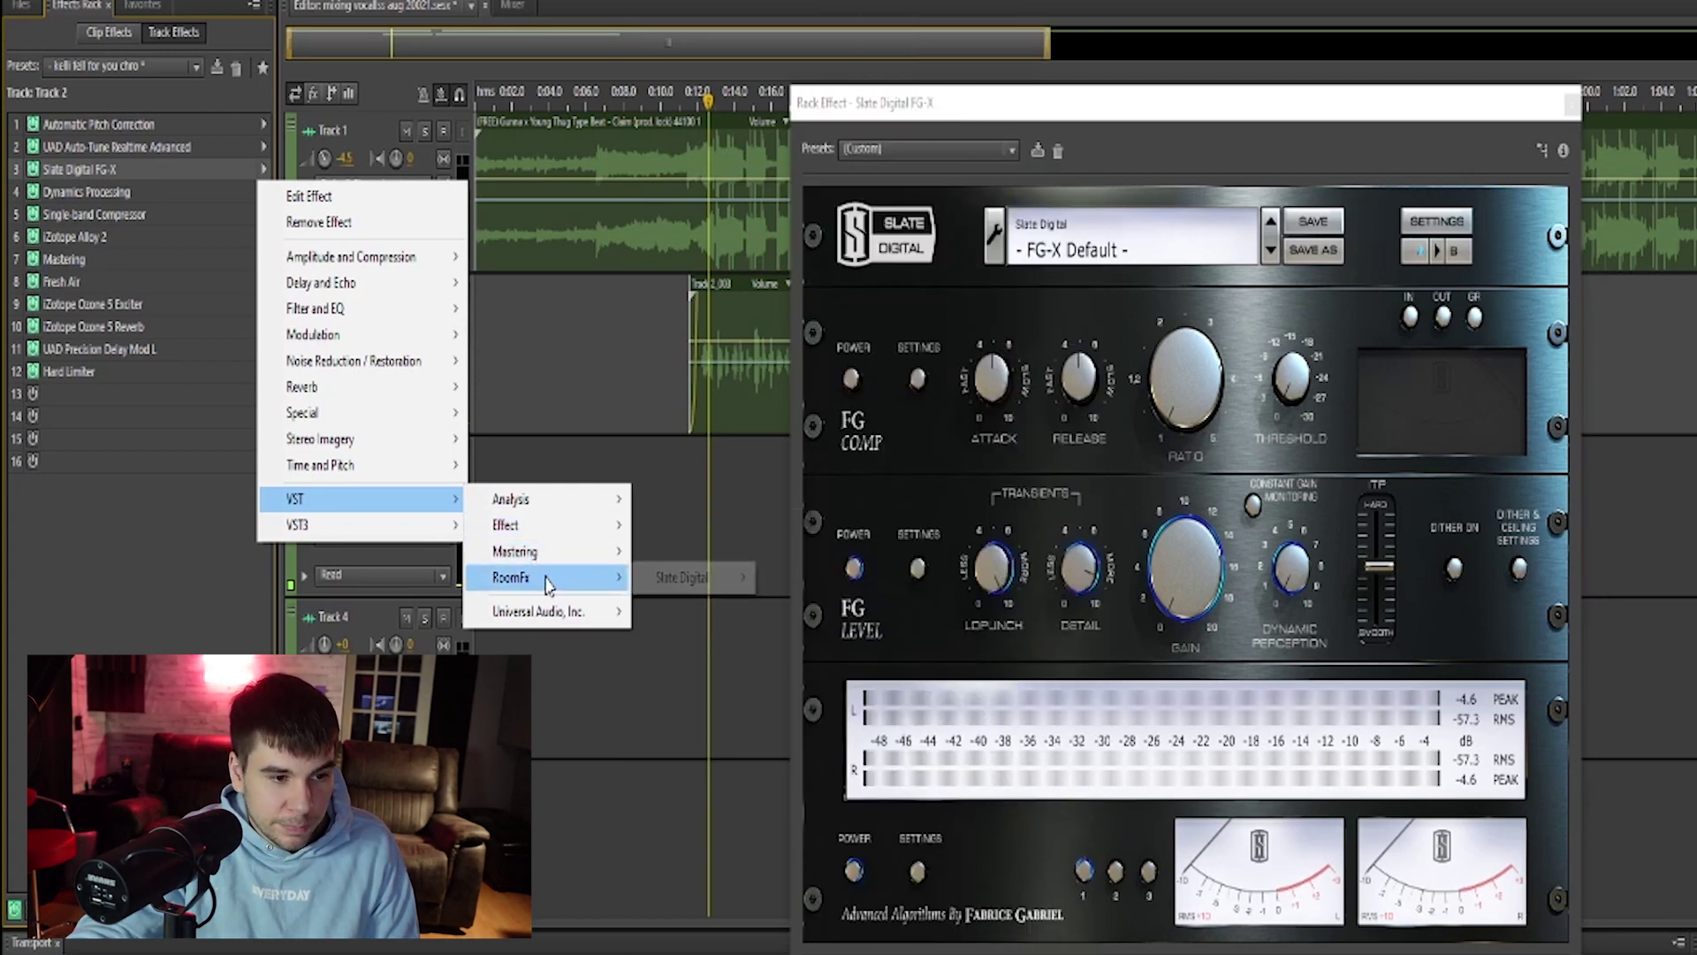
{"action": "mouse_move", "coordinate": [687, 590]}
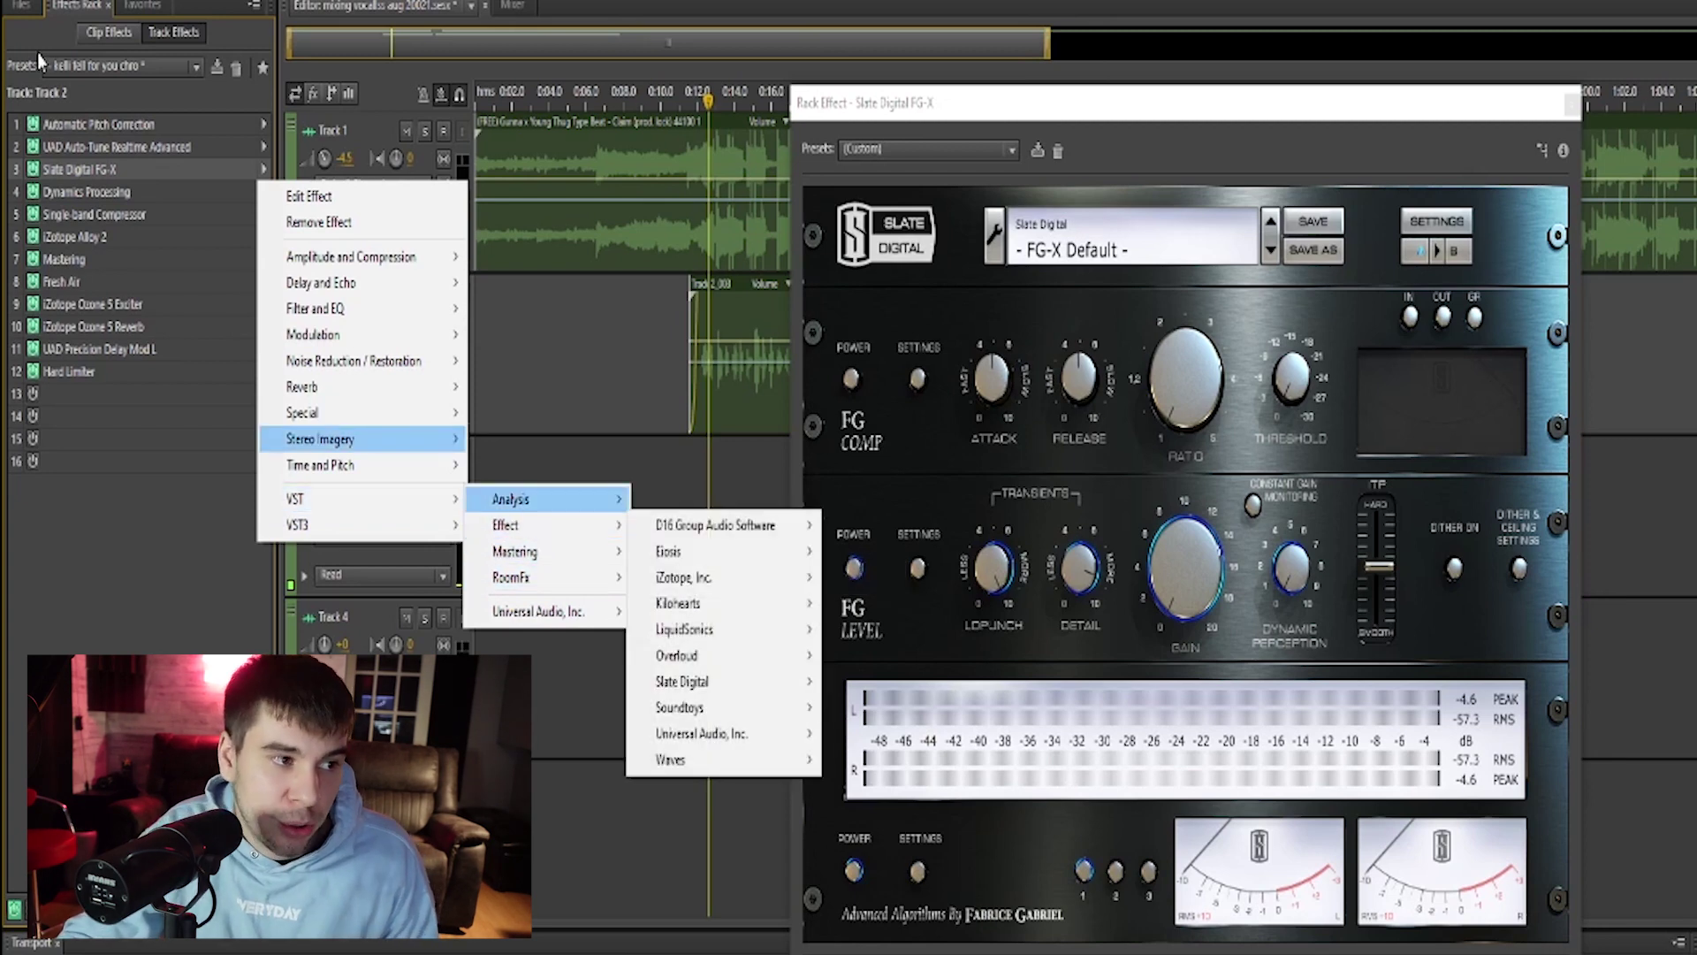
{"action": "left_click", "coordinate": [292, 71]}
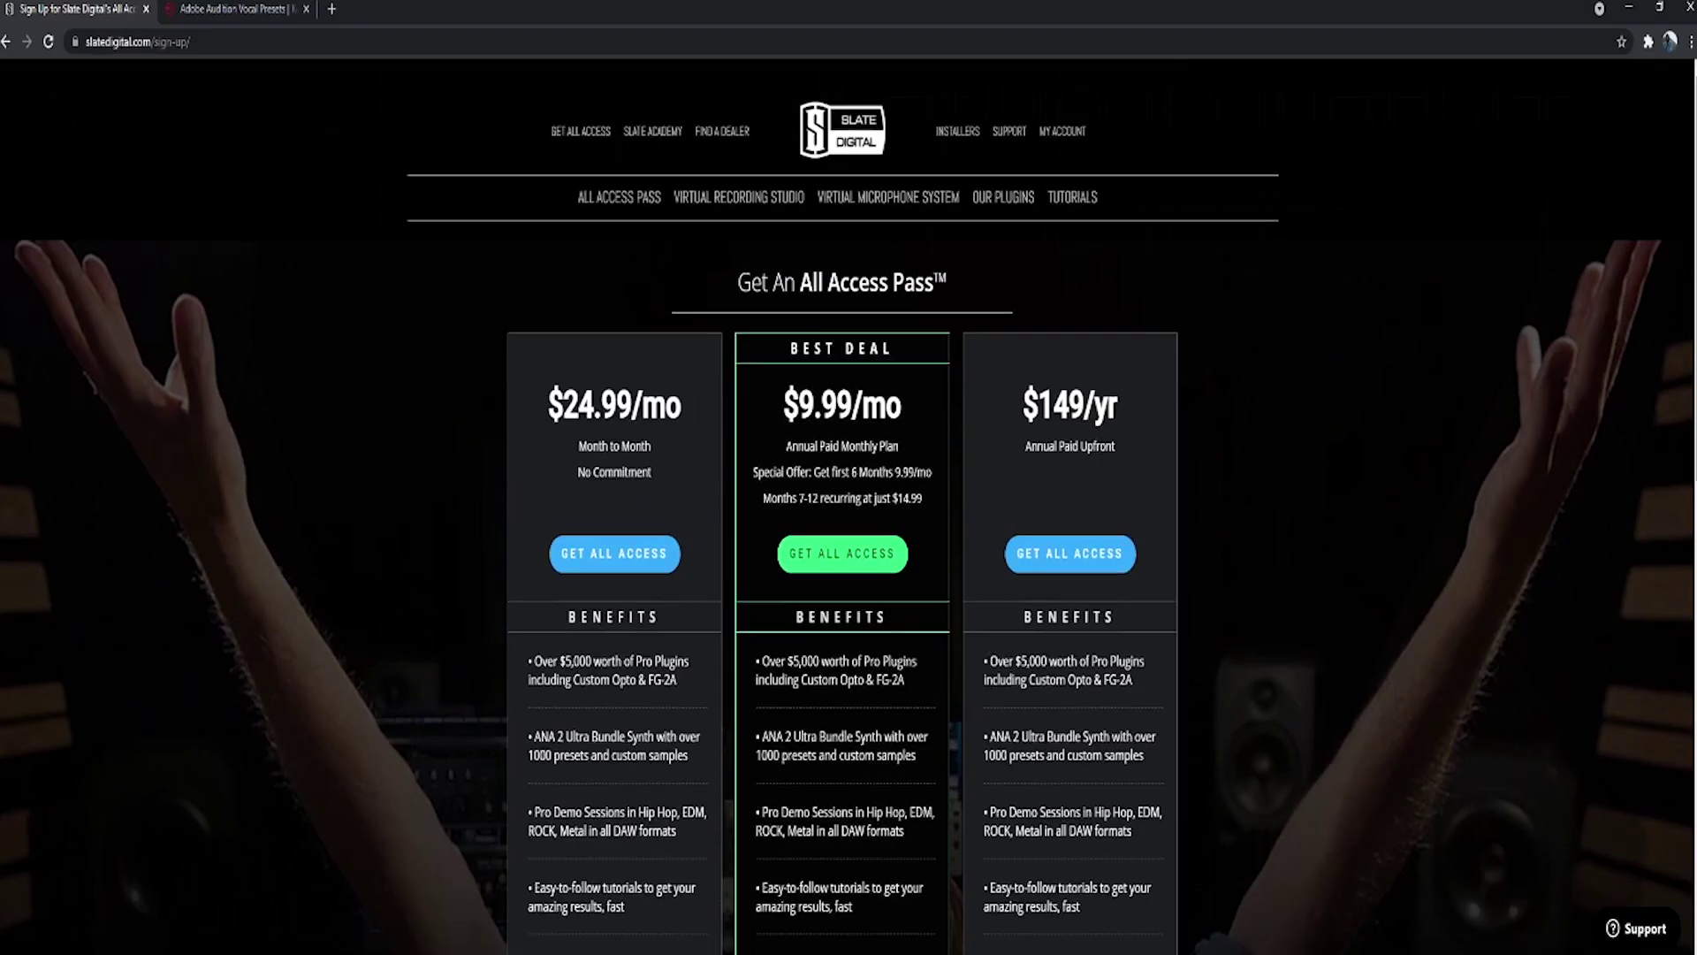
Scroll down to the Slate Digital All Access Pass pricing plans.
{"action": "scroll", "coordinate": [849, 530], "scroll_direction": "down", "scroll_amount": 3}
{"action": "scroll", "coordinate": [849, 530], "scroll_direction": "down", "scroll_amount": 2}
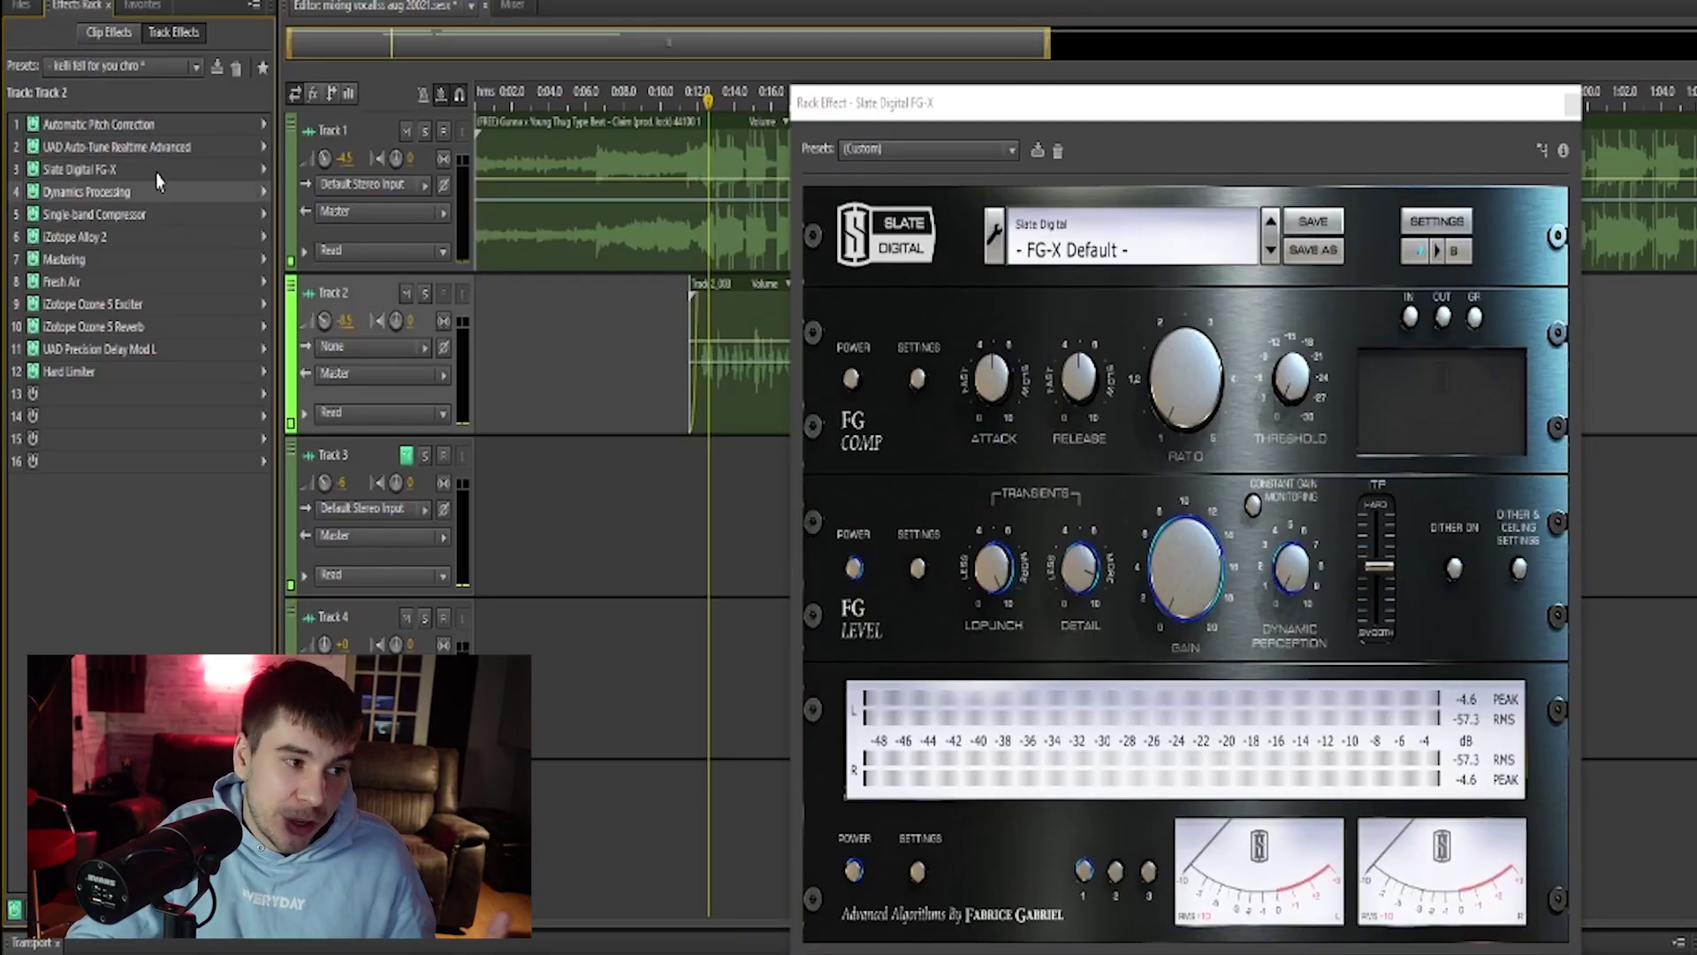
{"action": "double_click", "coordinate": [198, 189]}
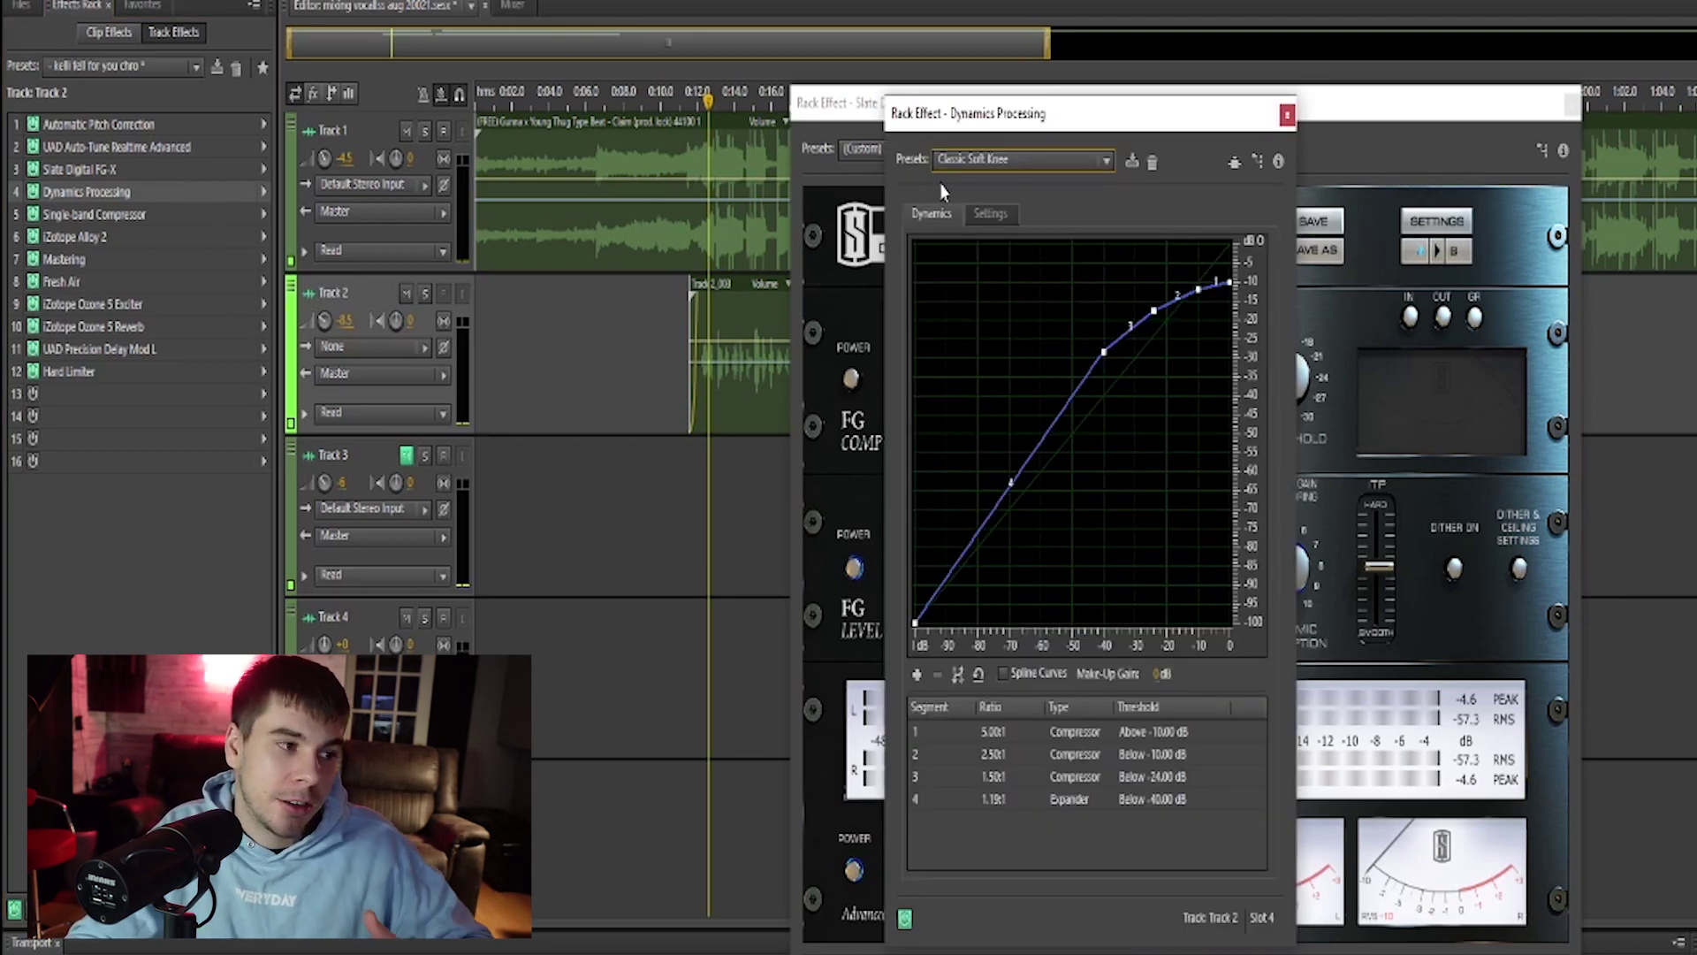
{"action": "left_click", "coordinate": [1287, 115]}
{"action": "double_click", "coordinate": [115, 212]}
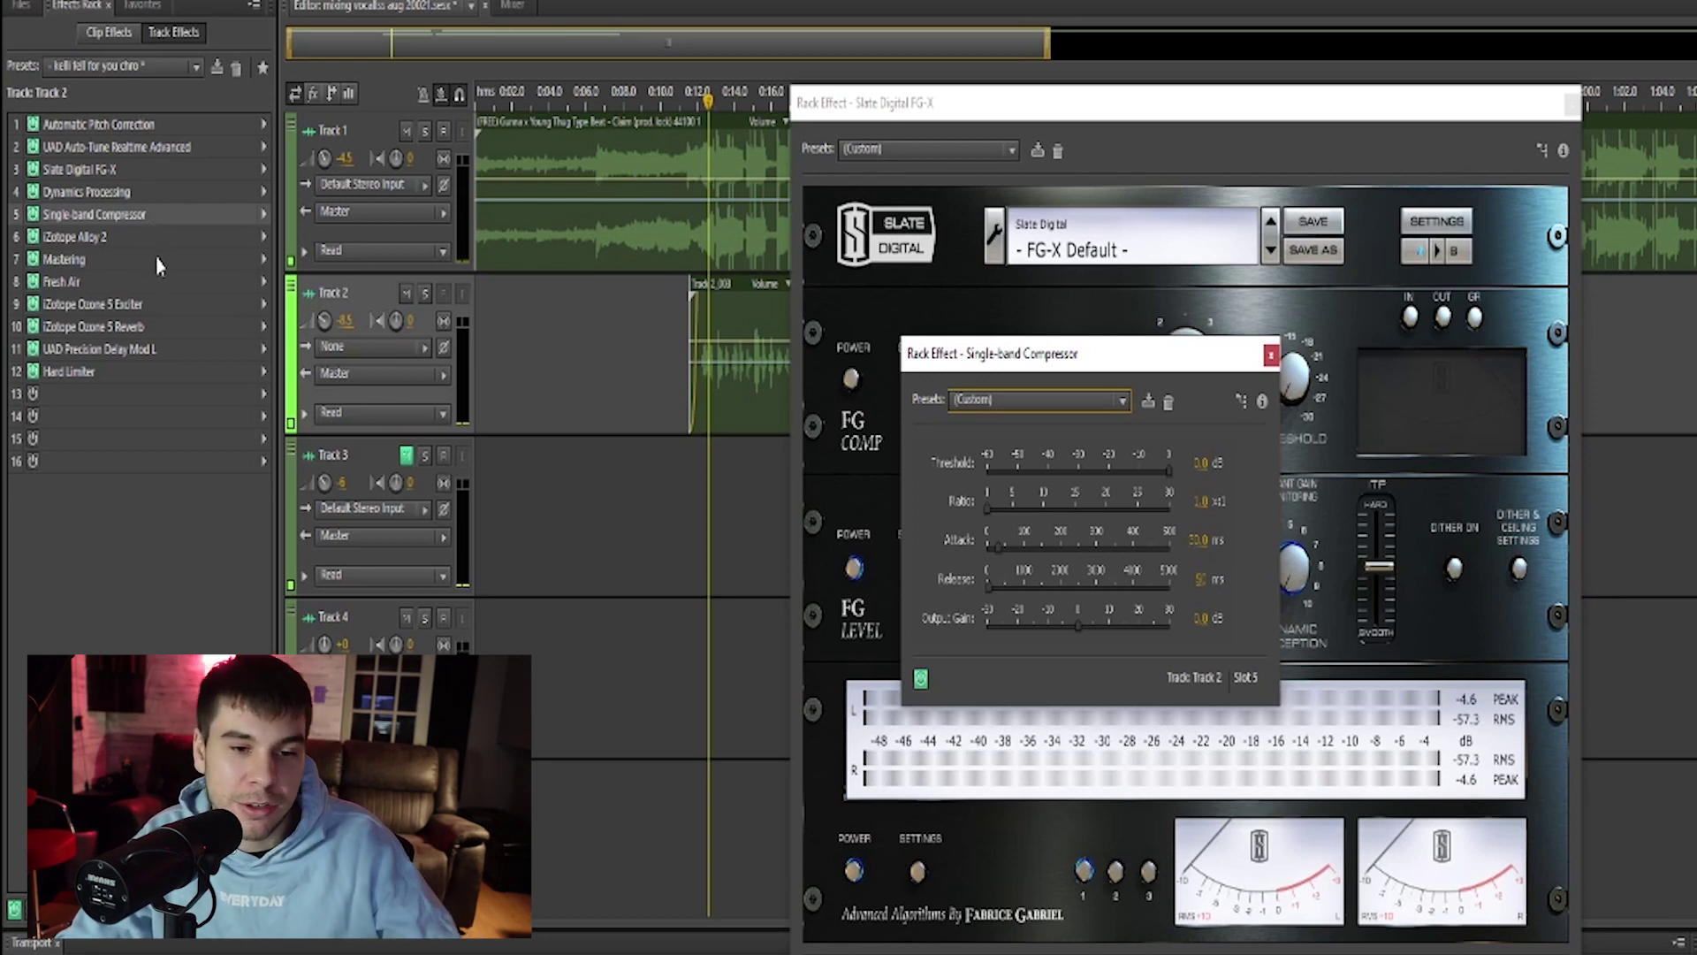
{"action": "left_click", "coordinate": [1271, 355]}
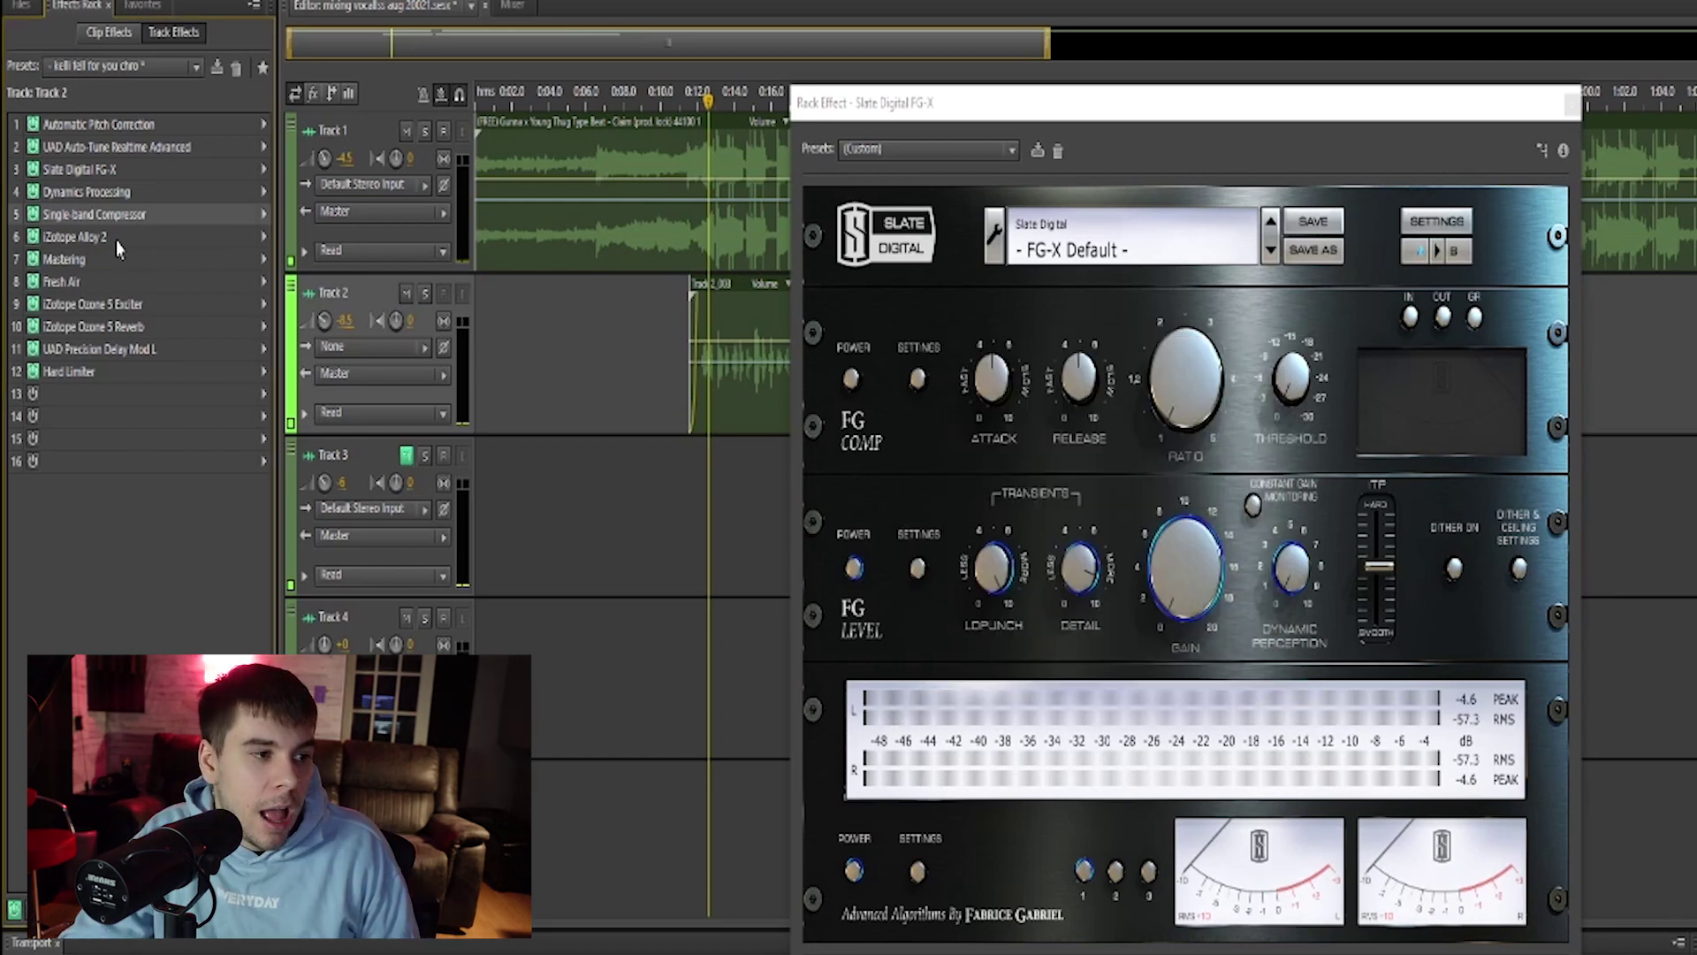
Open iZotope Alloy 2 and view its 147 Hz low-cut and Dynamics 1 compressor (4.1:1, -6.0 dB).
{"action": "double_click", "coordinate": [115, 237]}
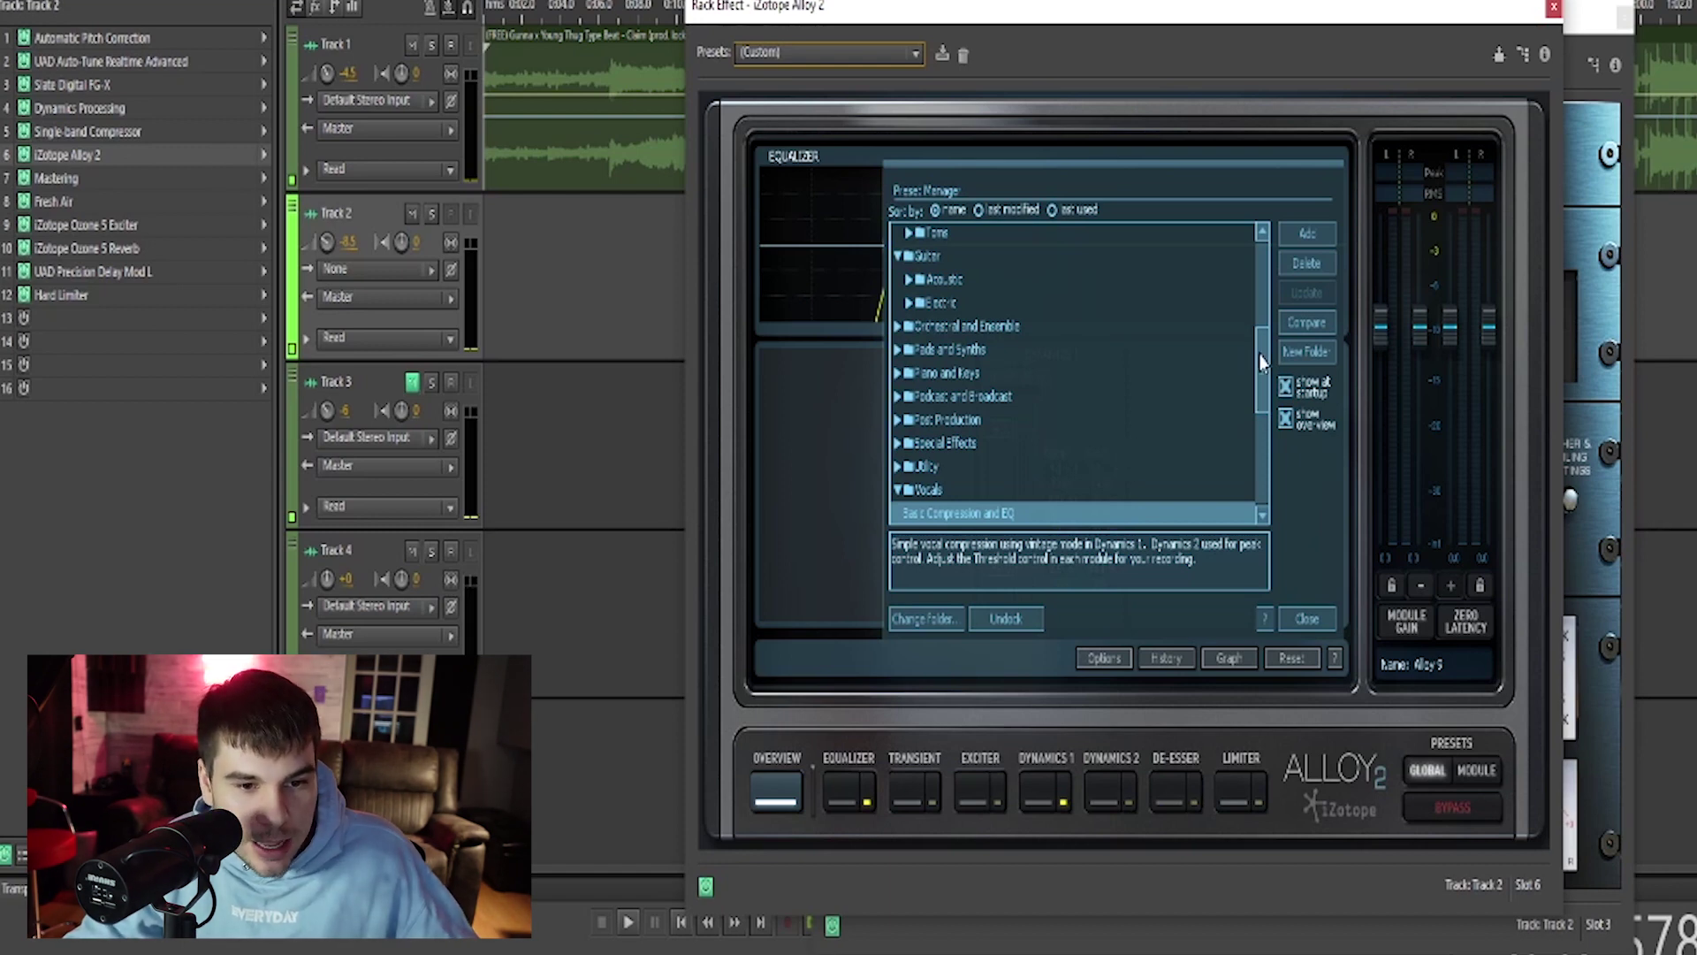
{"action": "left_click_drag", "start_coordinate": [1259, 353], "coordinate": [1268, 411]}
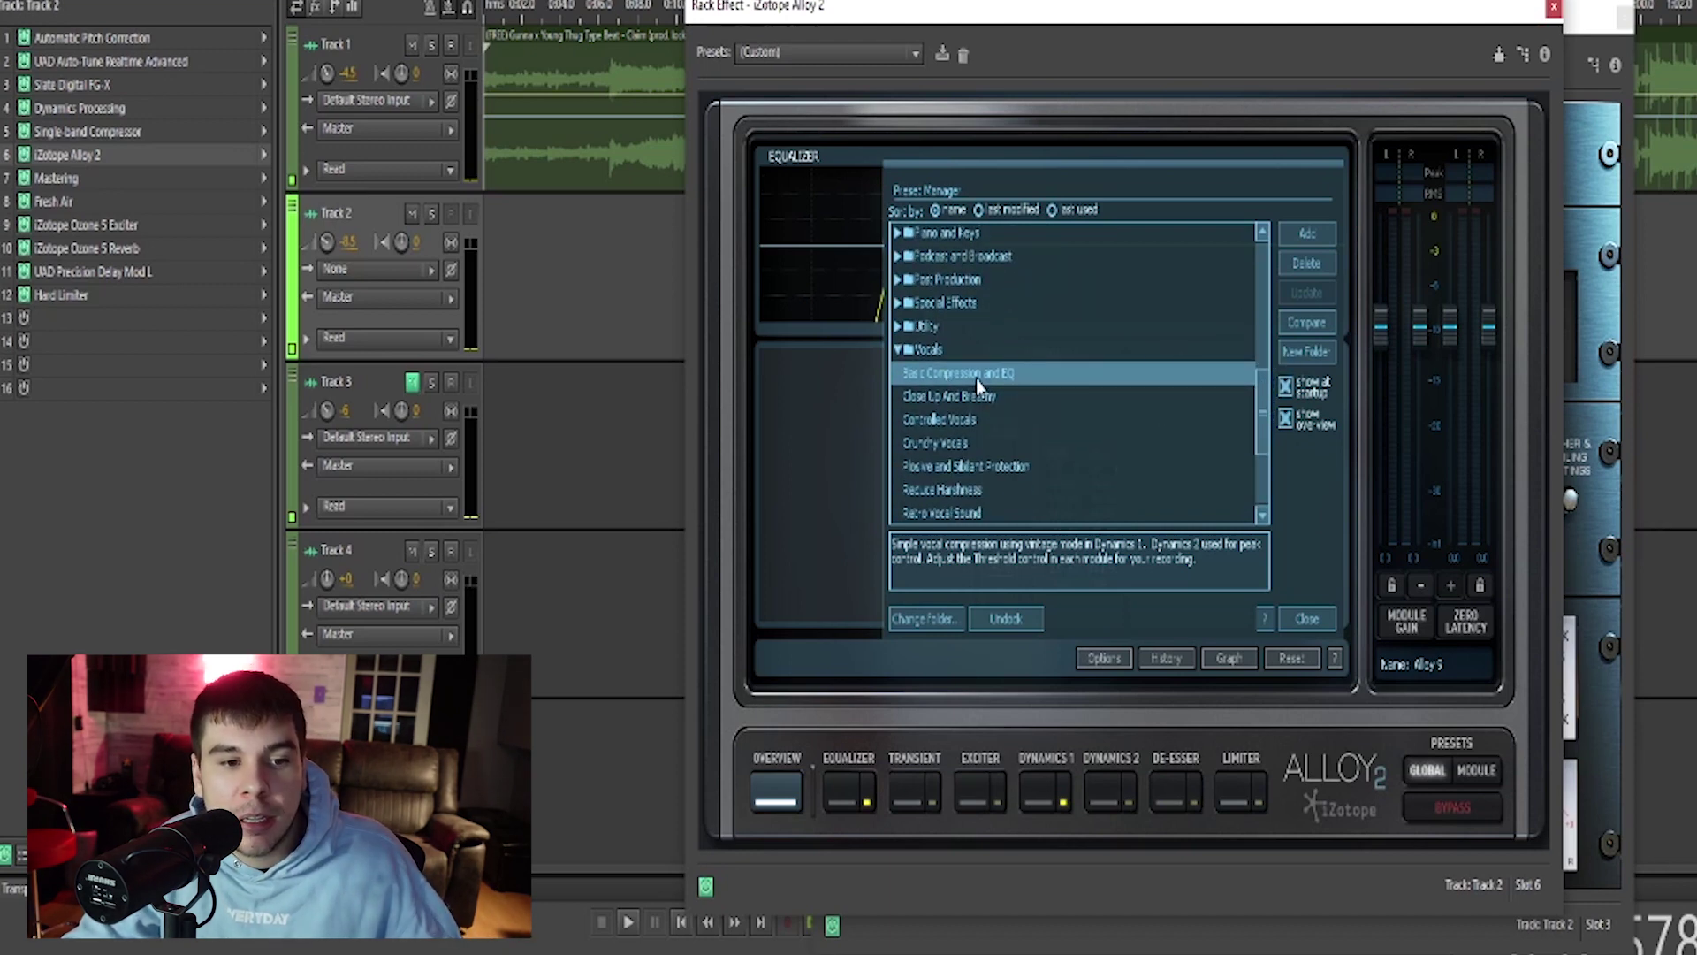
{"action": "left_click", "coordinate": [1305, 619]}
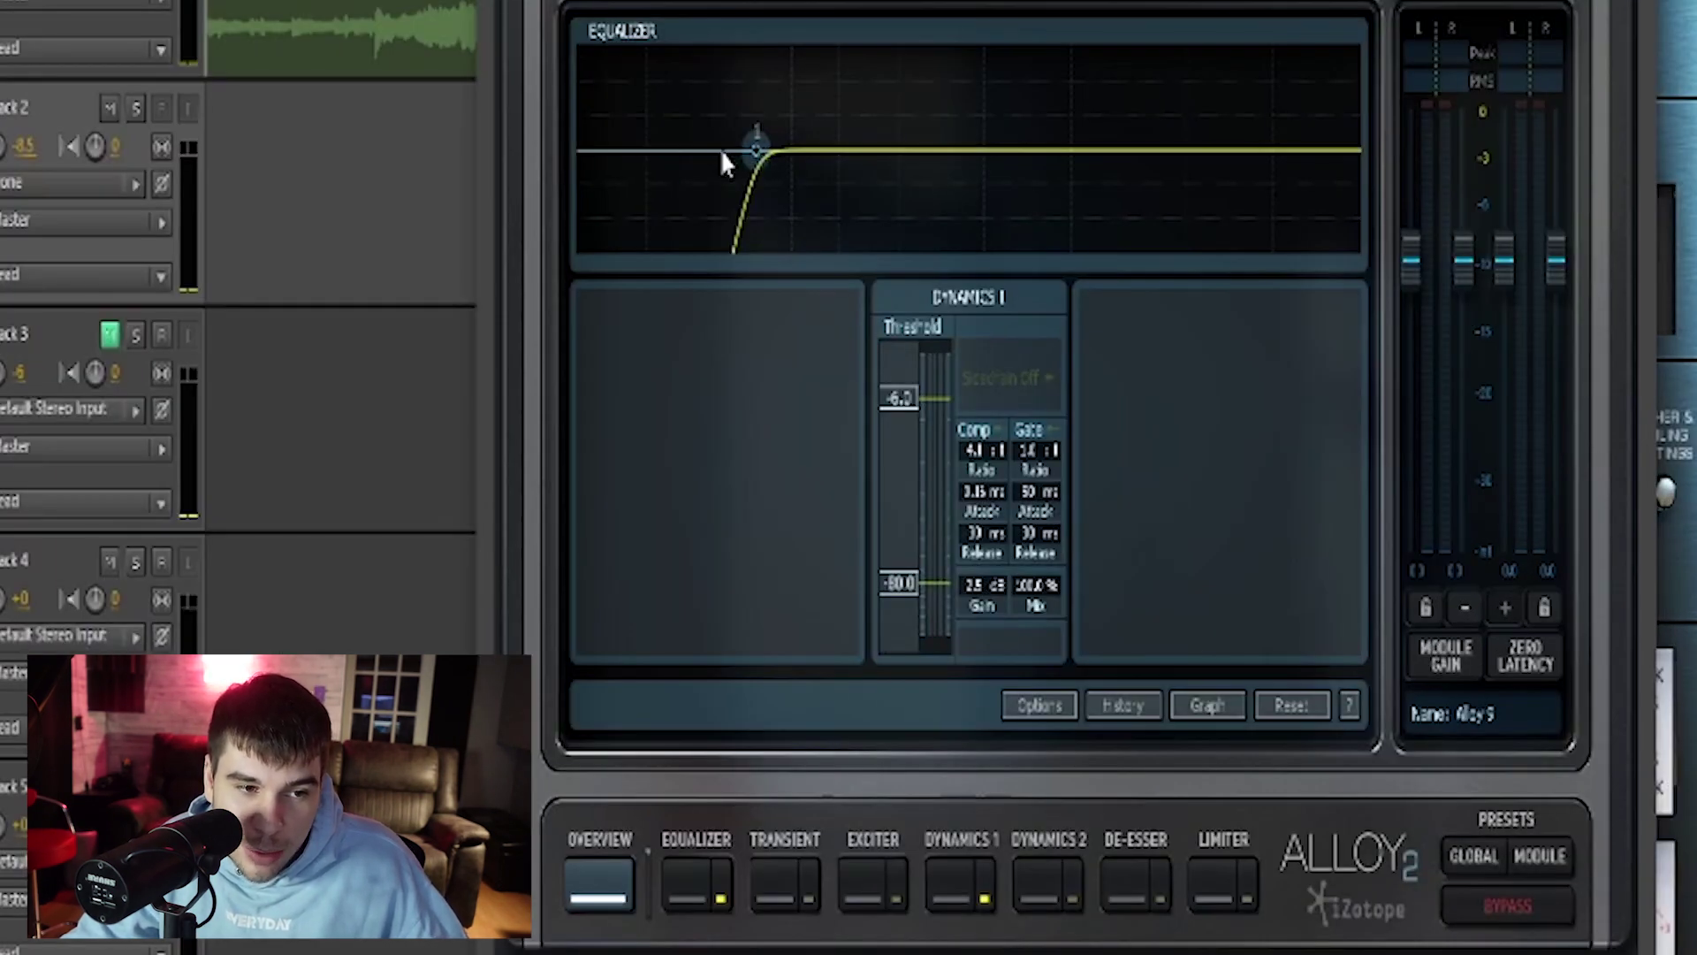
{"action": "left_click", "coordinate": [756, 150]}
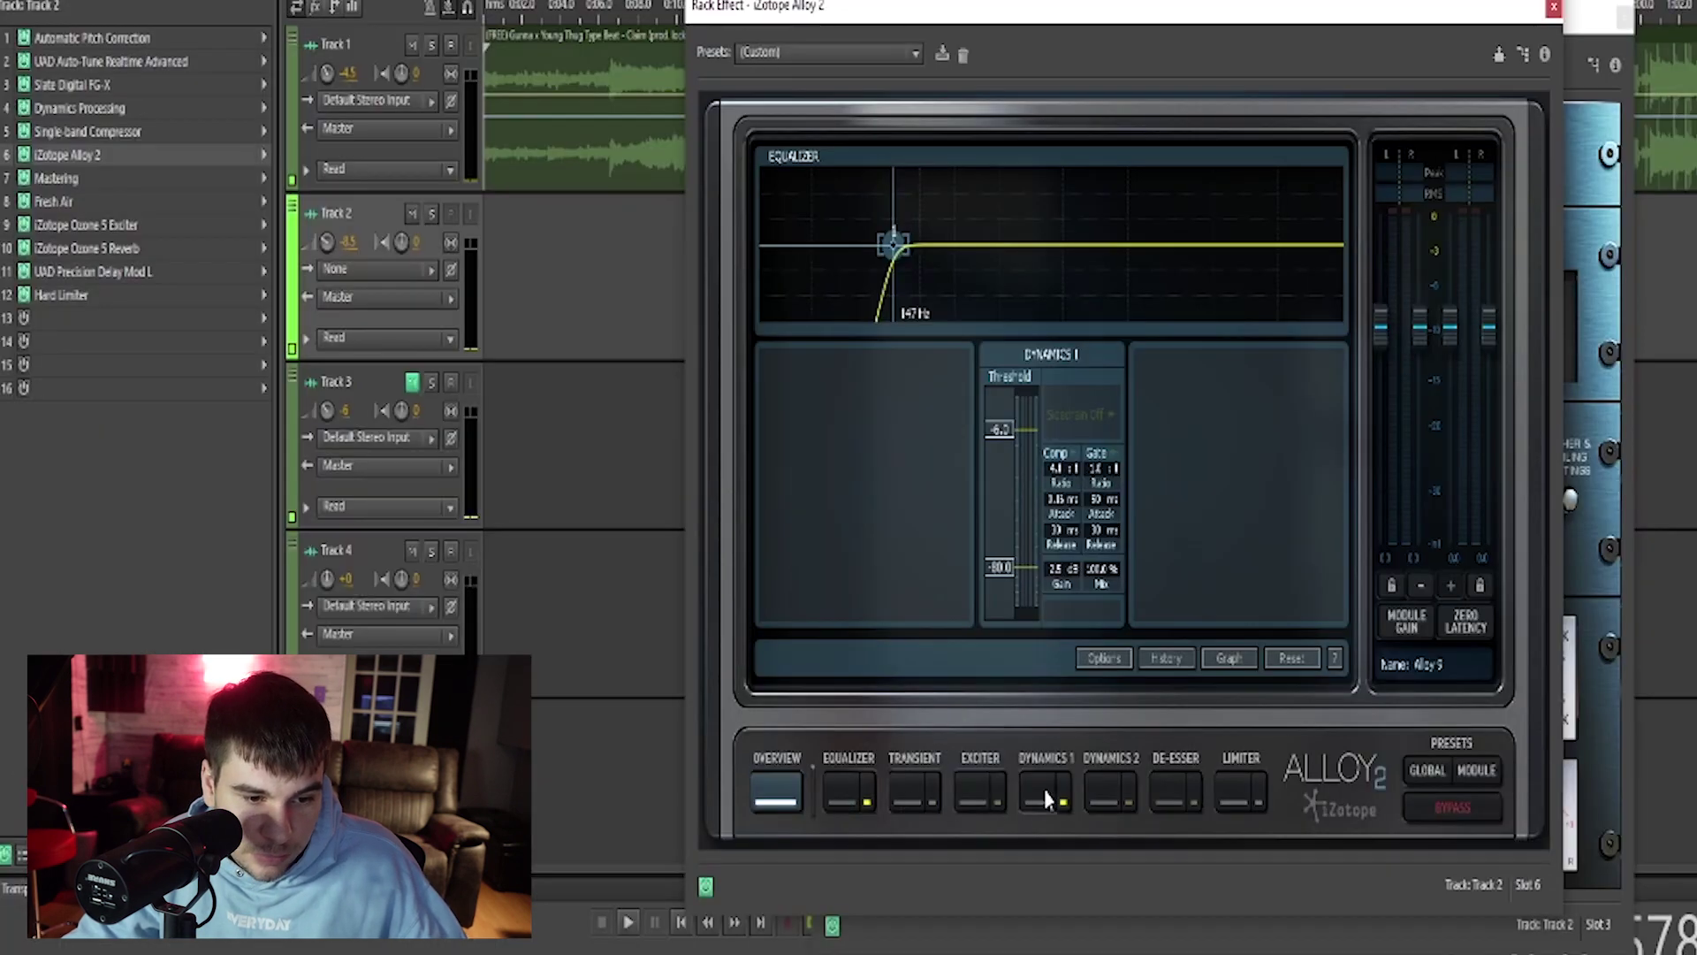
{"action": "left_click", "coordinate": [1045, 797]}
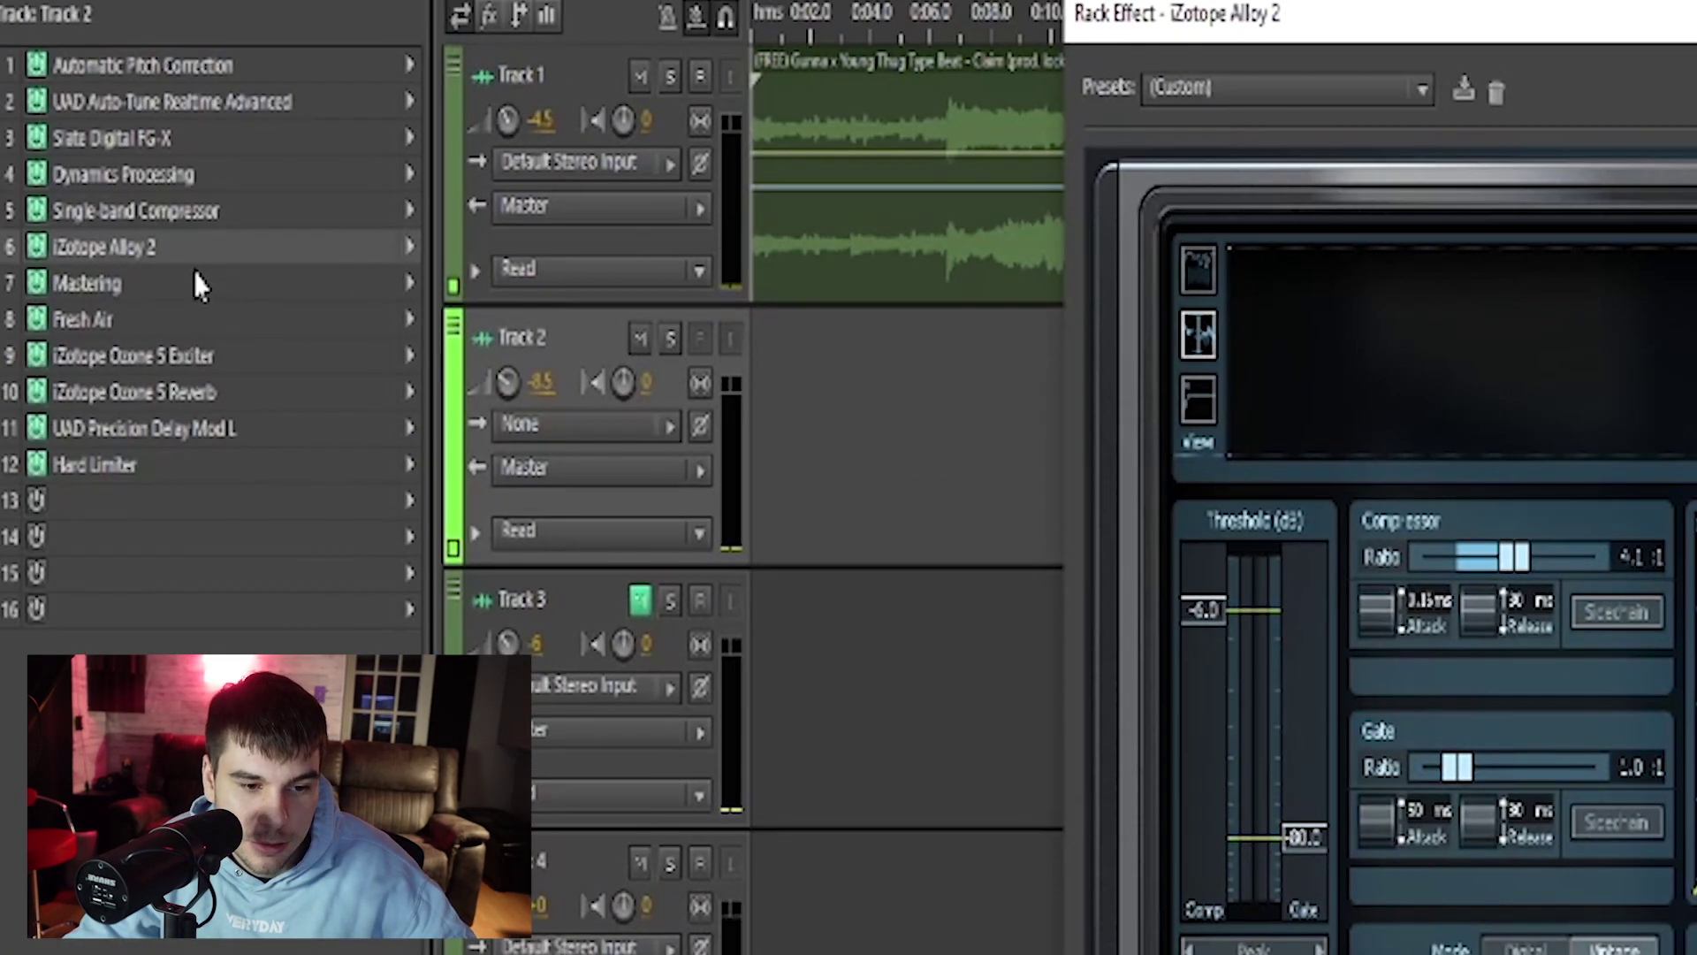
{"action": "right_click", "coordinate": [129, 354]}
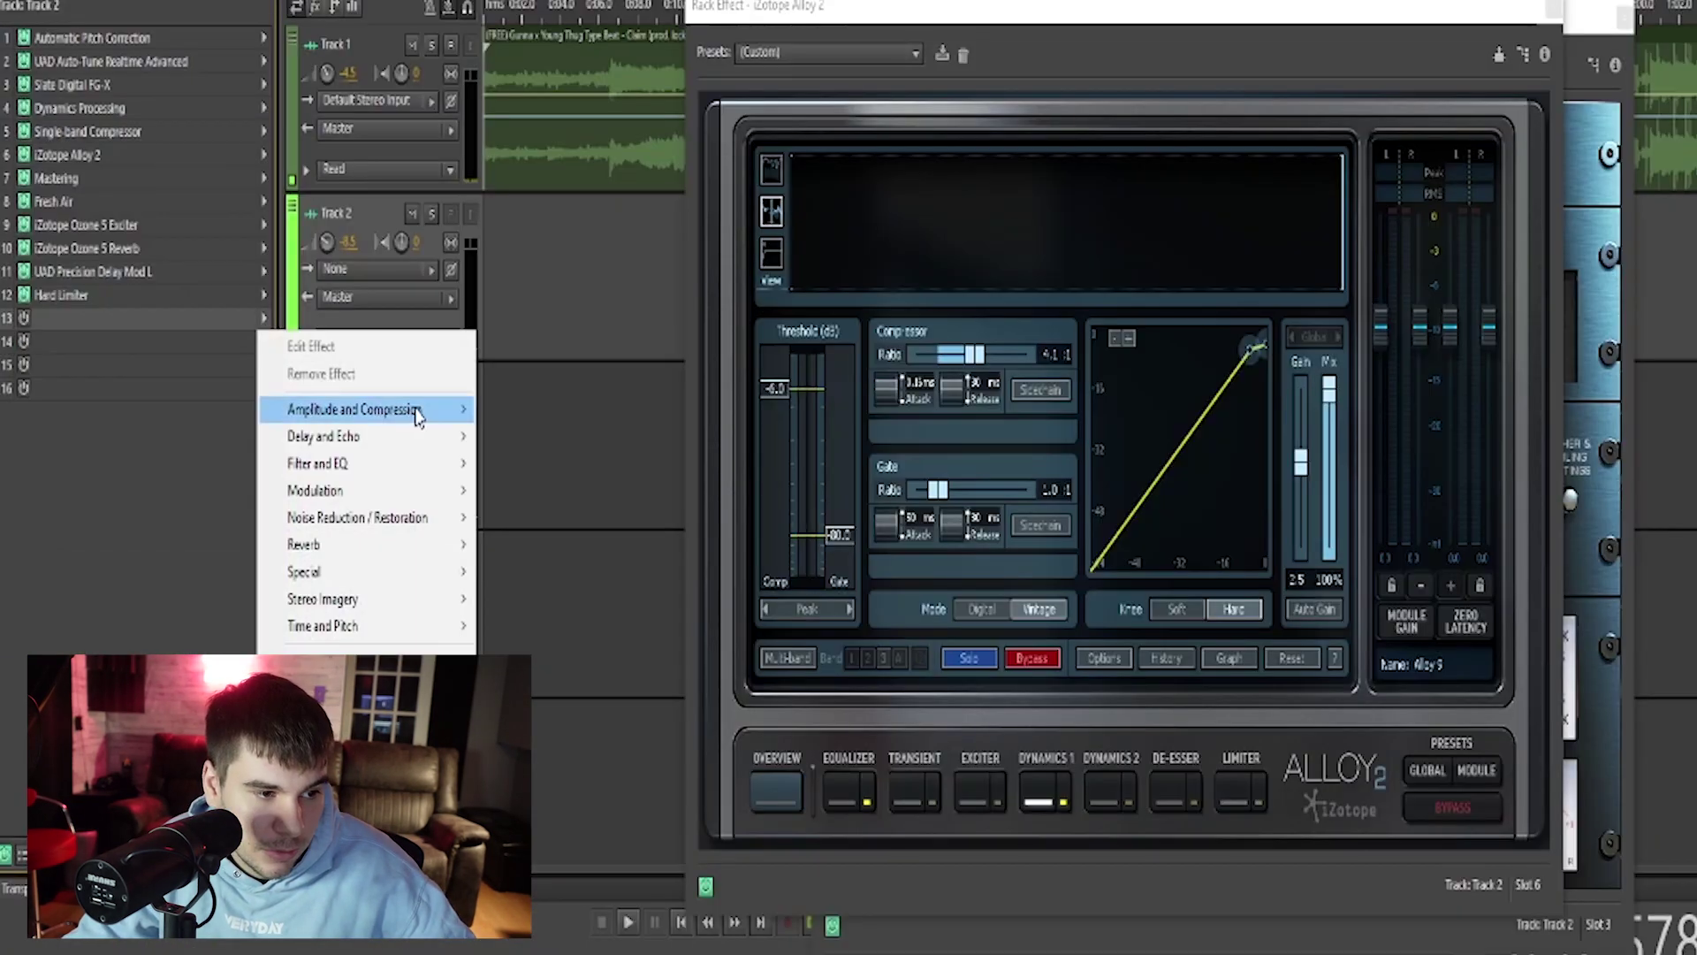
Add a DeEsser to Track 2's Effects Rack and move it to third in the chain.
{"action": "mouse_move", "coordinate": [294, 501]}
{"action": "left_click", "coordinate": [579, 461]}
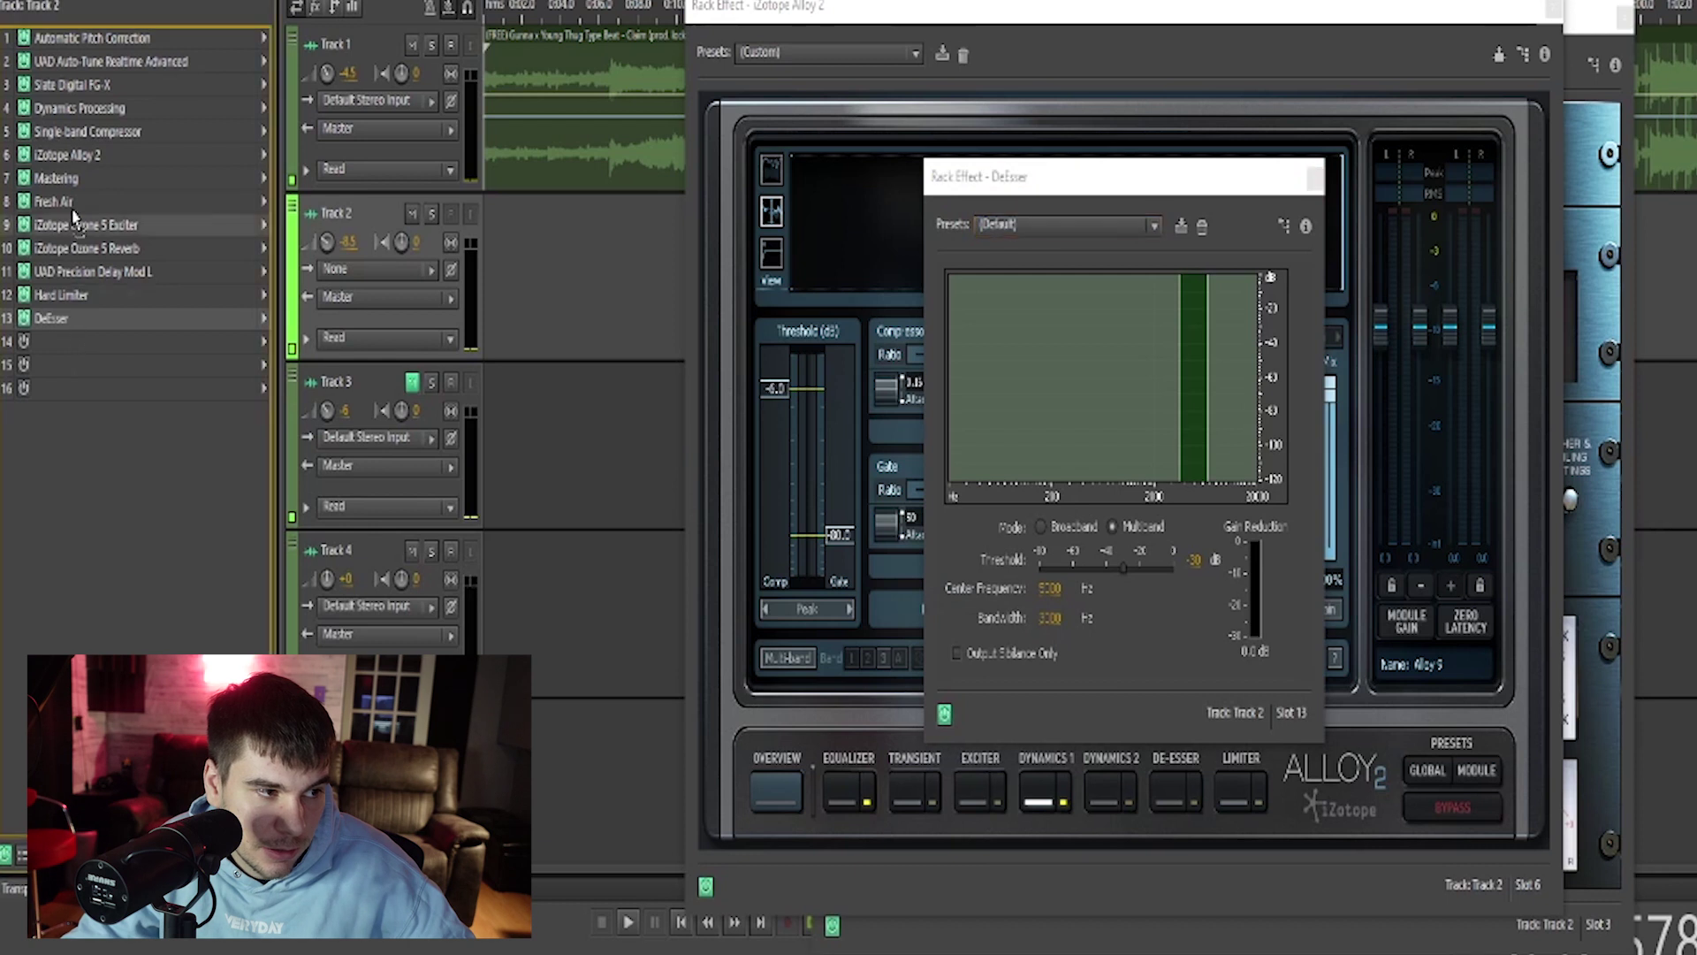
{"action": "left_click_drag", "start_coordinate": [98, 84], "coordinate": [95, 88]}
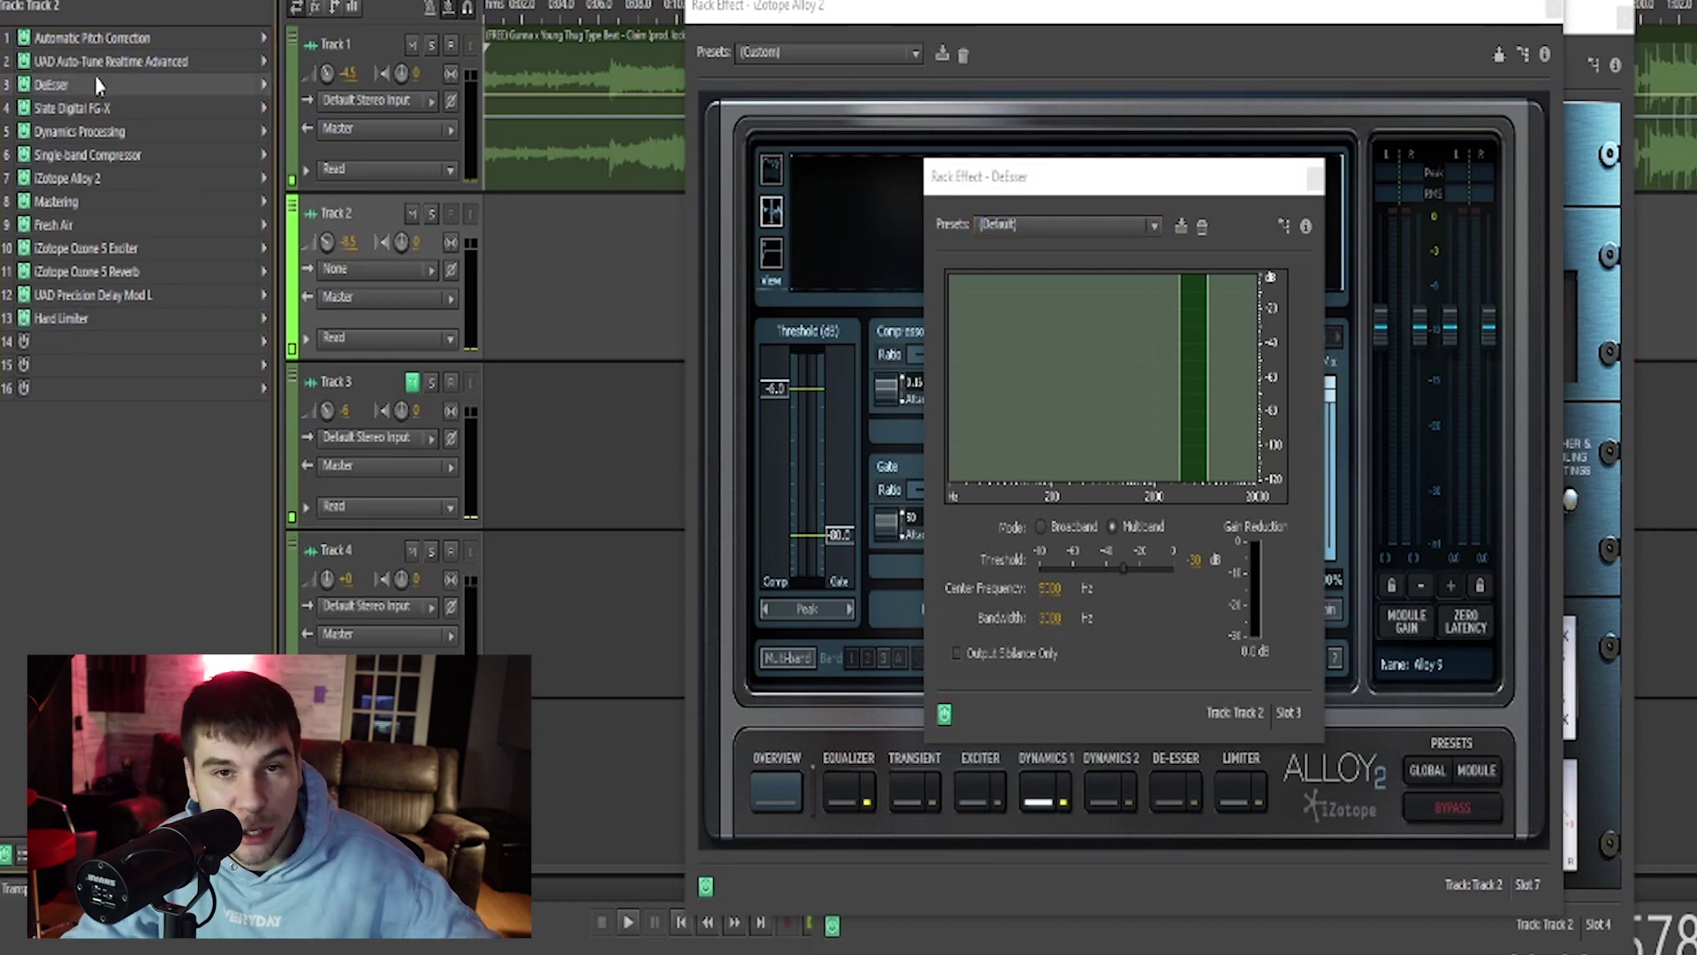
Apply the Male Voice DeEsser preset and set its centre frequency to 12000 Hz.
{"action": "left_click", "coordinate": [1061, 224]}
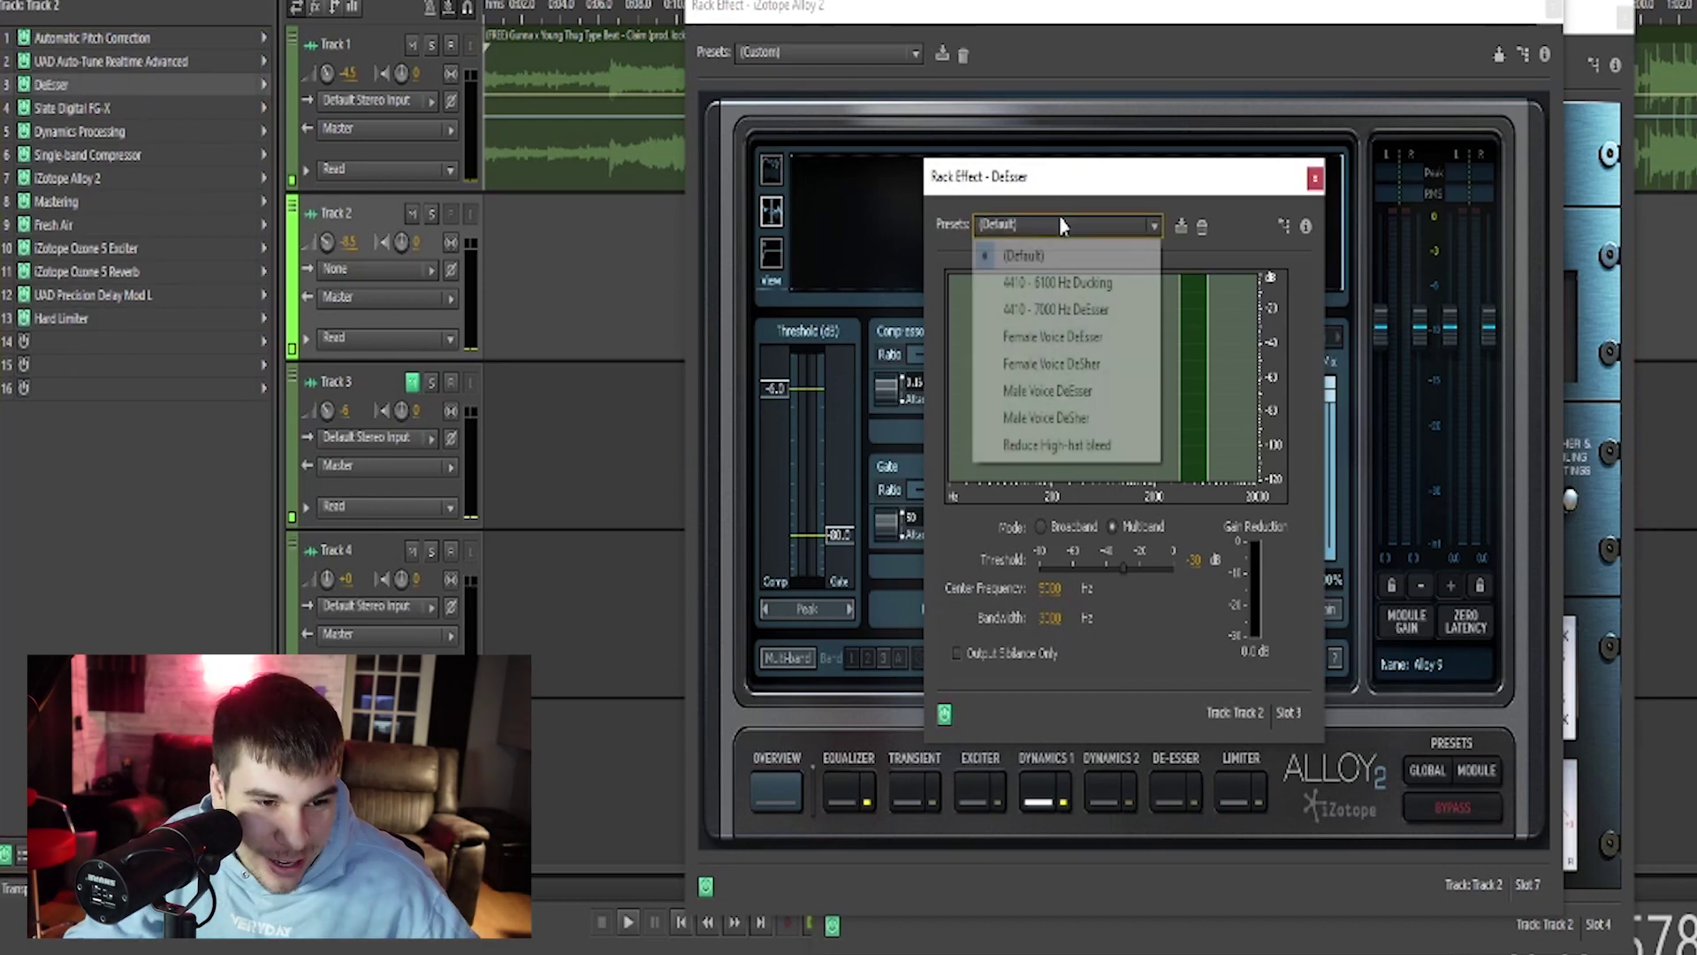
{"action": "left_click", "coordinate": [1073, 392]}
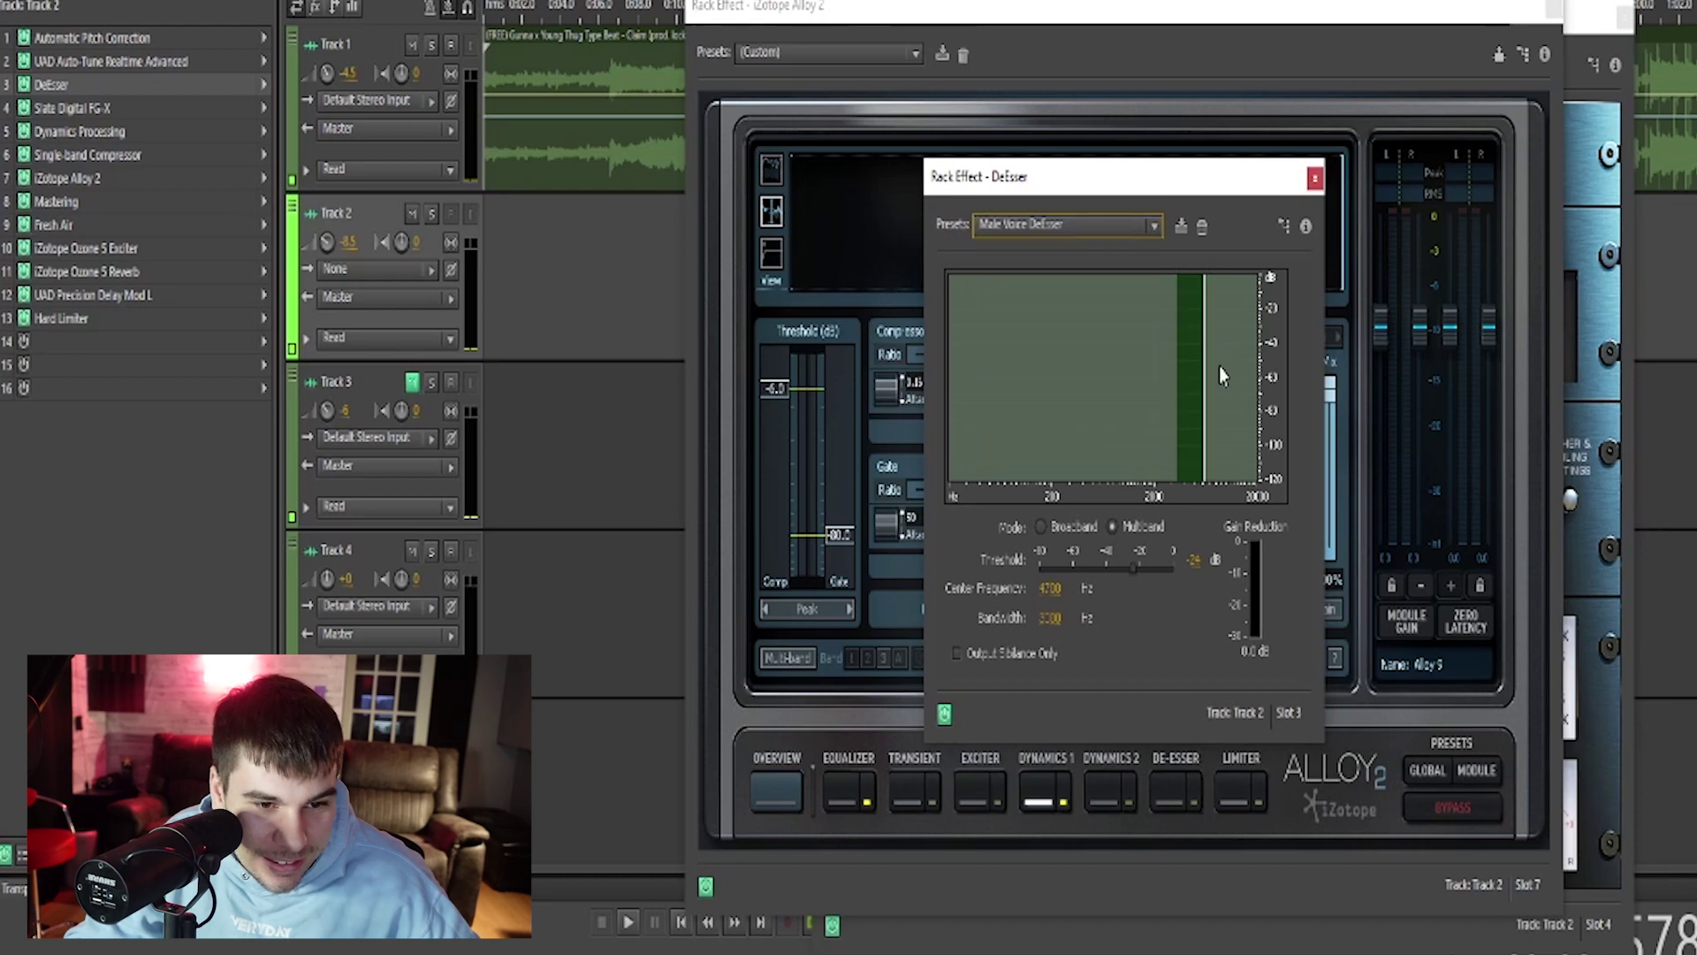
{"action": "left_click_drag", "start_coordinate": [1218, 366], "coordinate": [1255, 380]}
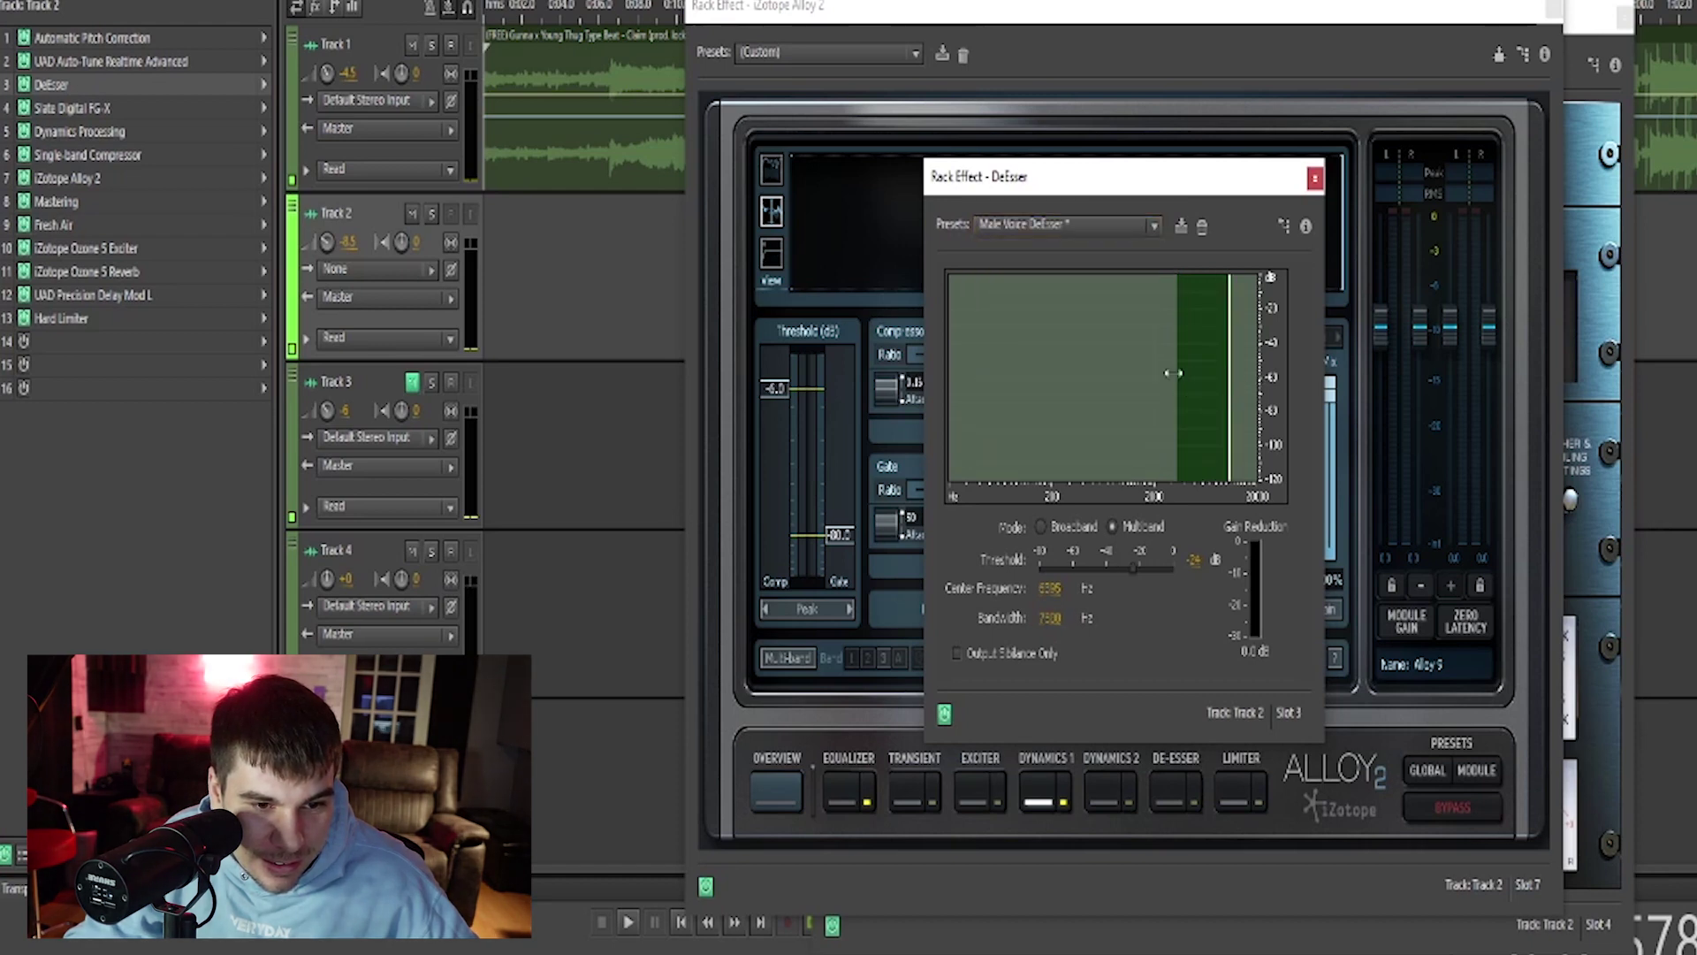
{"action": "mouse_move", "coordinate": [1175, 399]}
{"action": "left_mouse_down"}
{"action": "mouse_move", "coordinate": [1212, 399]}
{"action": "mouse_move", "coordinate": [1200, 406]}
{"action": "left_mouse_up"}
{"action": "left_click", "coordinate": [809, 795]}
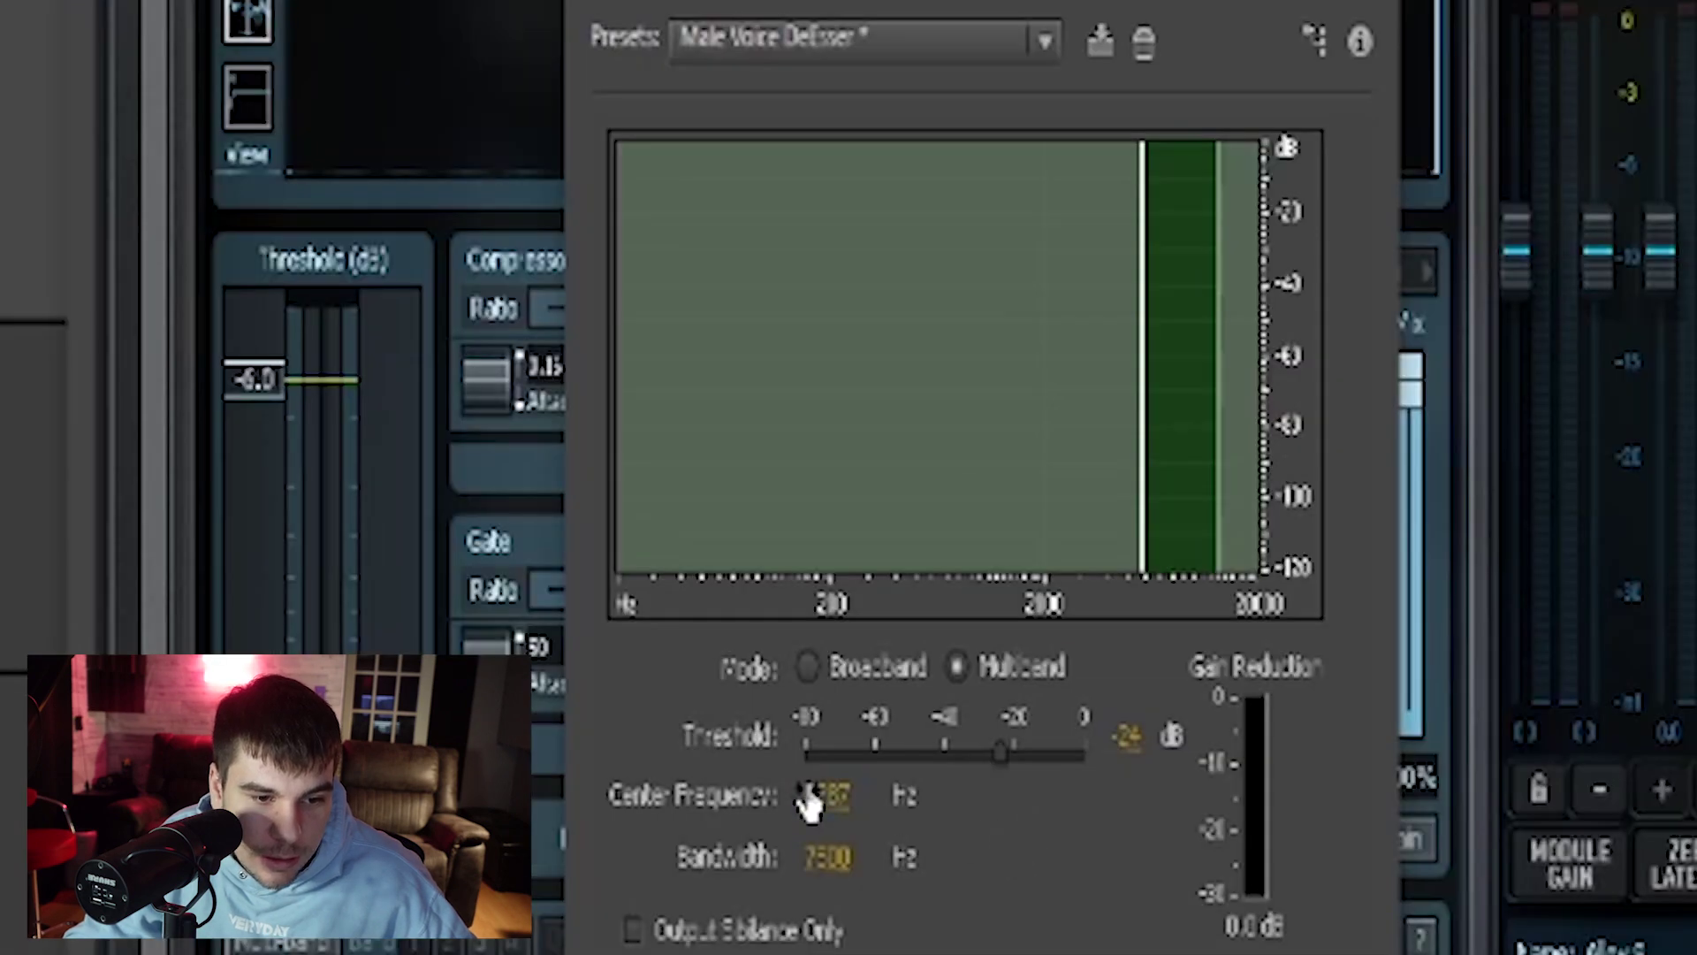
{"action": "type", "text": "12000"}
{"action": "key", "text": "Return"}
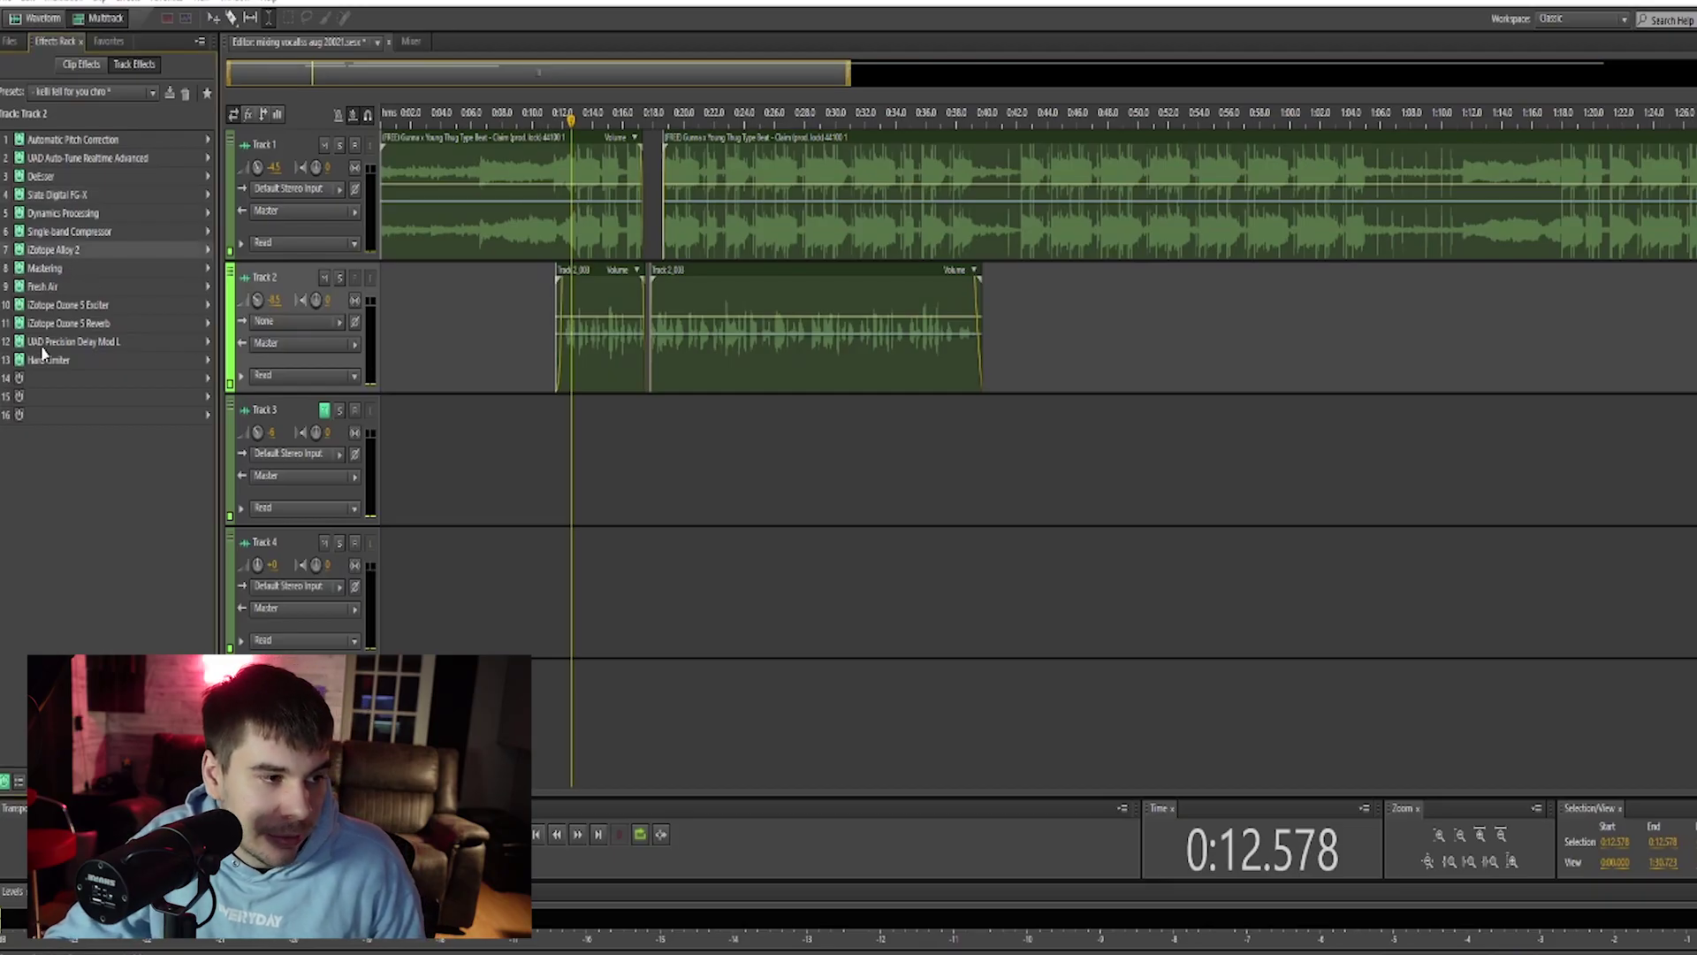
{"action": "double_click", "coordinate": [55, 271]}
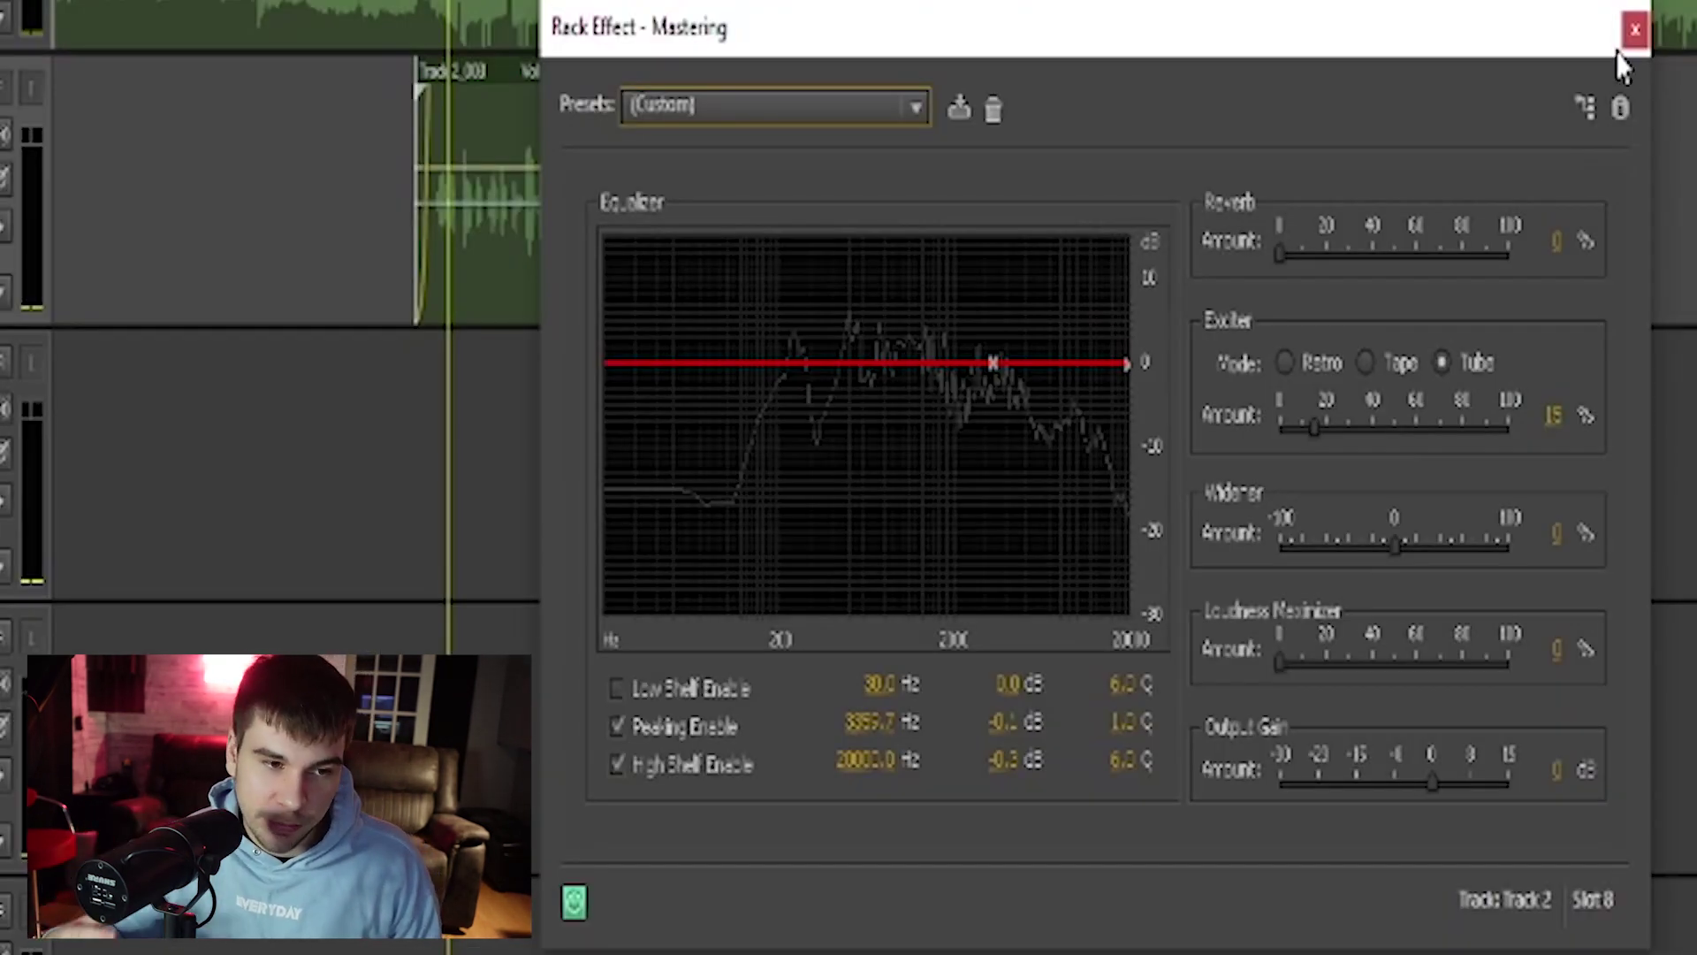
{"action": "left_click", "coordinate": [1635, 30]}
{"action": "double_click", "coordinate": [71, 286]}
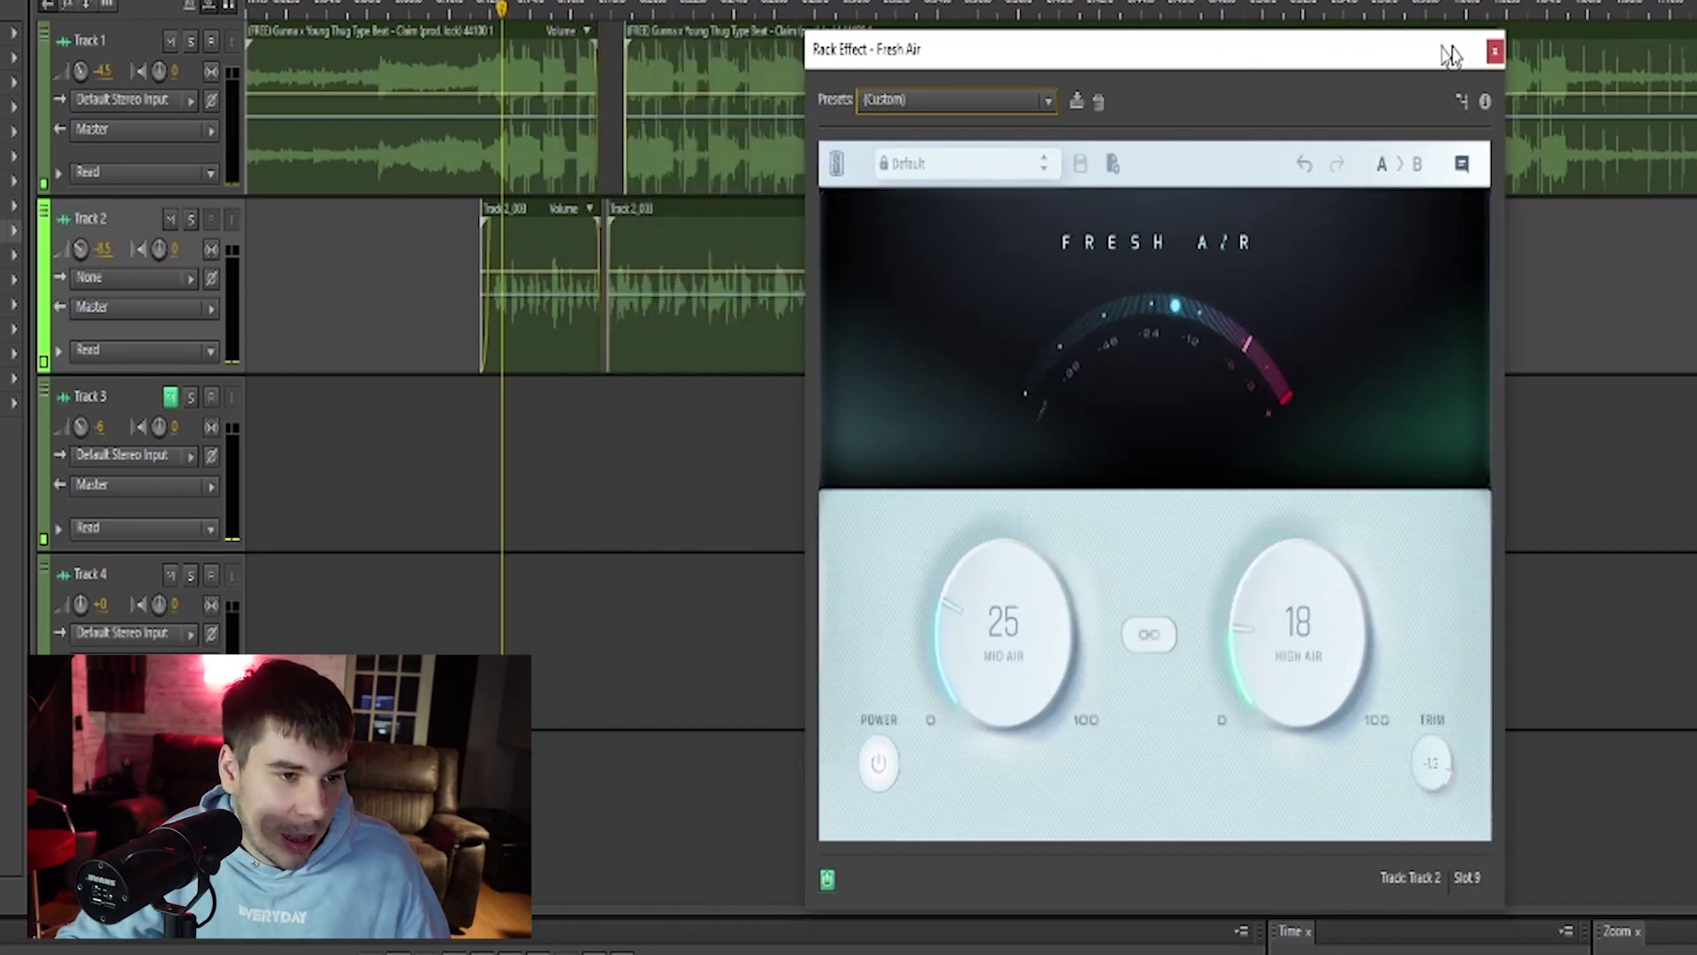
Play the vocal from further into the song, trying Mid Air at 100, then about 23.
{"action": "left_click_drag", "start_coordinate": [1451, 55], "coordinate": [1696, 39]}
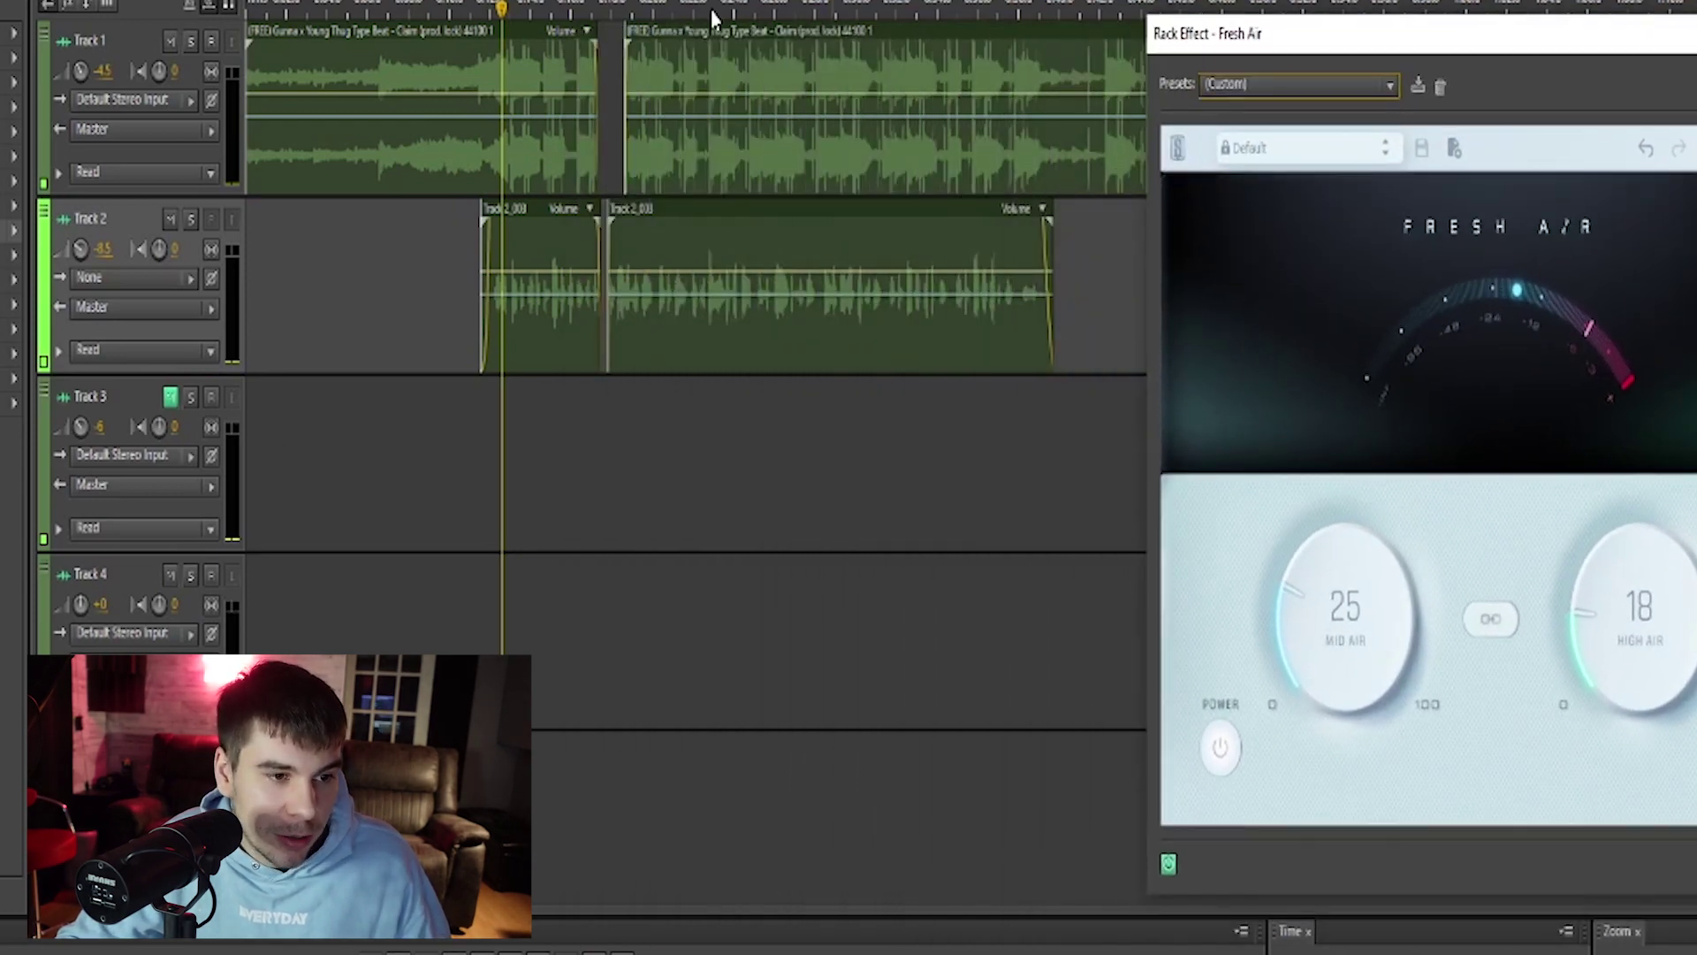
{"action": "left_click", "coordinate": [627, 12]}
{"action": "key", "text": "space"}
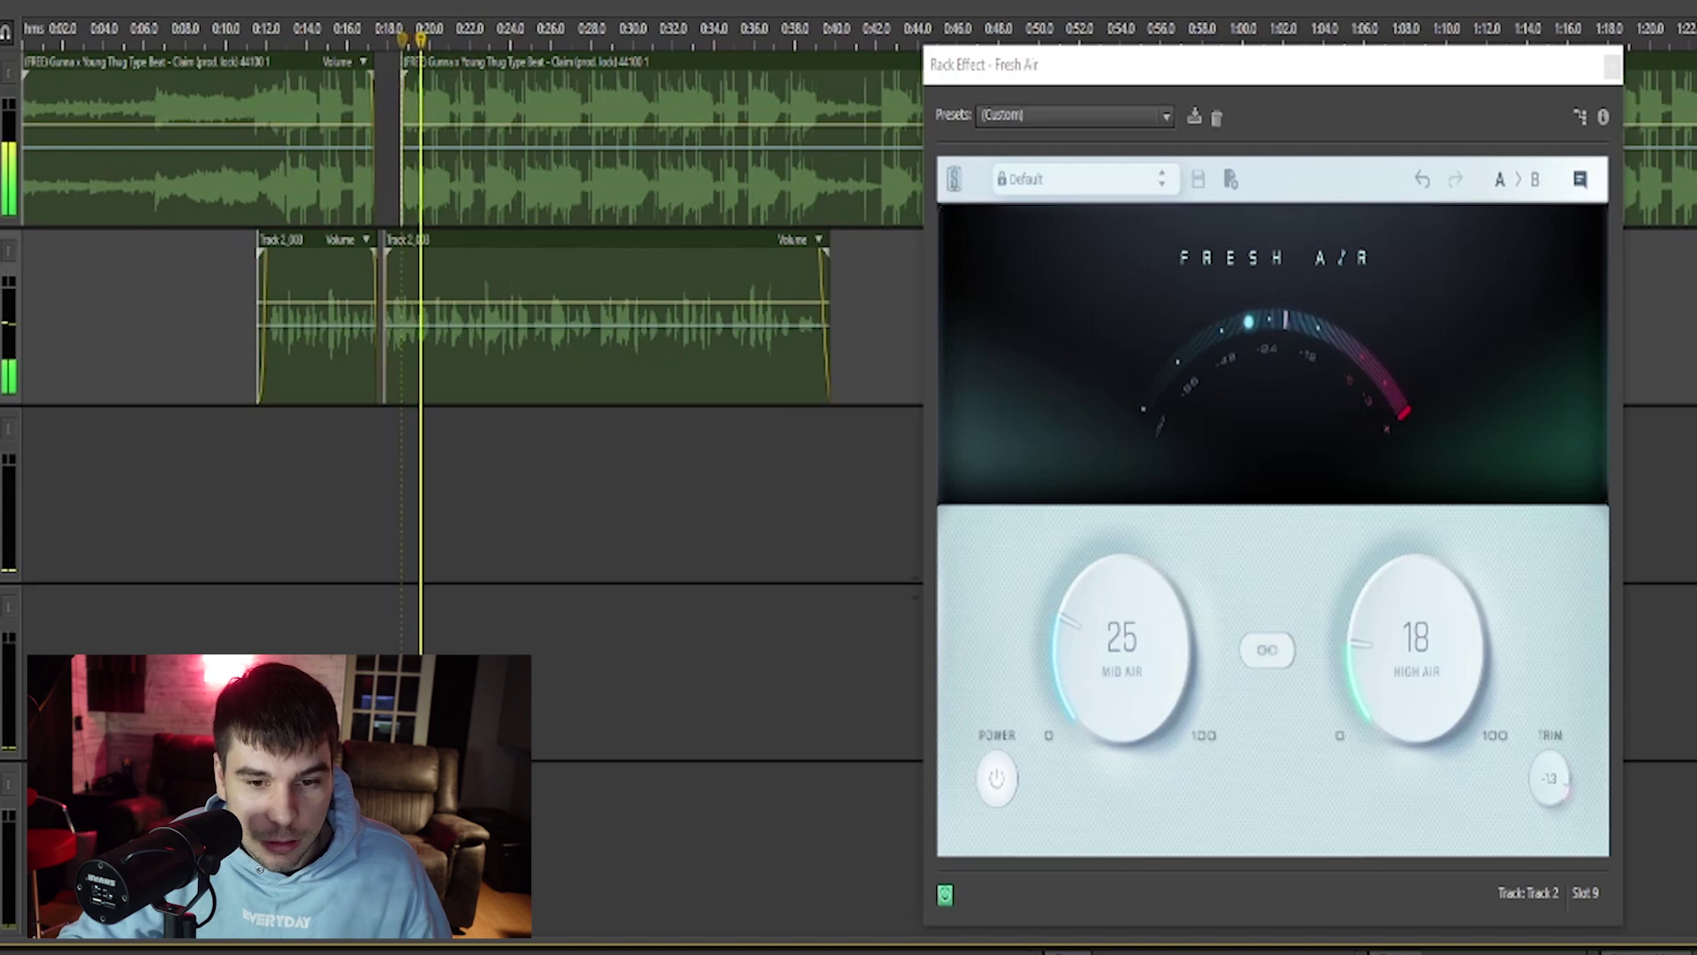
{"action": "left_click_drag", "start_coordinate": [1115, 707], "coordinate": [1116, 574]}
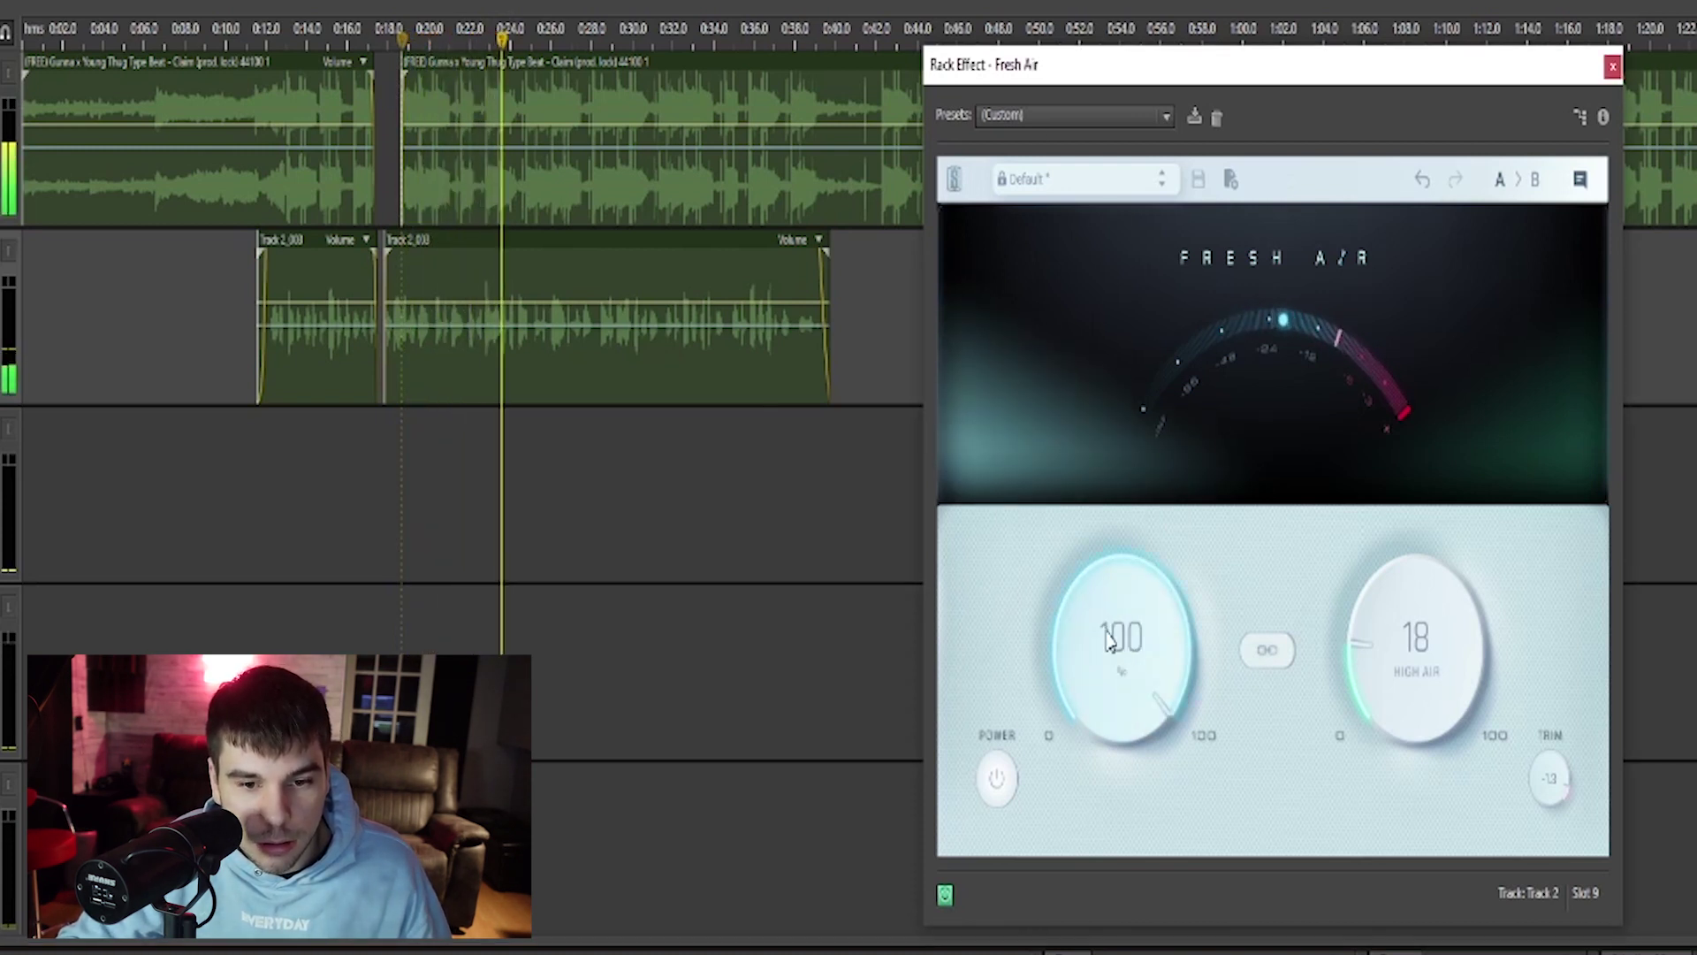
{"action": "left_click_drag", "start_coordinate": [1098, 625], "coordinate": [1090, 939]}
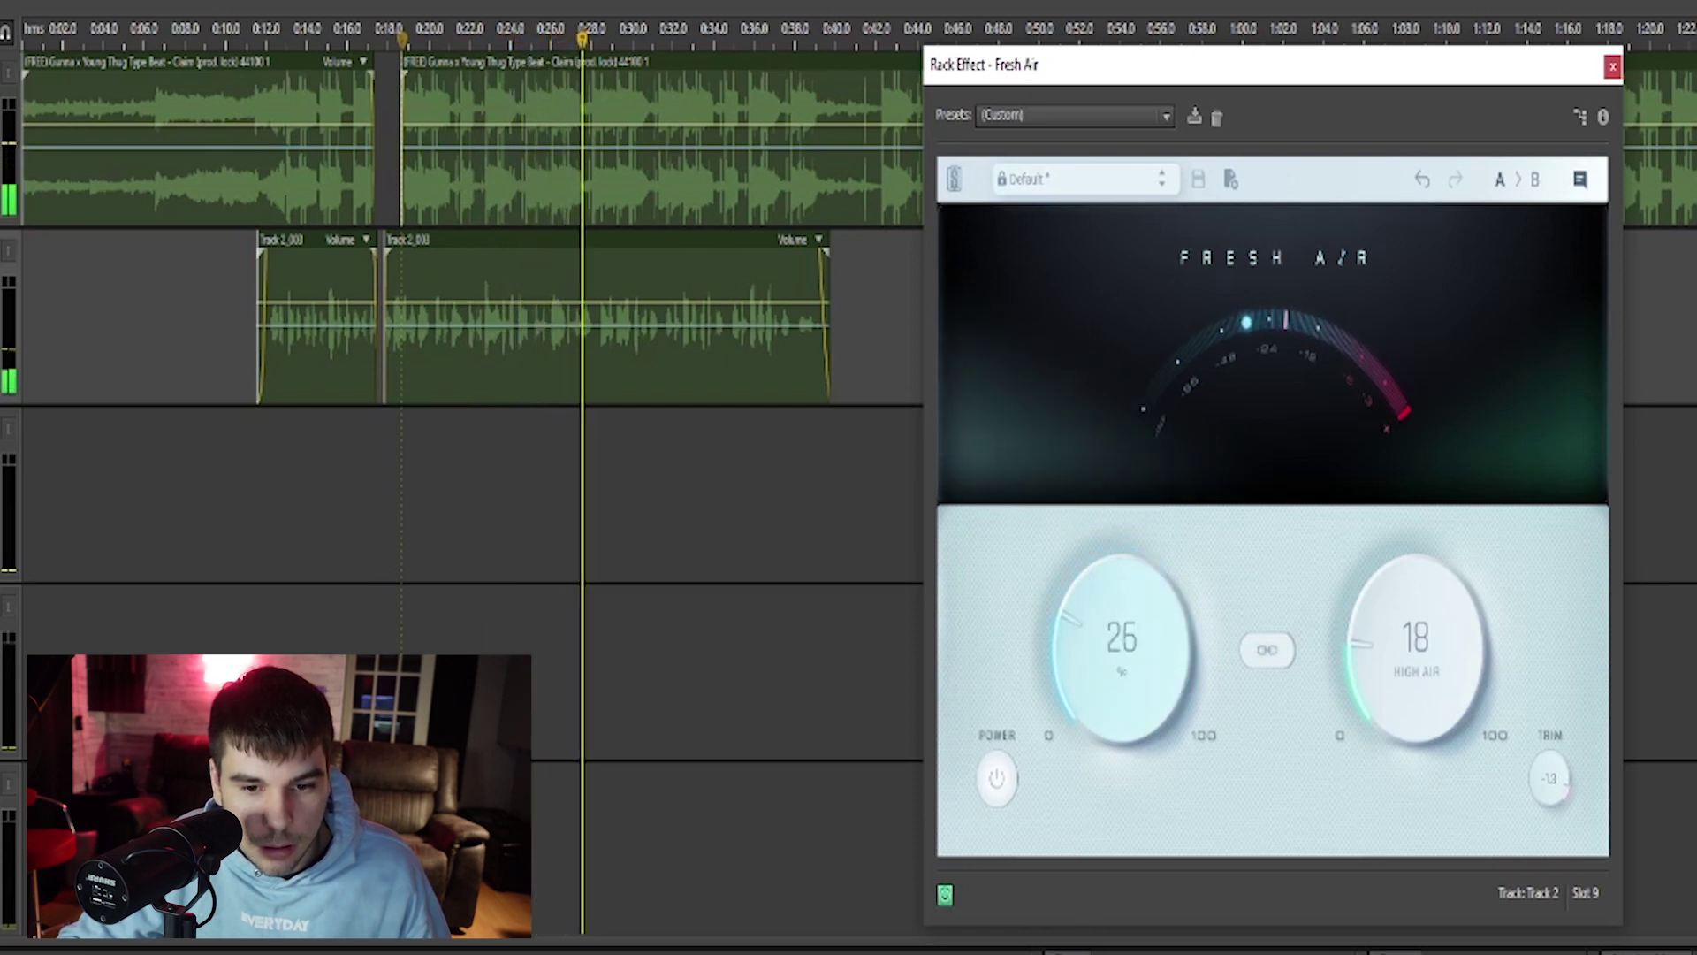
Bring Fresh Air's High Air from 100 down to 18, stop playback and close the effect.
{"action": "left_click_drag", "start_coordinate": [1409, 625], "coordinate": [1476, 44]}
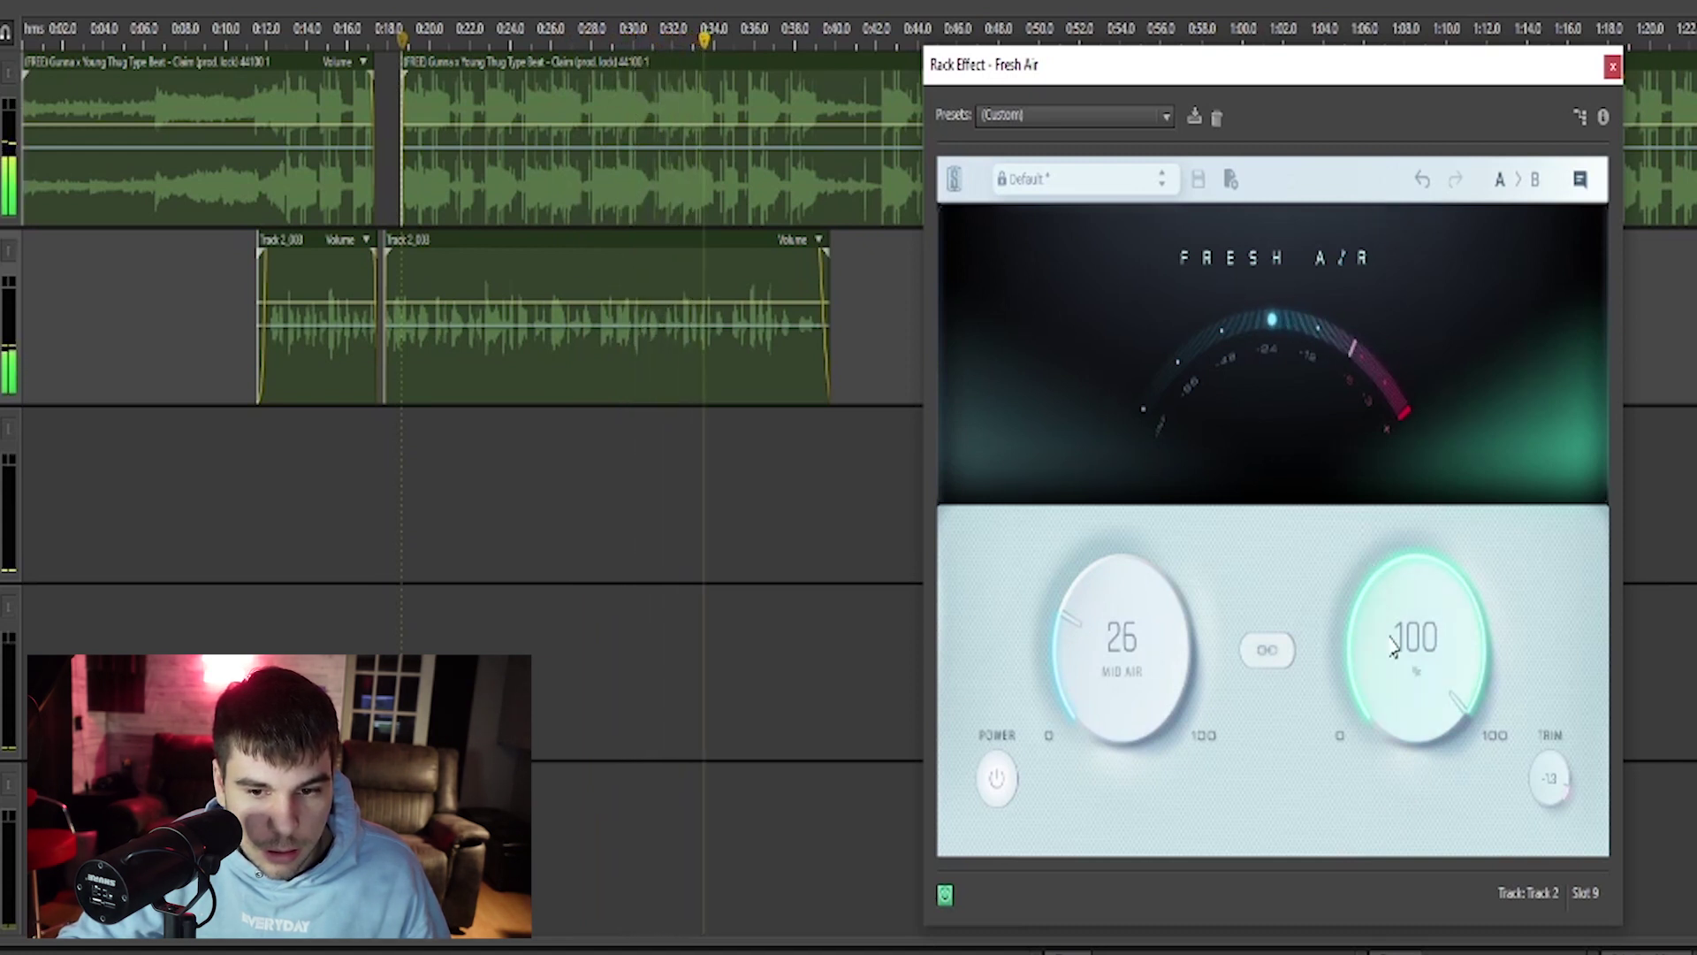
{"action": "left_click_drag", "start_coordinate": [1395, 624], "coordinate": [1401, 948]}
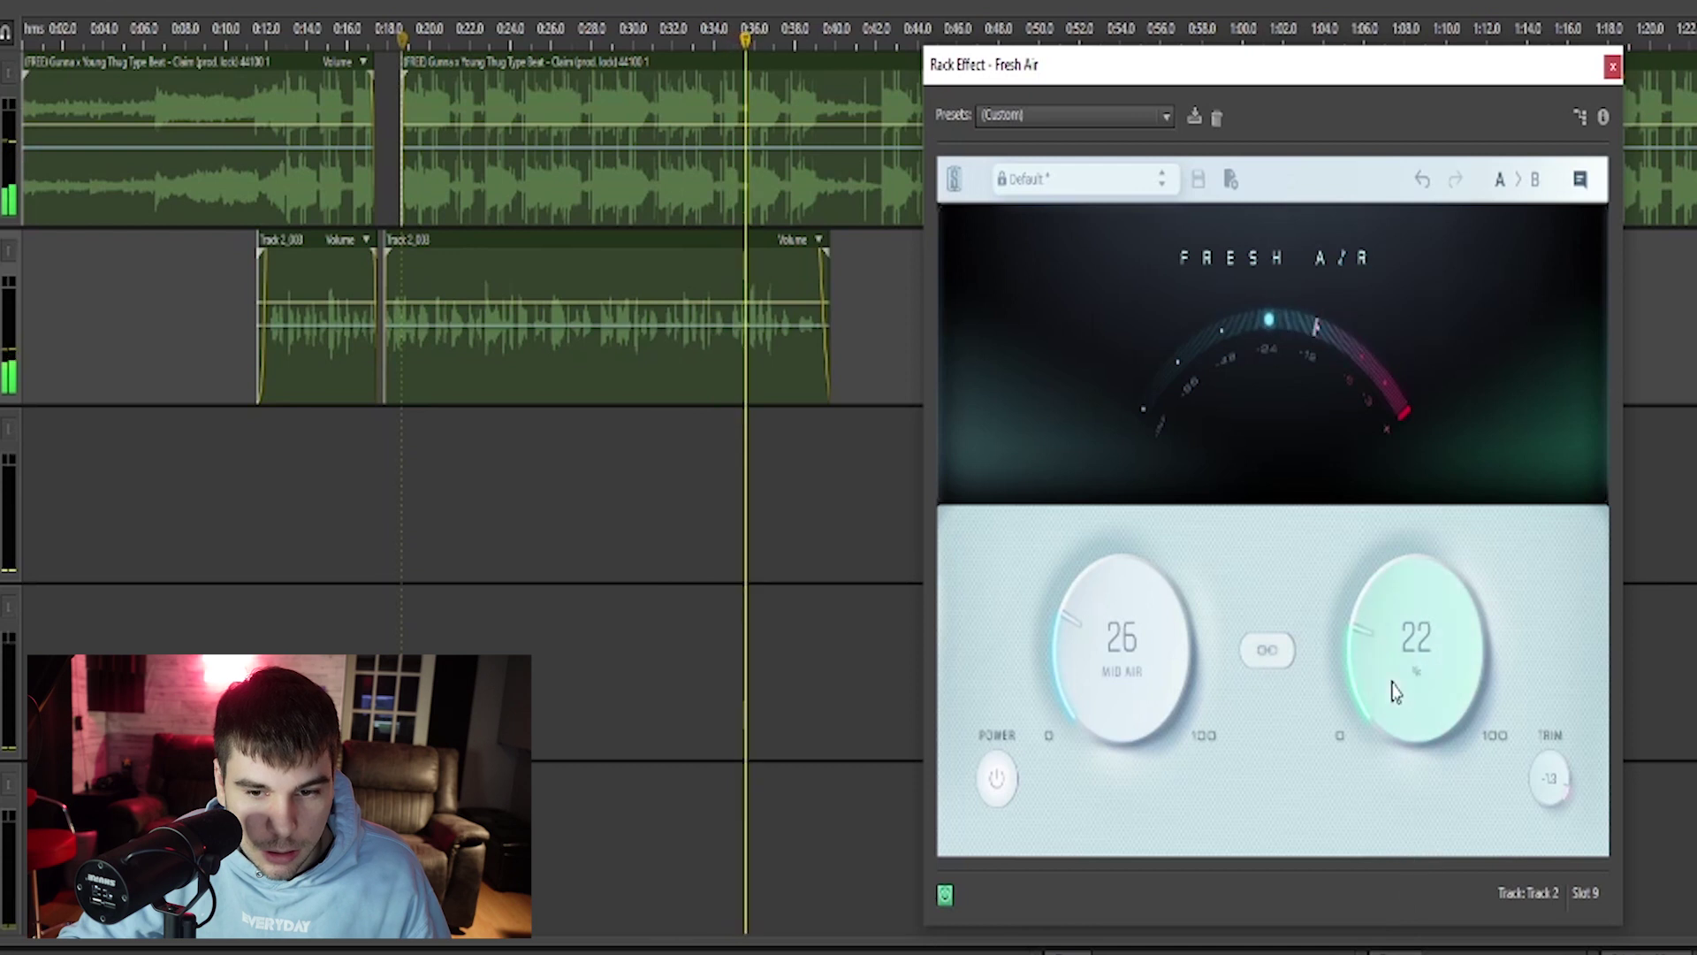
{"action": "left_click_drag", "start_coordinate": [1390, 689], "coordinate": [1391, 708]}
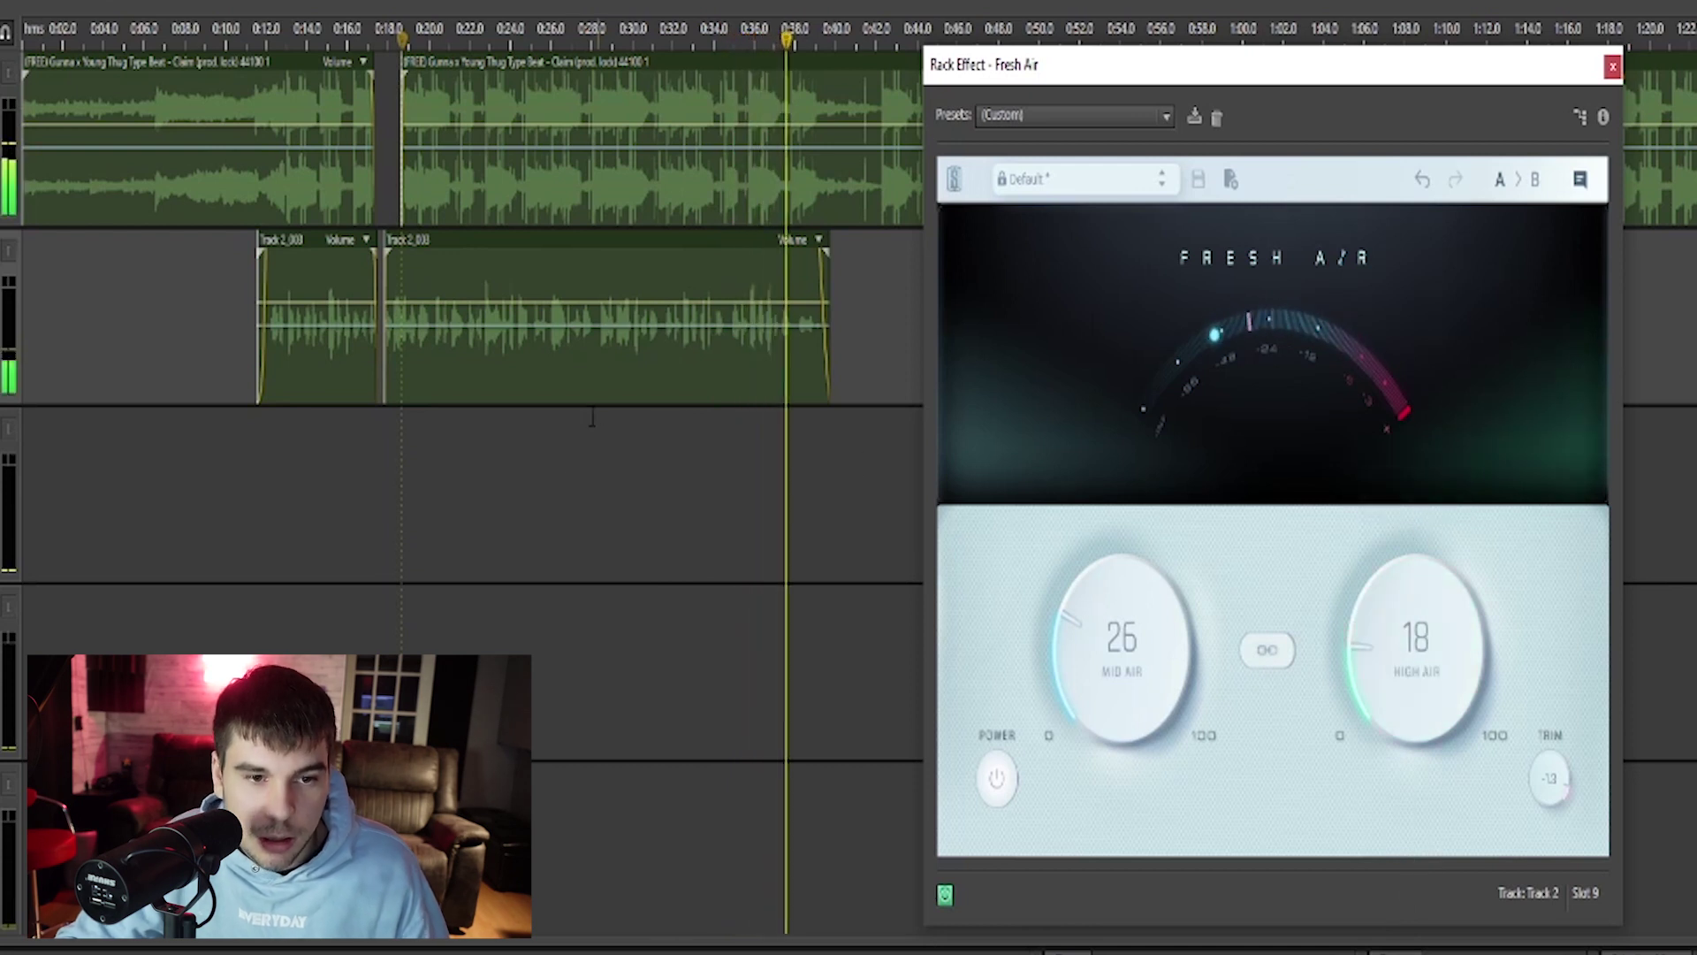
{"action": "left_click", "coordinate": [87, 296]}
{"action": "key", "text": "space"}
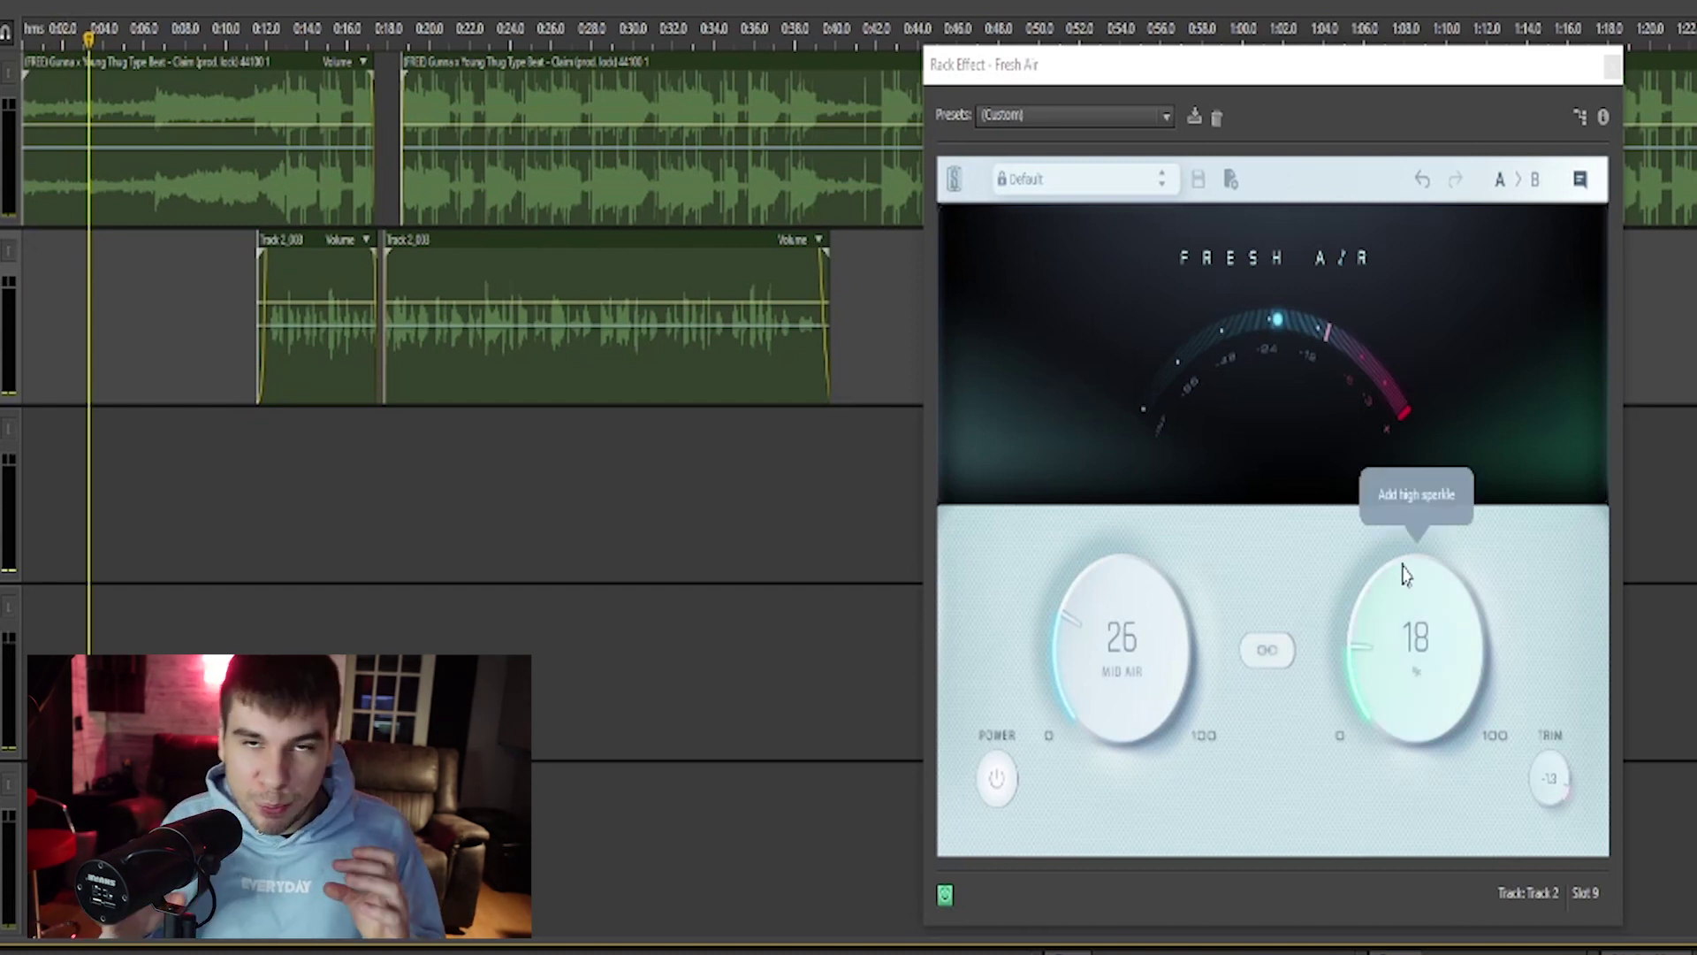
{"action": "left_click", "coordinate": [1613, 67]}
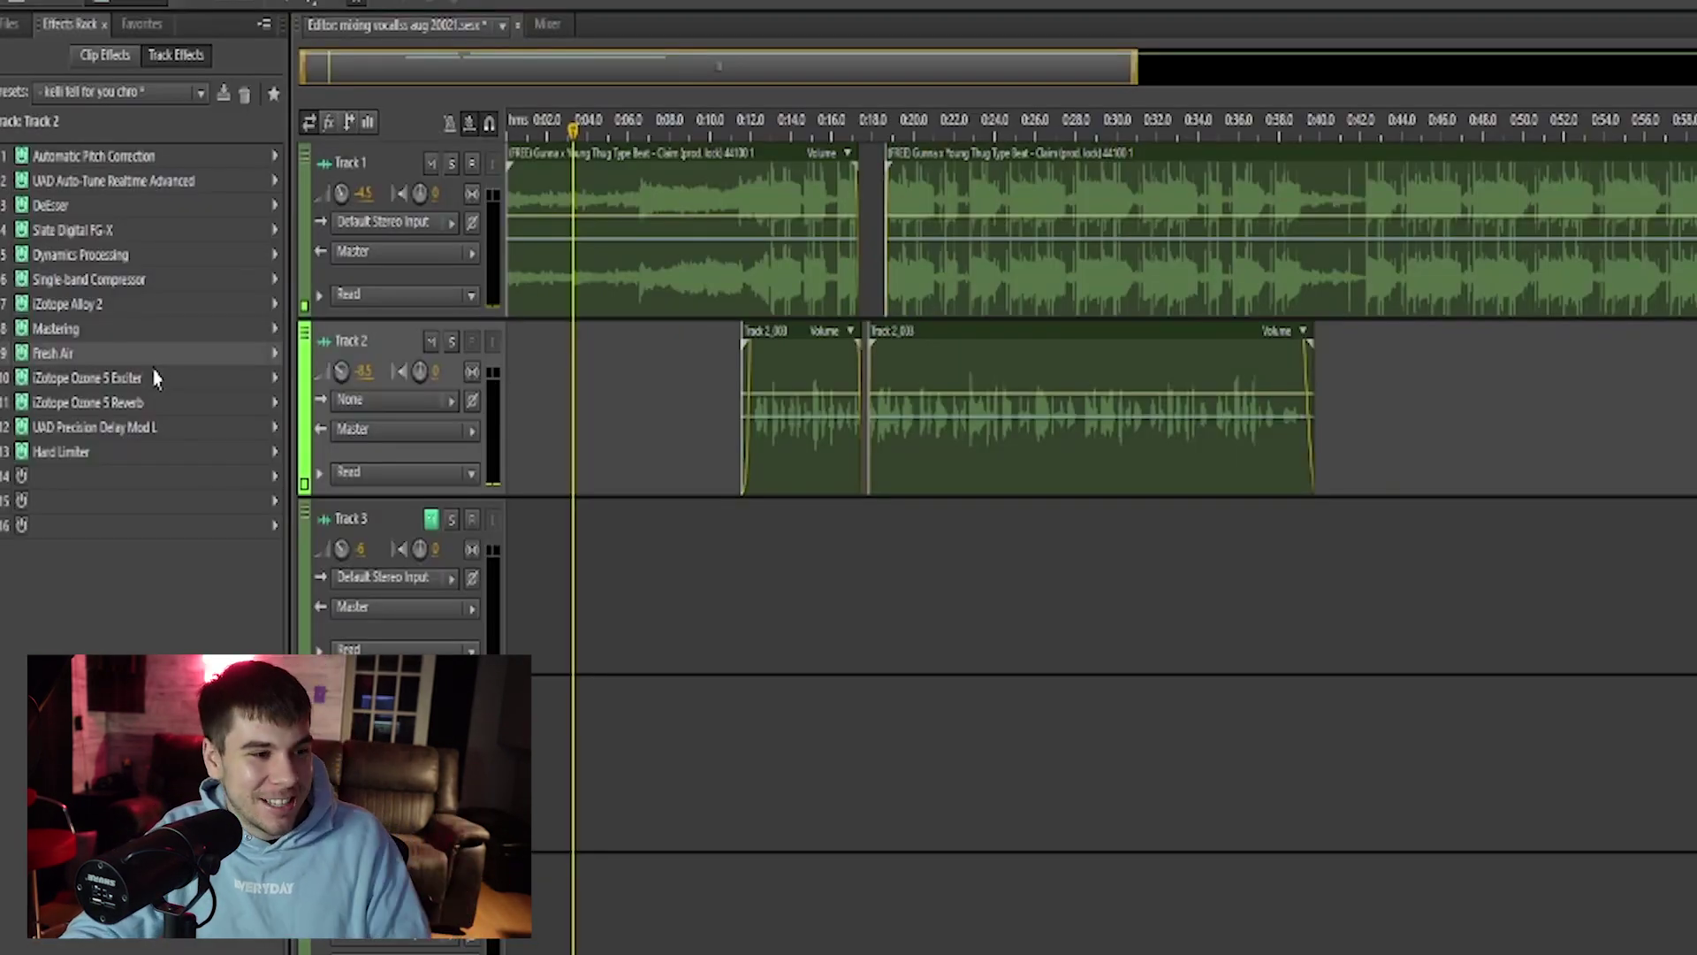
Open the Ozone 5 Exciter and audition bands 1 and 2 raised to 15.0 during playback.
{"action": "double_click", "coordinate": [159, 378]}
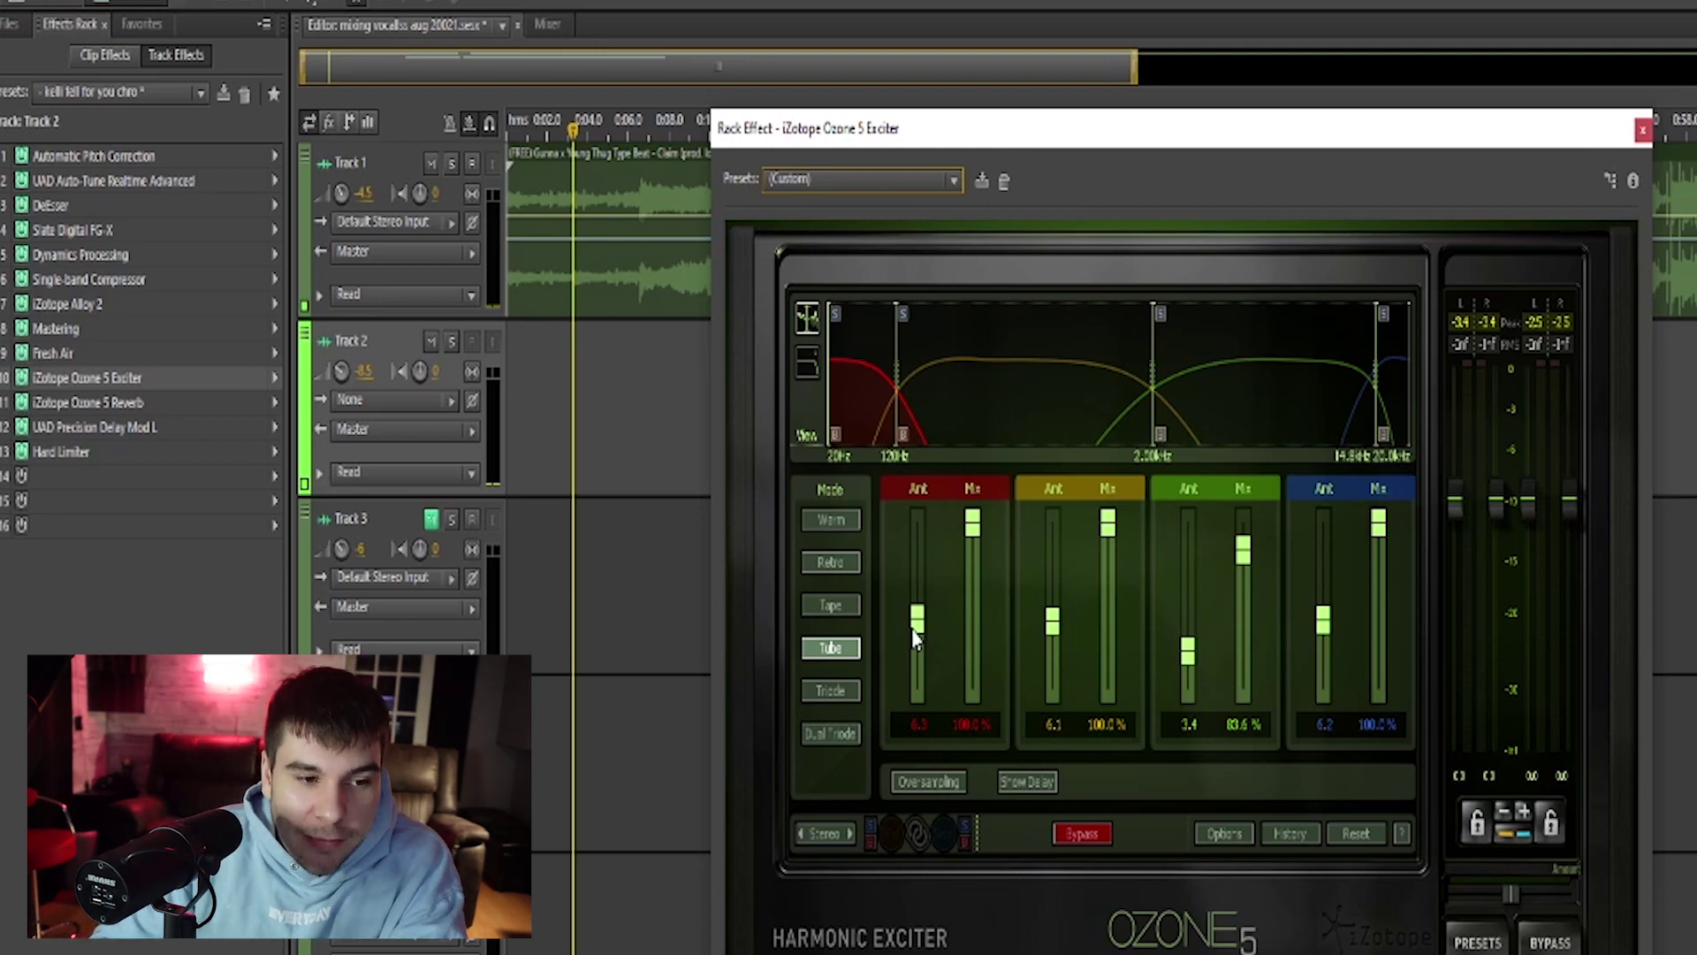
{"action": "left_click_drag", "start_coordinate": [1314, 125], "coordinate": [1616, 79]}
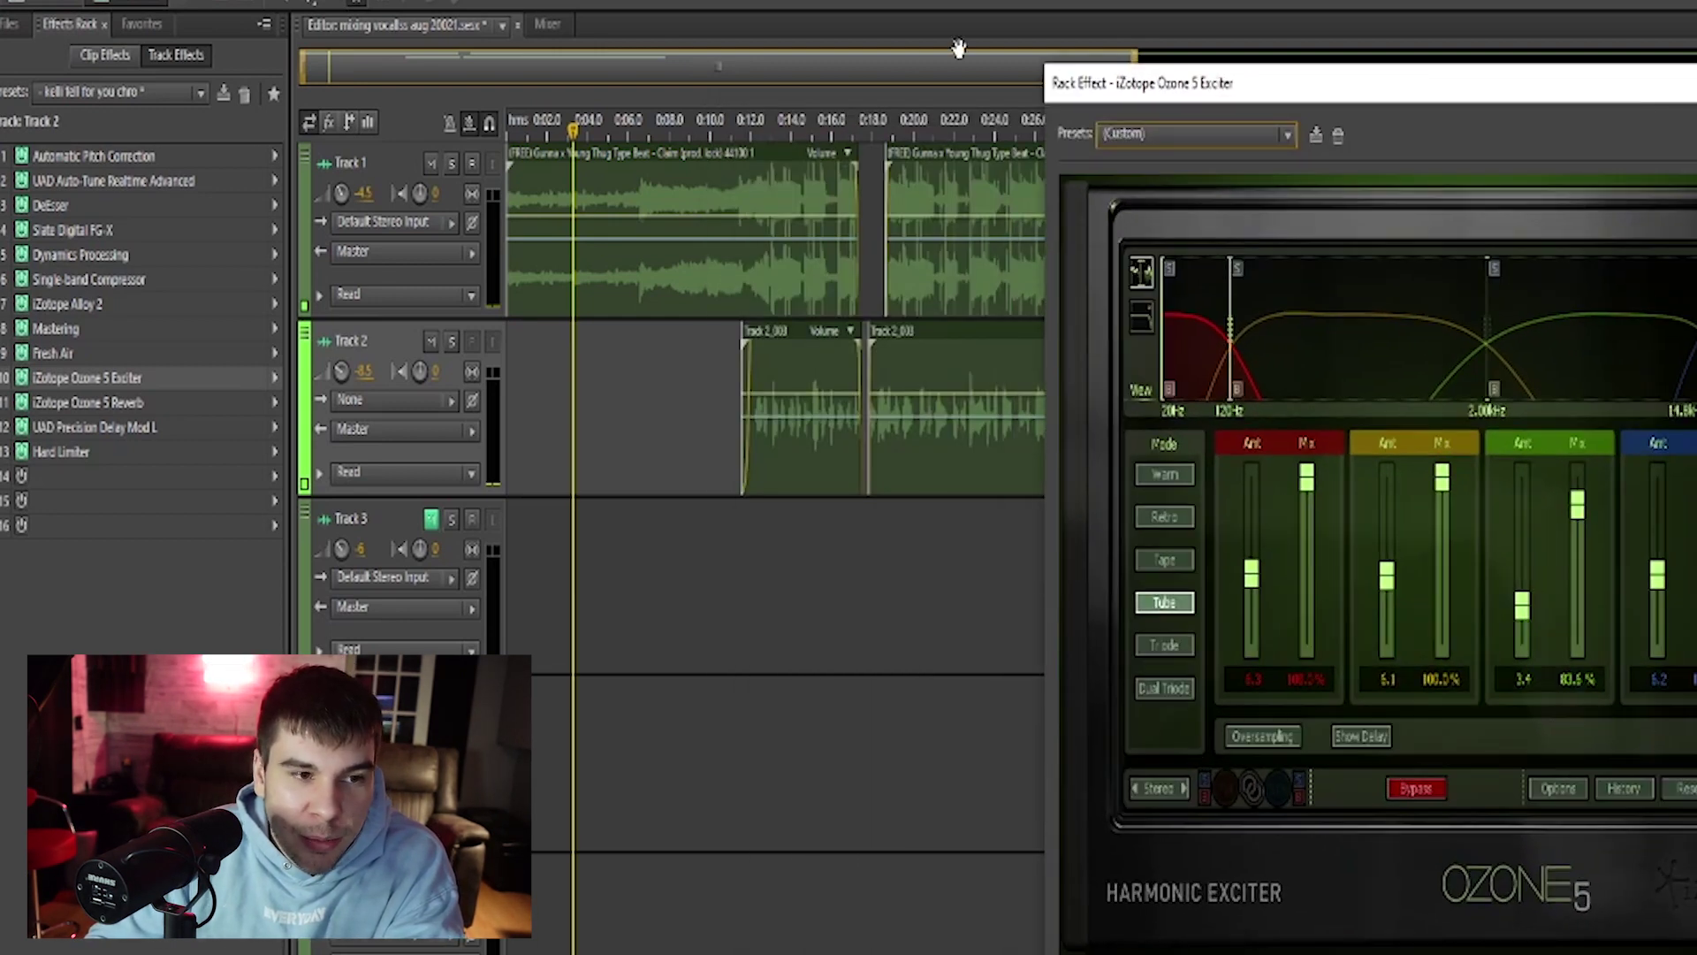
{"action": "left_click", "coordinate": [886, 128]}
{"action": "key", "text": "space"}
{"action": "left_click_drag", "start_coordinate": [1252, 575], "coordinate": [1247, 327]}
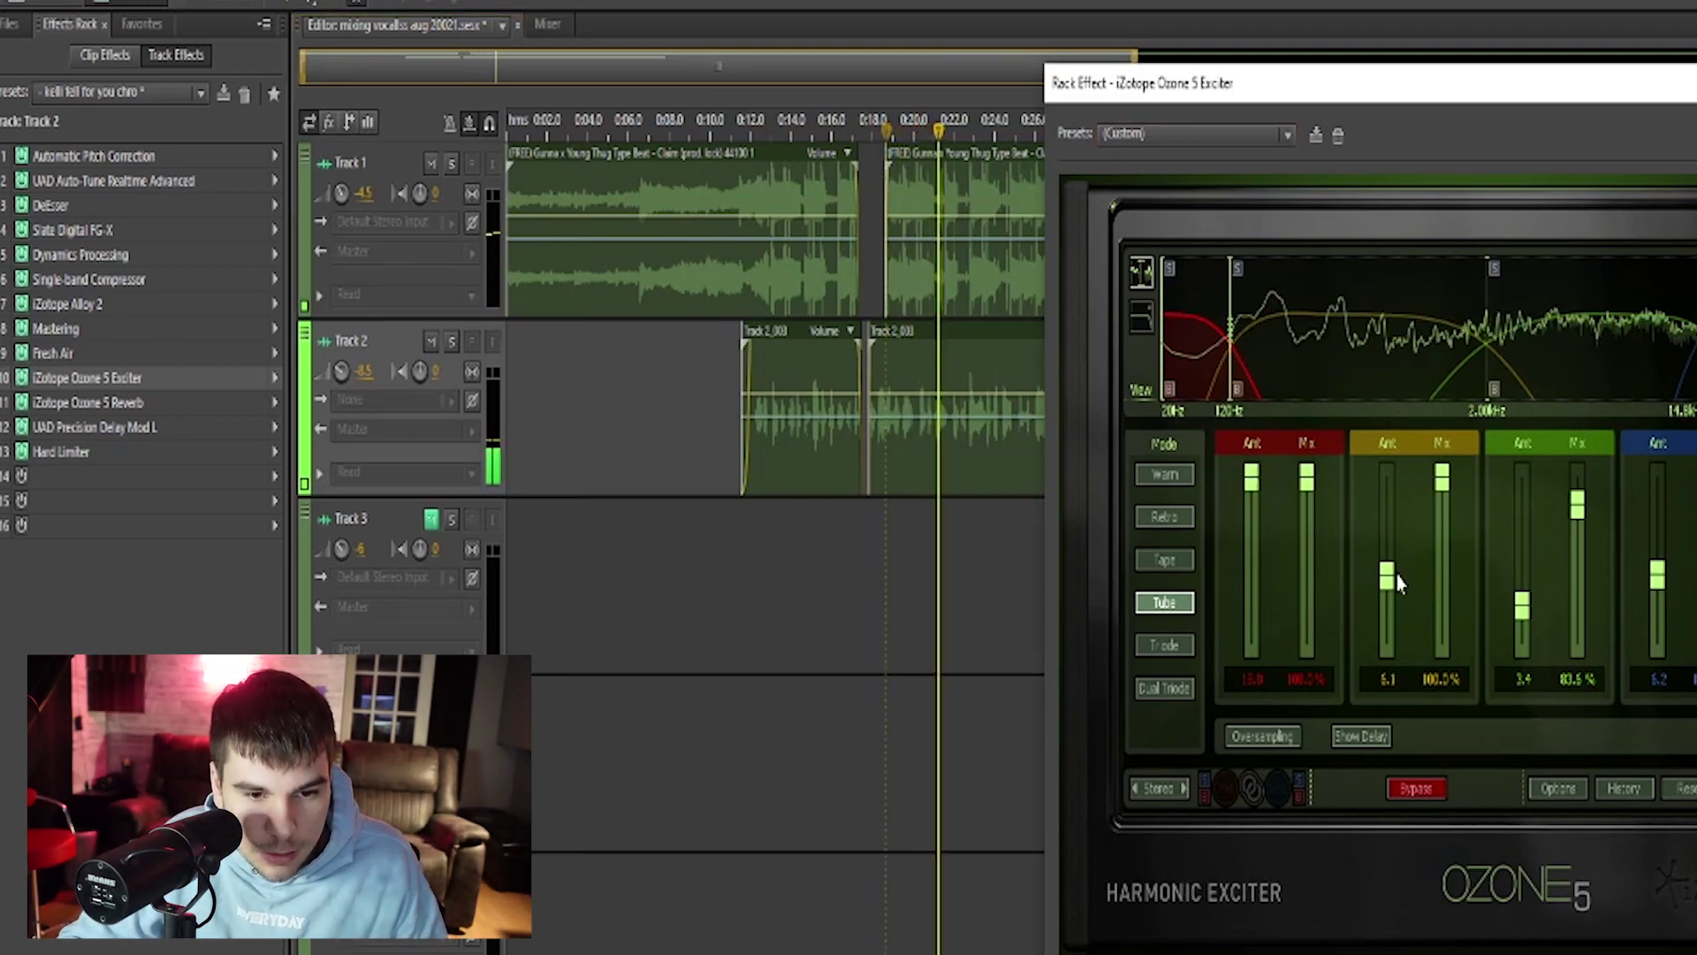
{"action": "left_click_drag", "start_coordinate": [1388, 579], "coordinate": [1392, 363]}
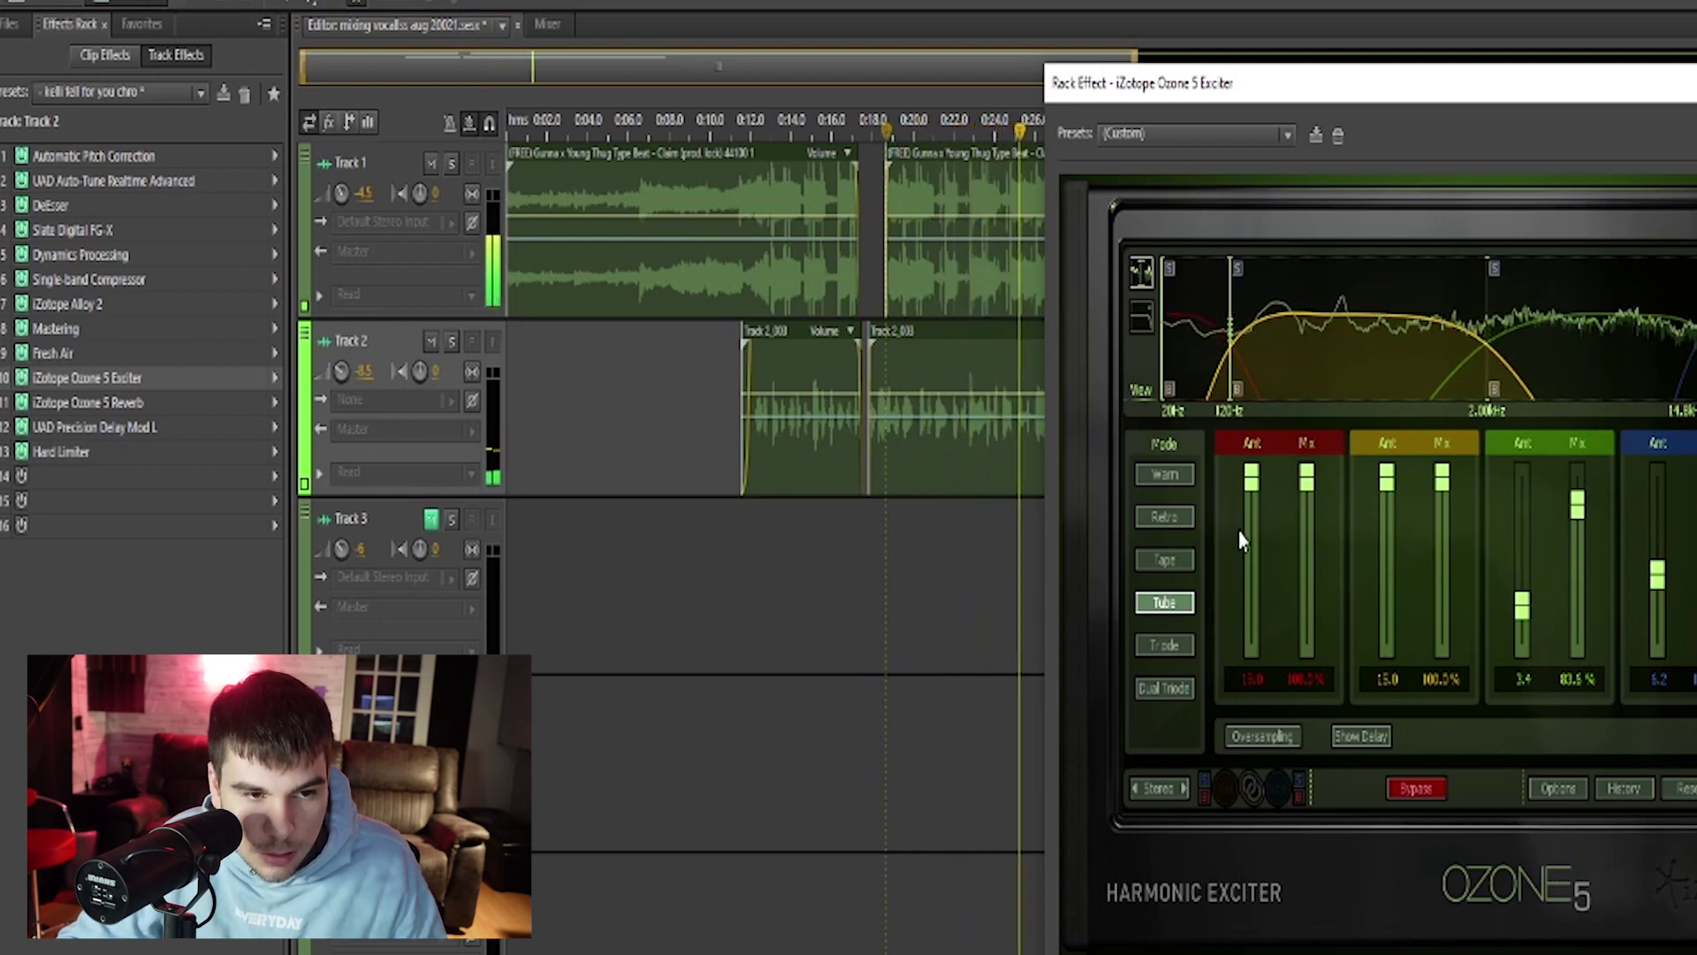
{"action": "key", "text": "space"}
Set Exciter band 1 amount to 6.3 and band 2 to 6, close it, then open Ozone 5 Reverb.
{"action": "left_click_drag", "start_coordinate": [1250, 480], "coordinate": [1250, 550]}
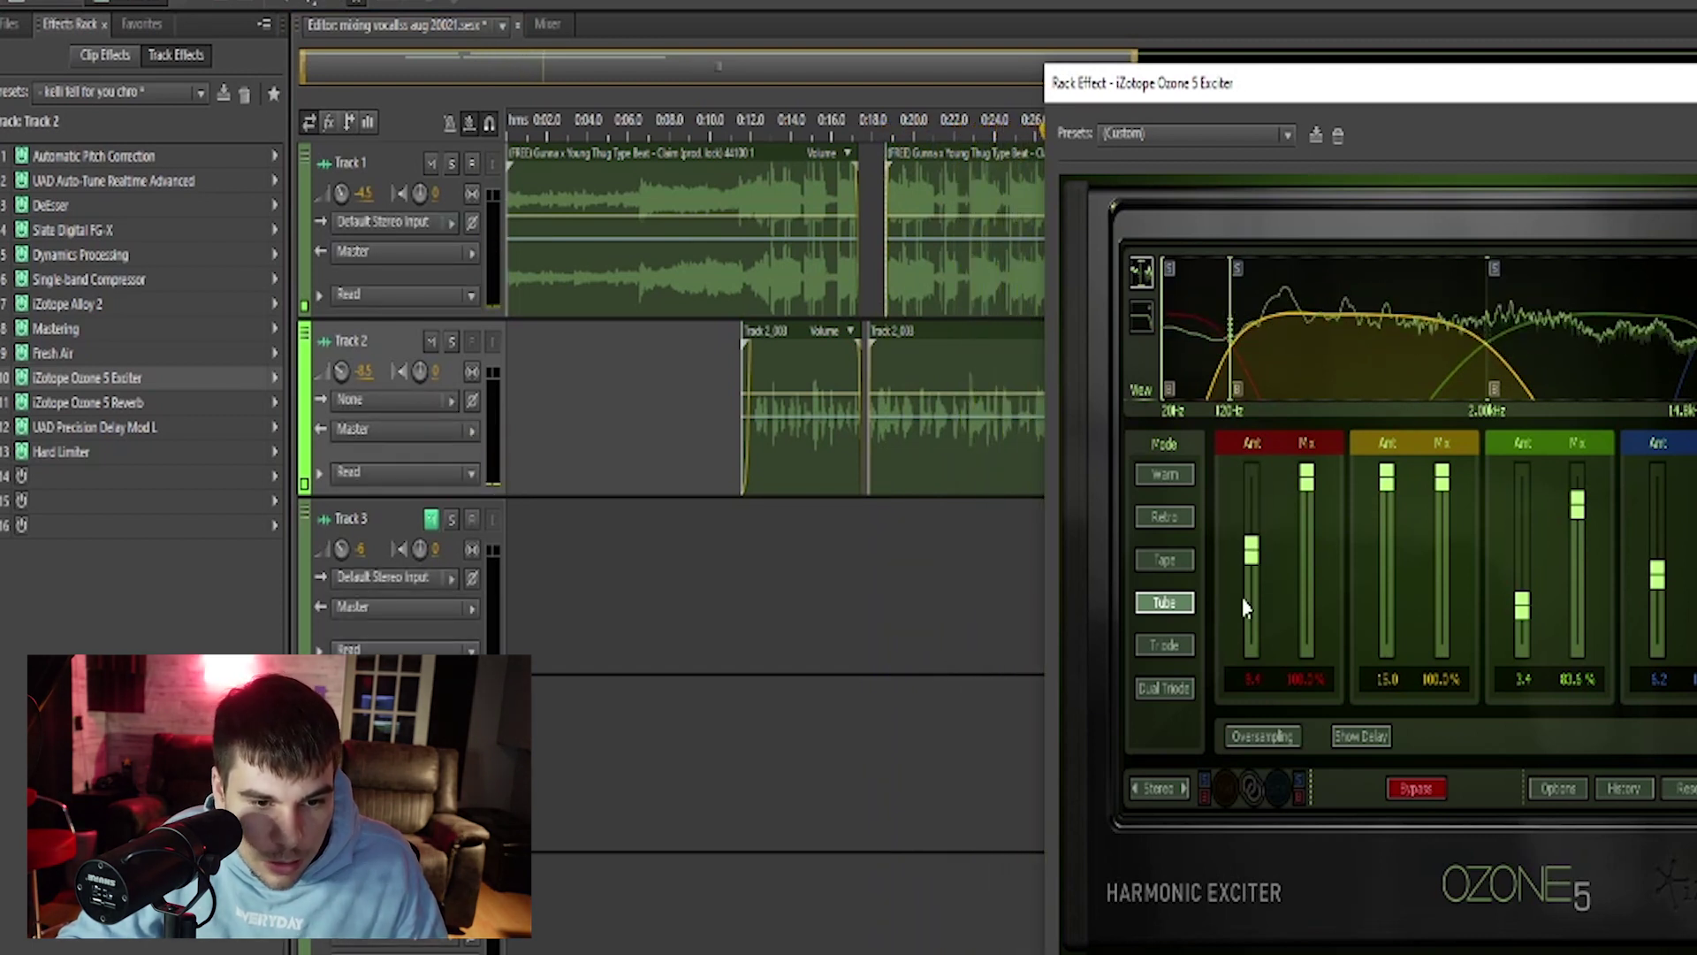
{"action": "left_click", "coordinate": [1250, 678]}
{"action": "type", "text": "6.3"}
{"action": "left_click_drag", "start_coordinate": [1363, 680], "coordinate": [1390, 697]}
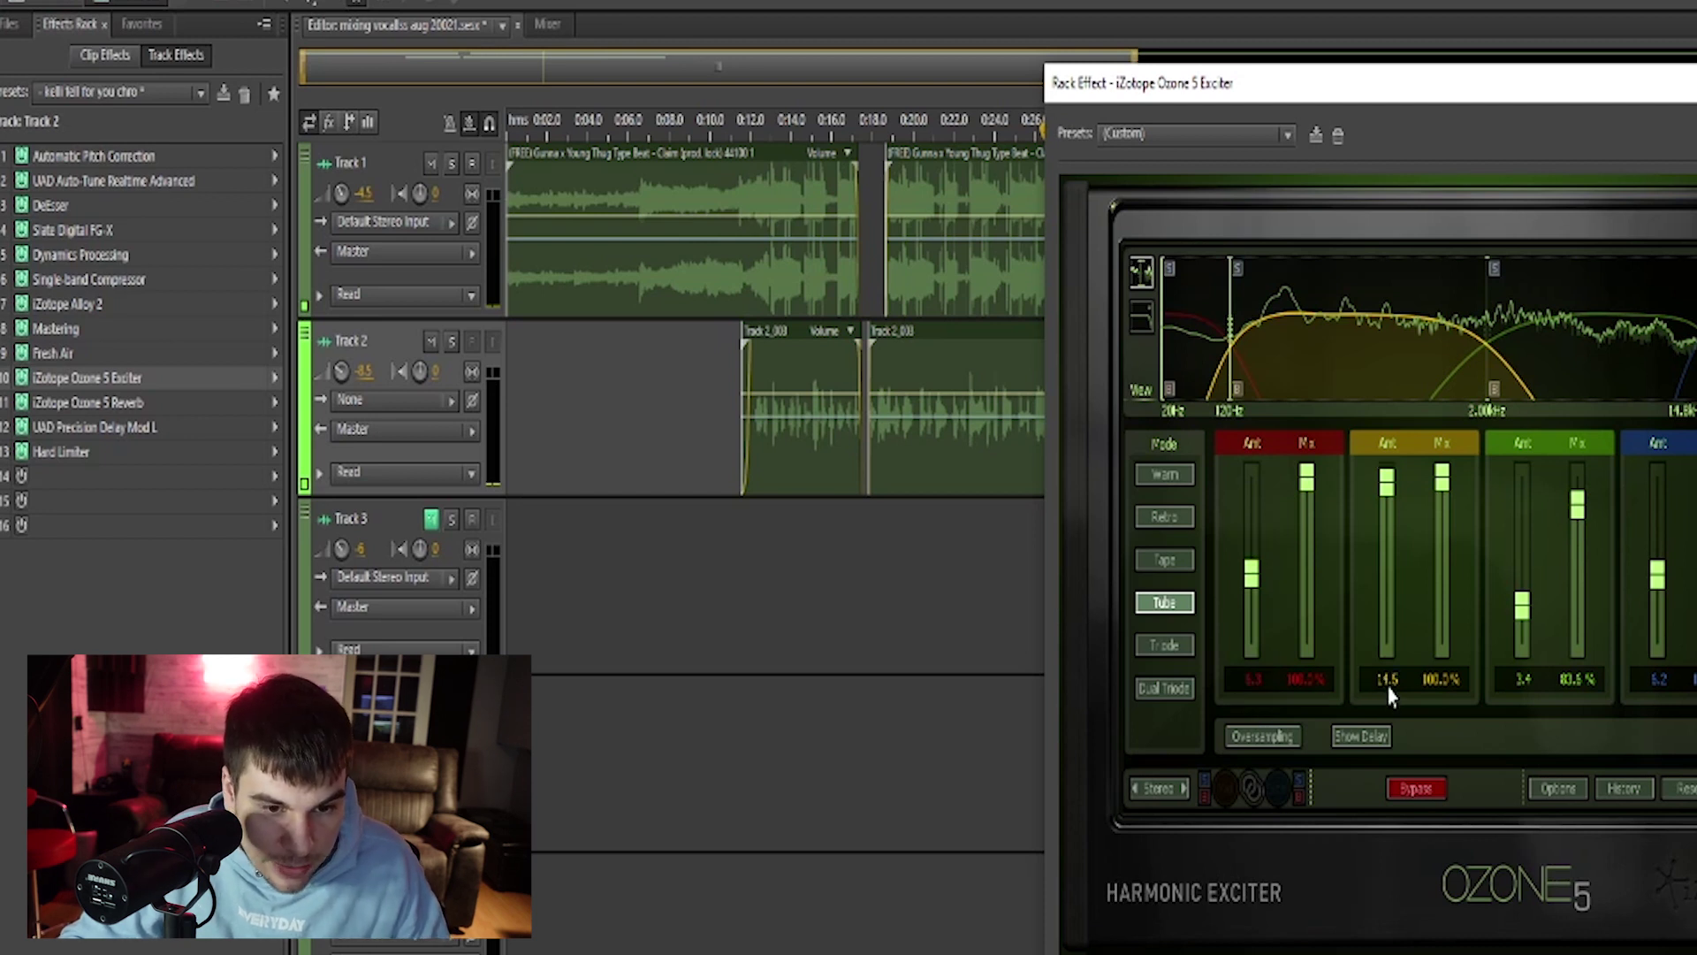
{"action": "left_click", "coordinate": [1387, 678]}
{"action": "type", "text": "6.1"}
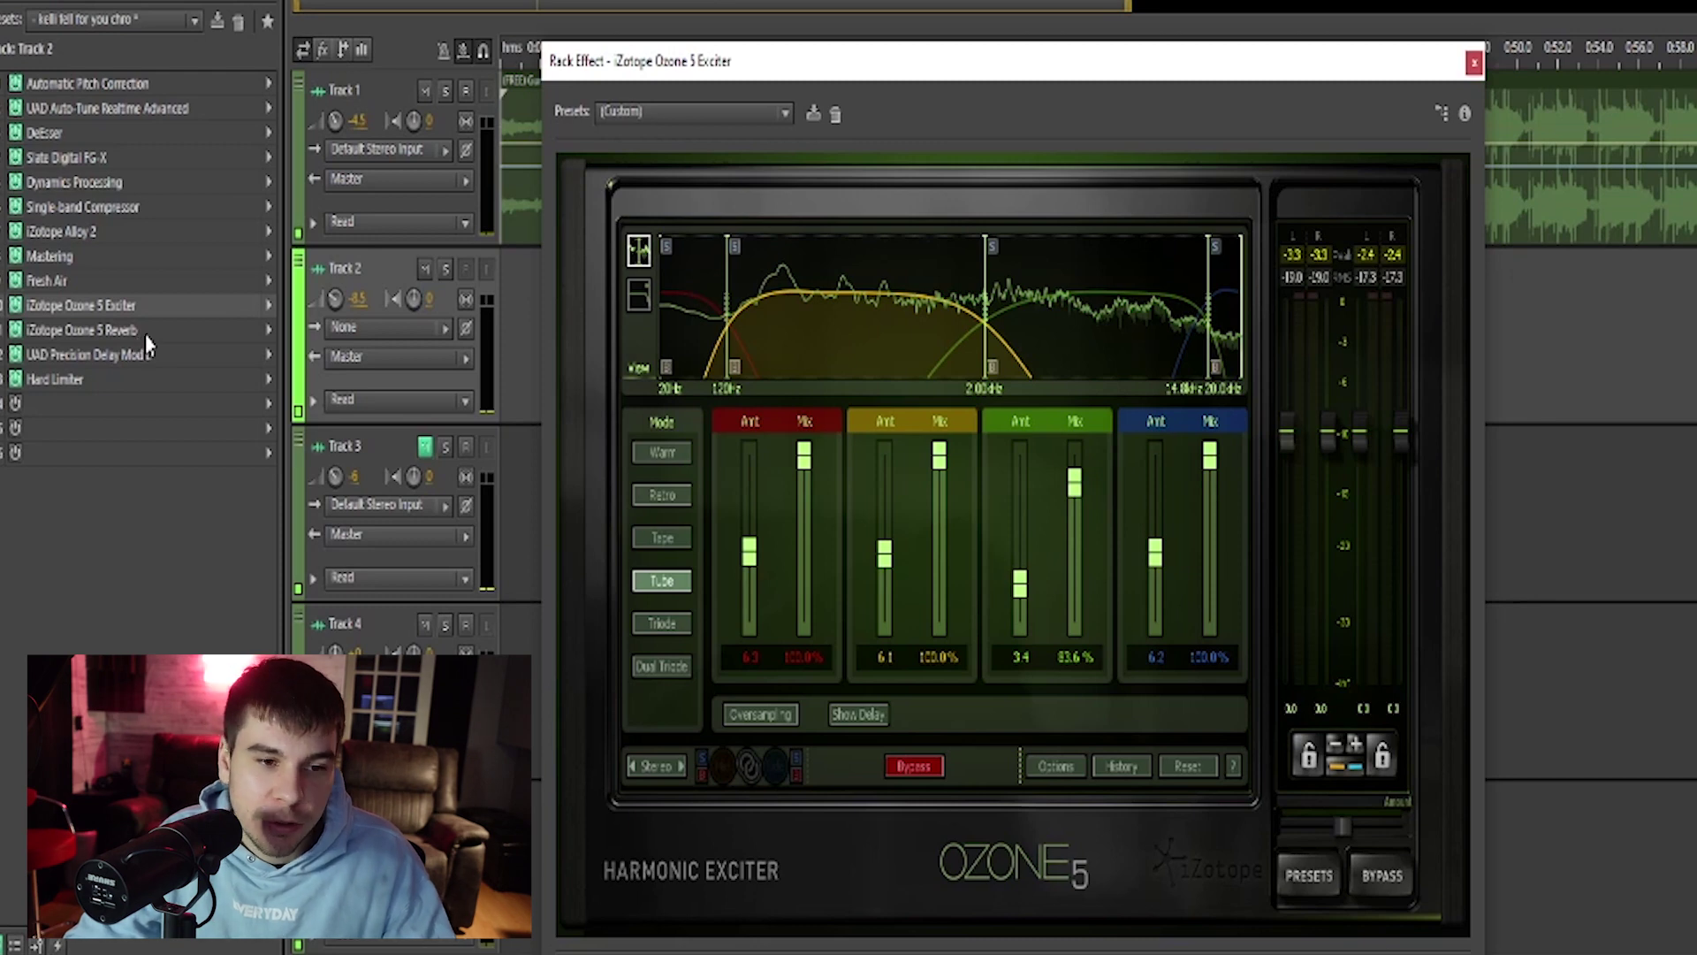
{"action": "left_click", "coordinate": [73, 340]}
{"action": "double_click", "coordinate": [72, 334]}
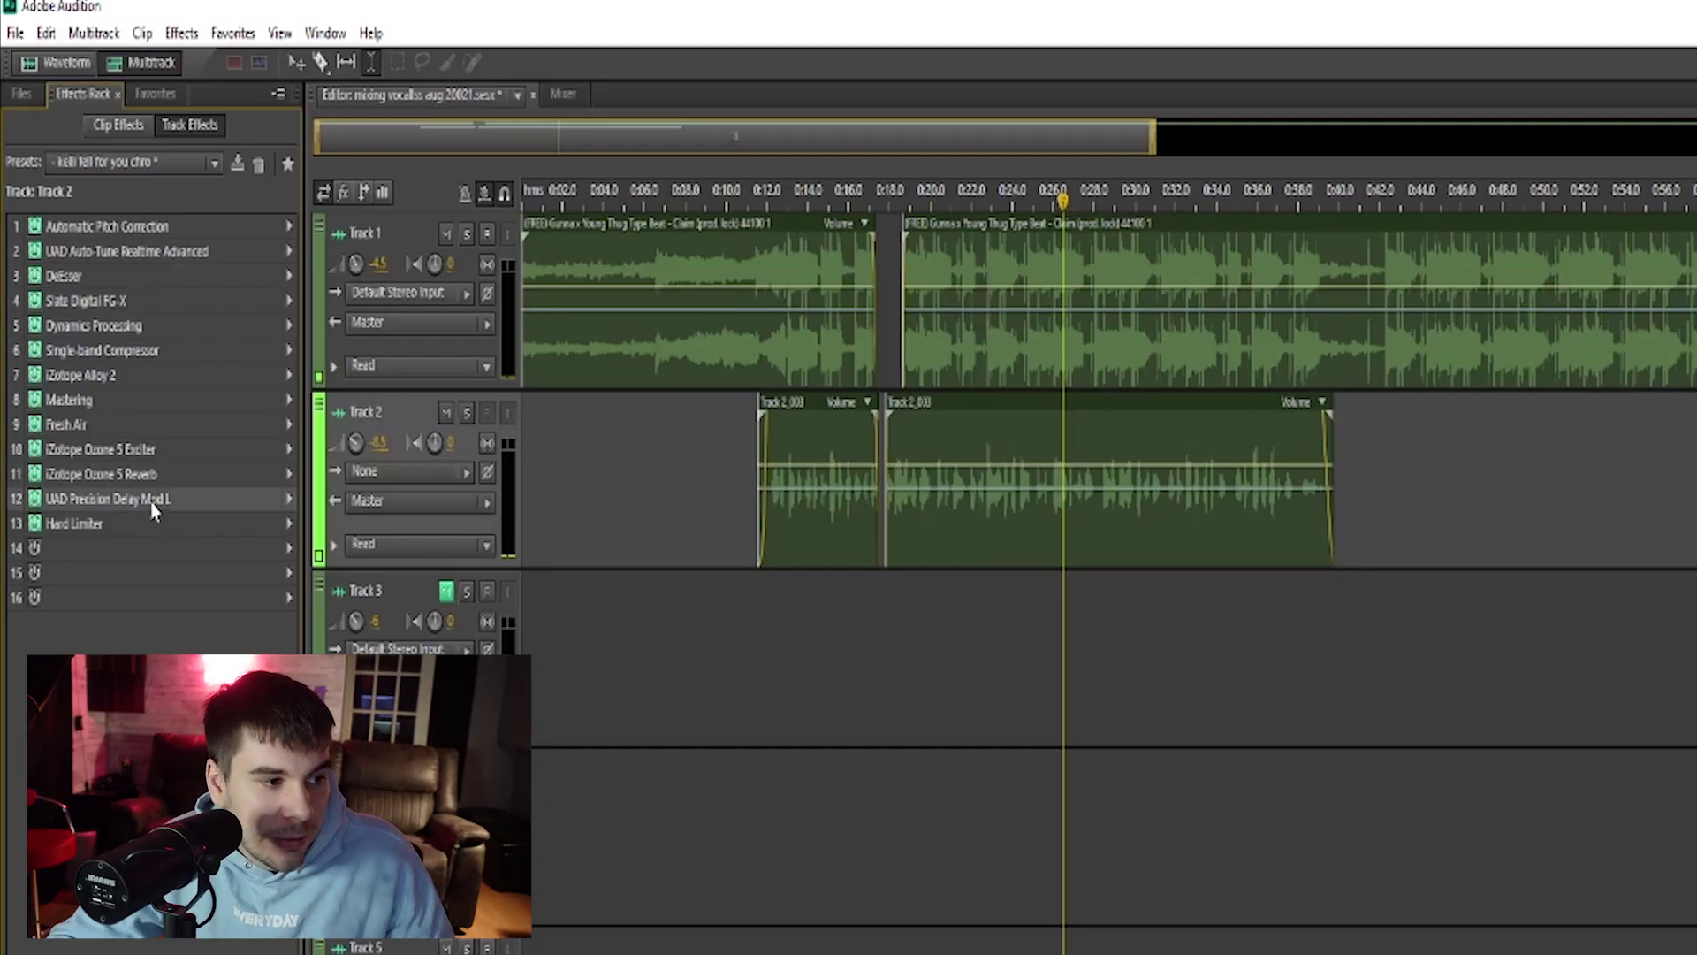
Open the vocal's UAD Precision Delay Mod L settings from the Effects Rack.
{"action": "double_click", "coordinate": [152, 503]}
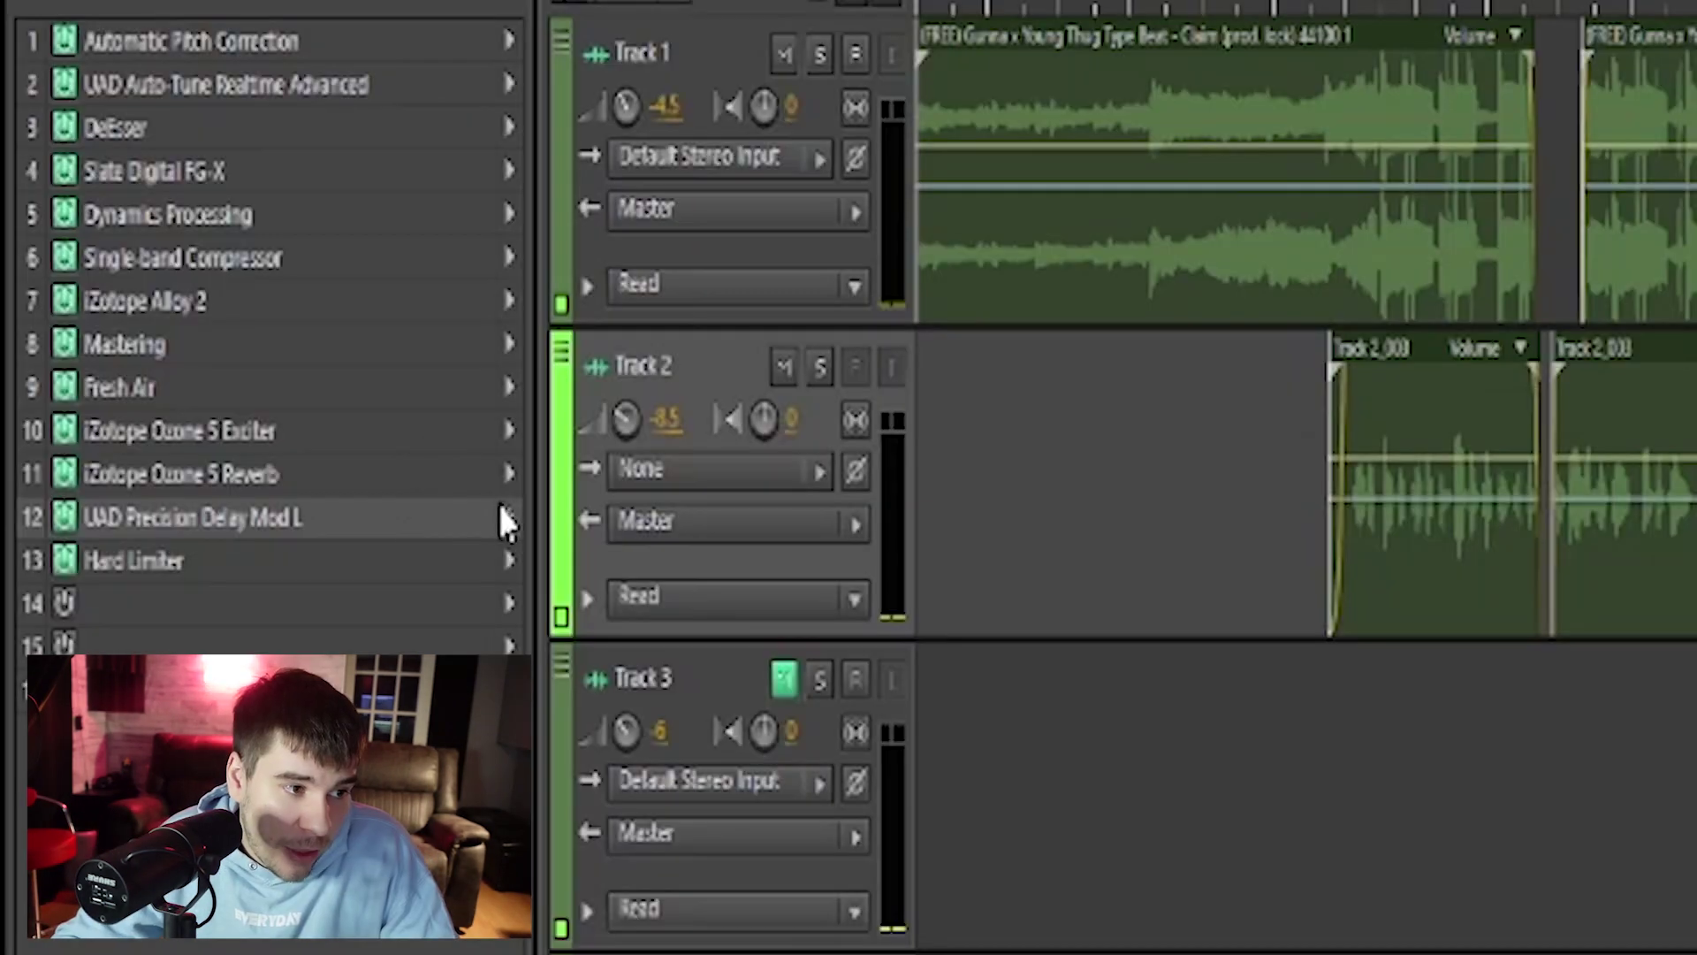
Browse the delay slot's effect menu, viewing the Delay and Echo choices.
{"action": "left_click", "coordinate": [505, 518]}
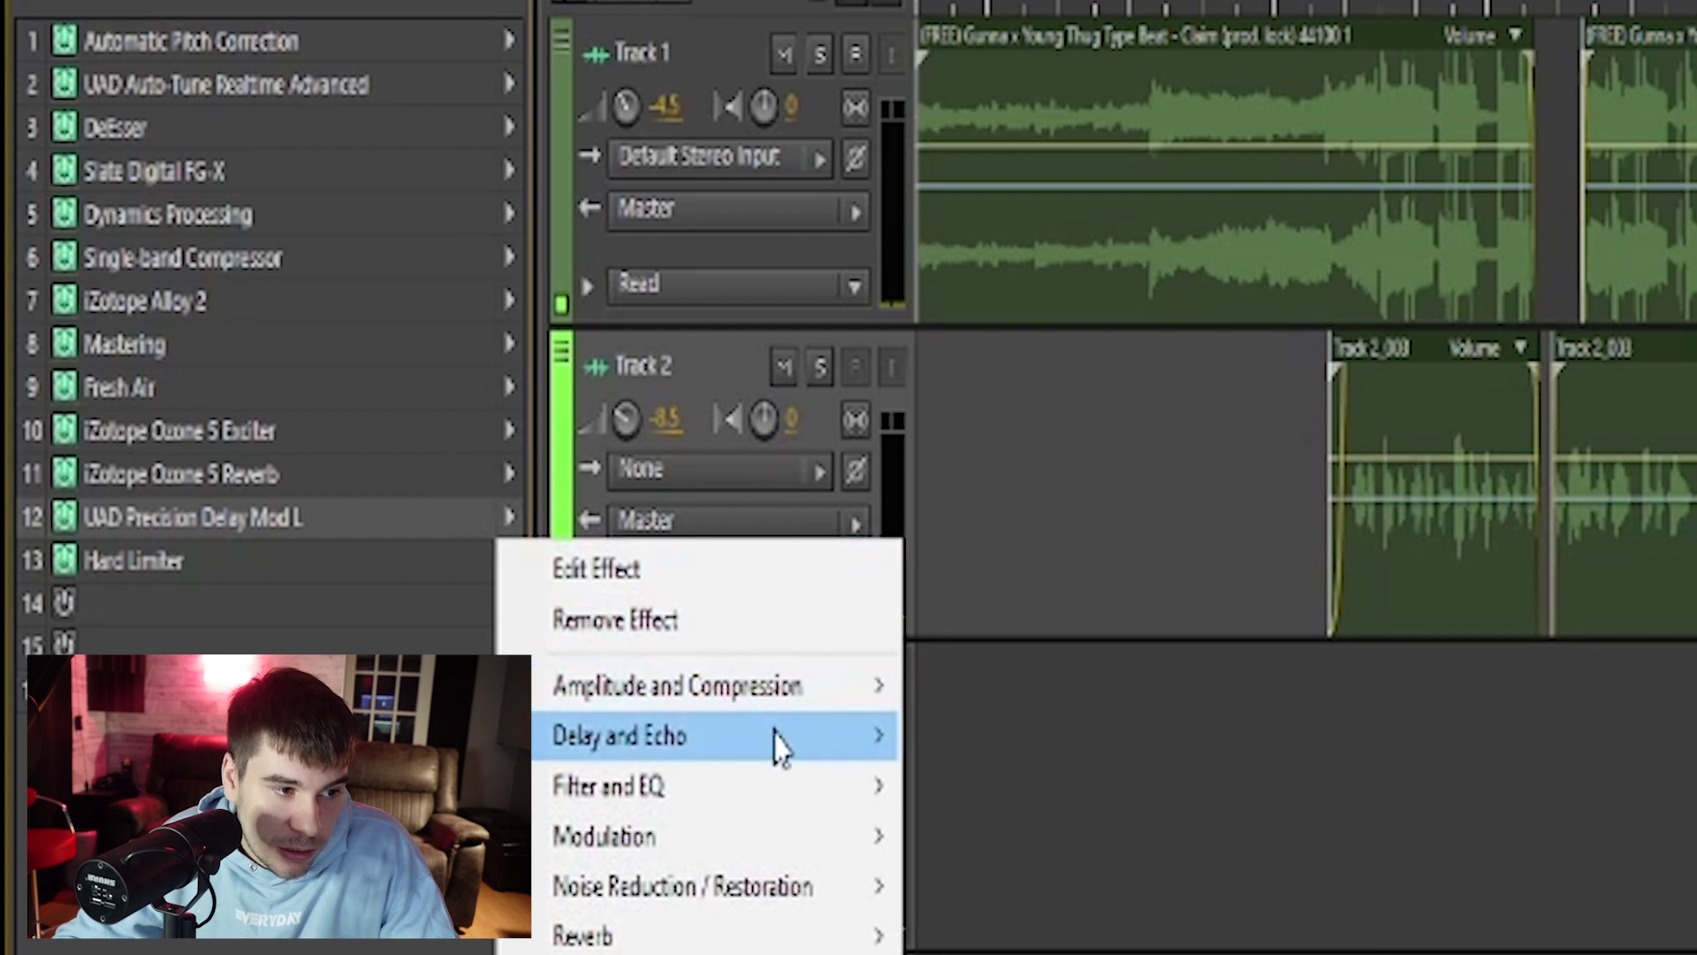
{"action": "mouse_move", "coordinate": [777, 746]}
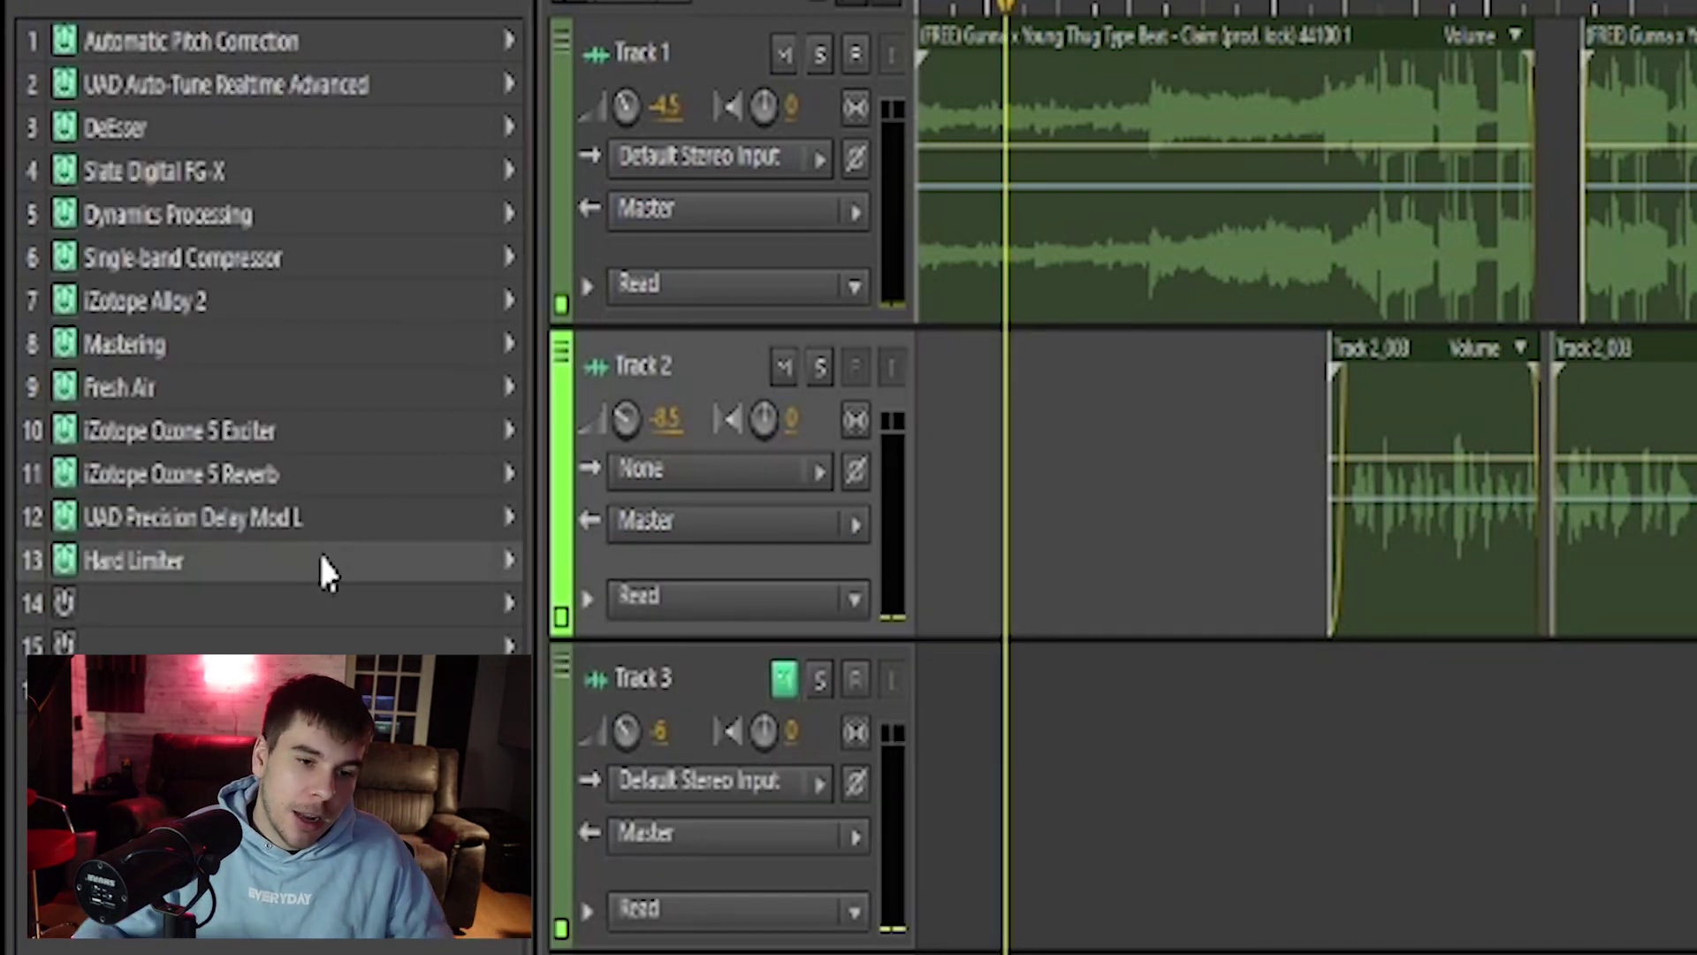
Check the Hard Limiter at −3 dB, close it, and select the Master track to show its rack.
{"action": "double_click", "coordinate": [321, 559]}
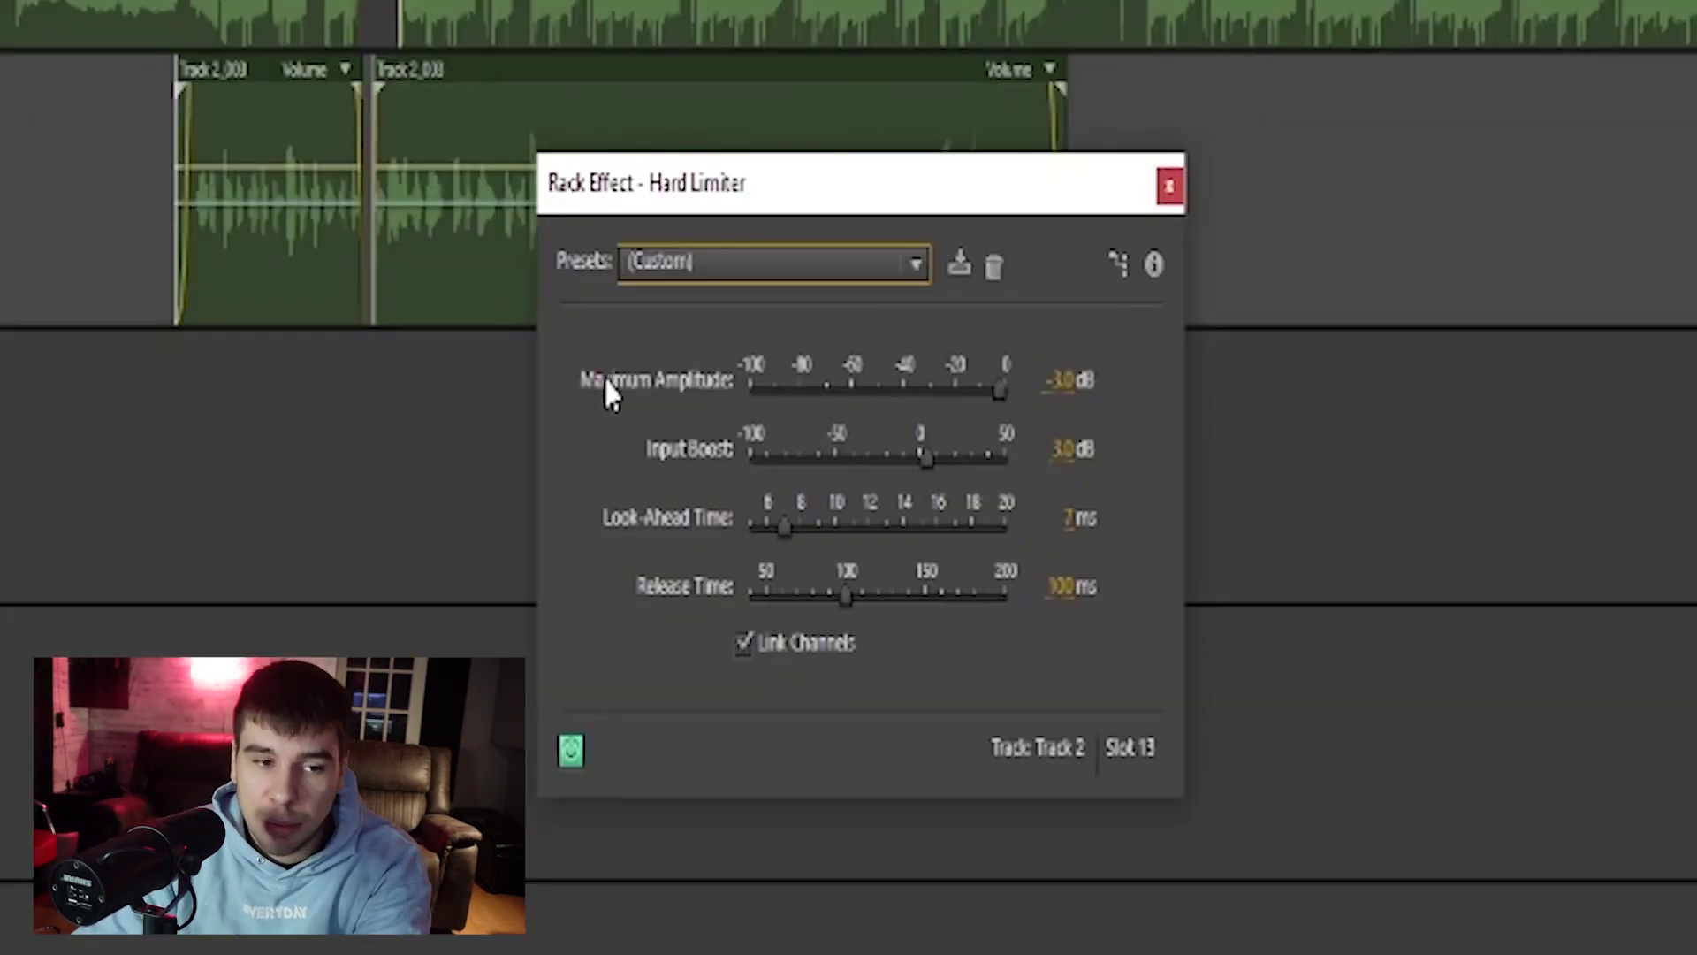
{"action": "left_click", "coordinate": [1171, 191]}
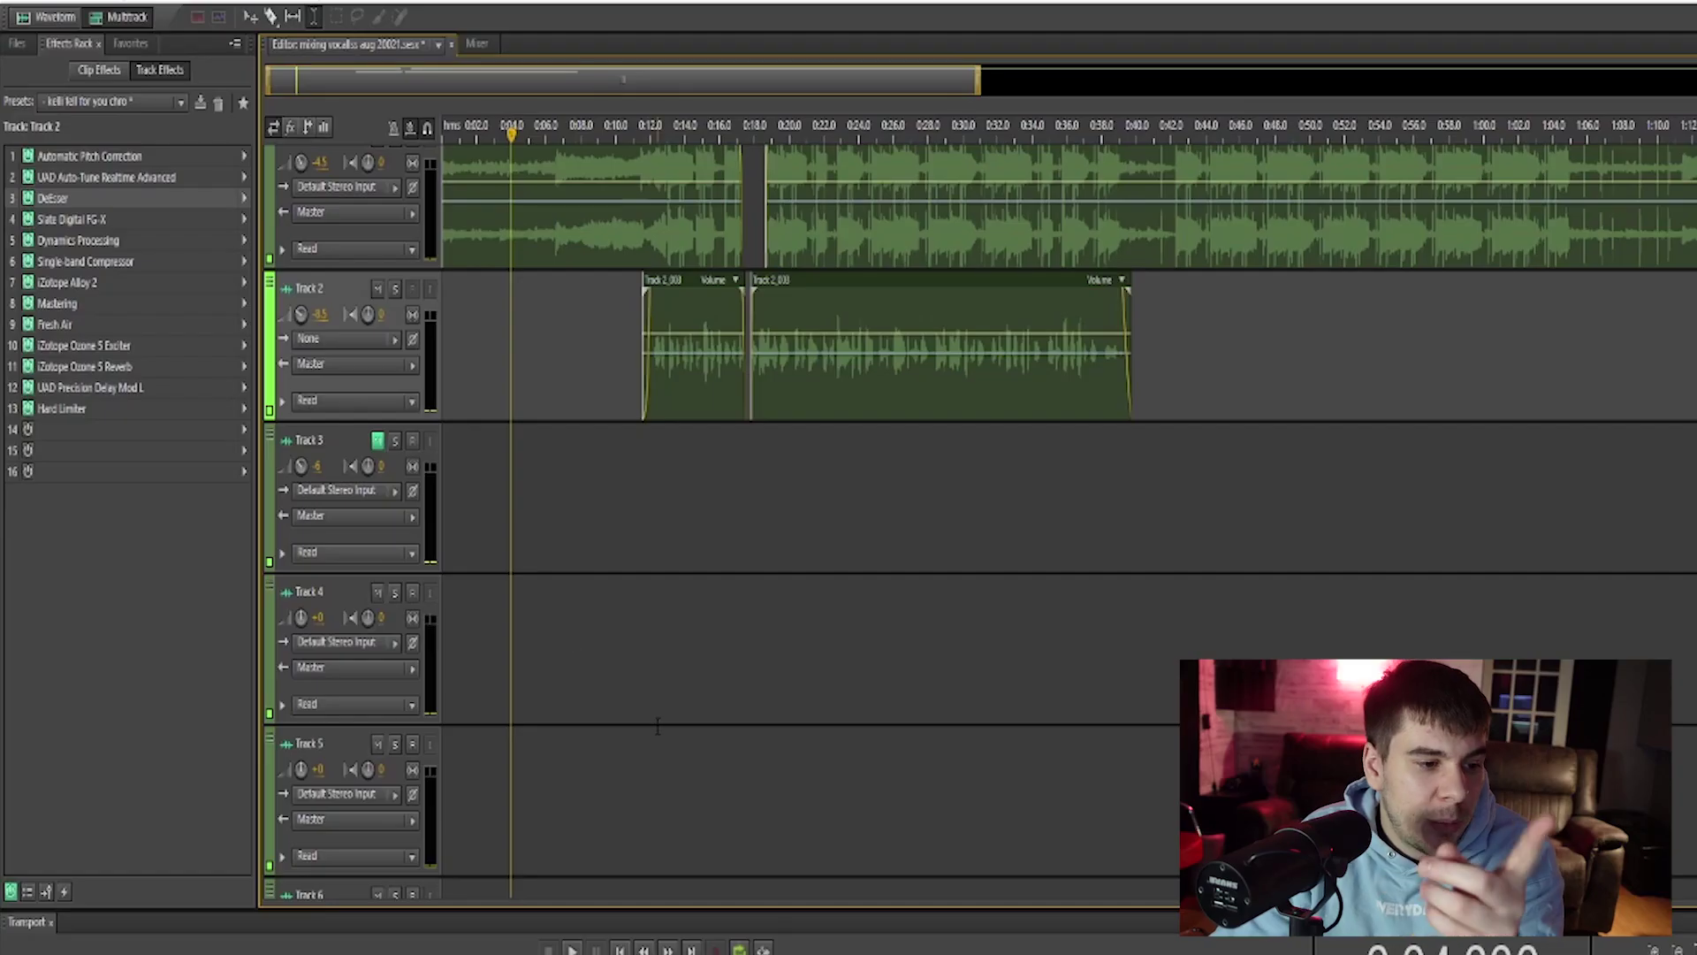
{"action": "scroll", "coordinate": [648, 711], "scroll_direction": "down", "scroll_amount": 3}
{"action": "scroll", "coordinate": [648, 710], "scroll_direction": "down", "scroll_amount": 2}
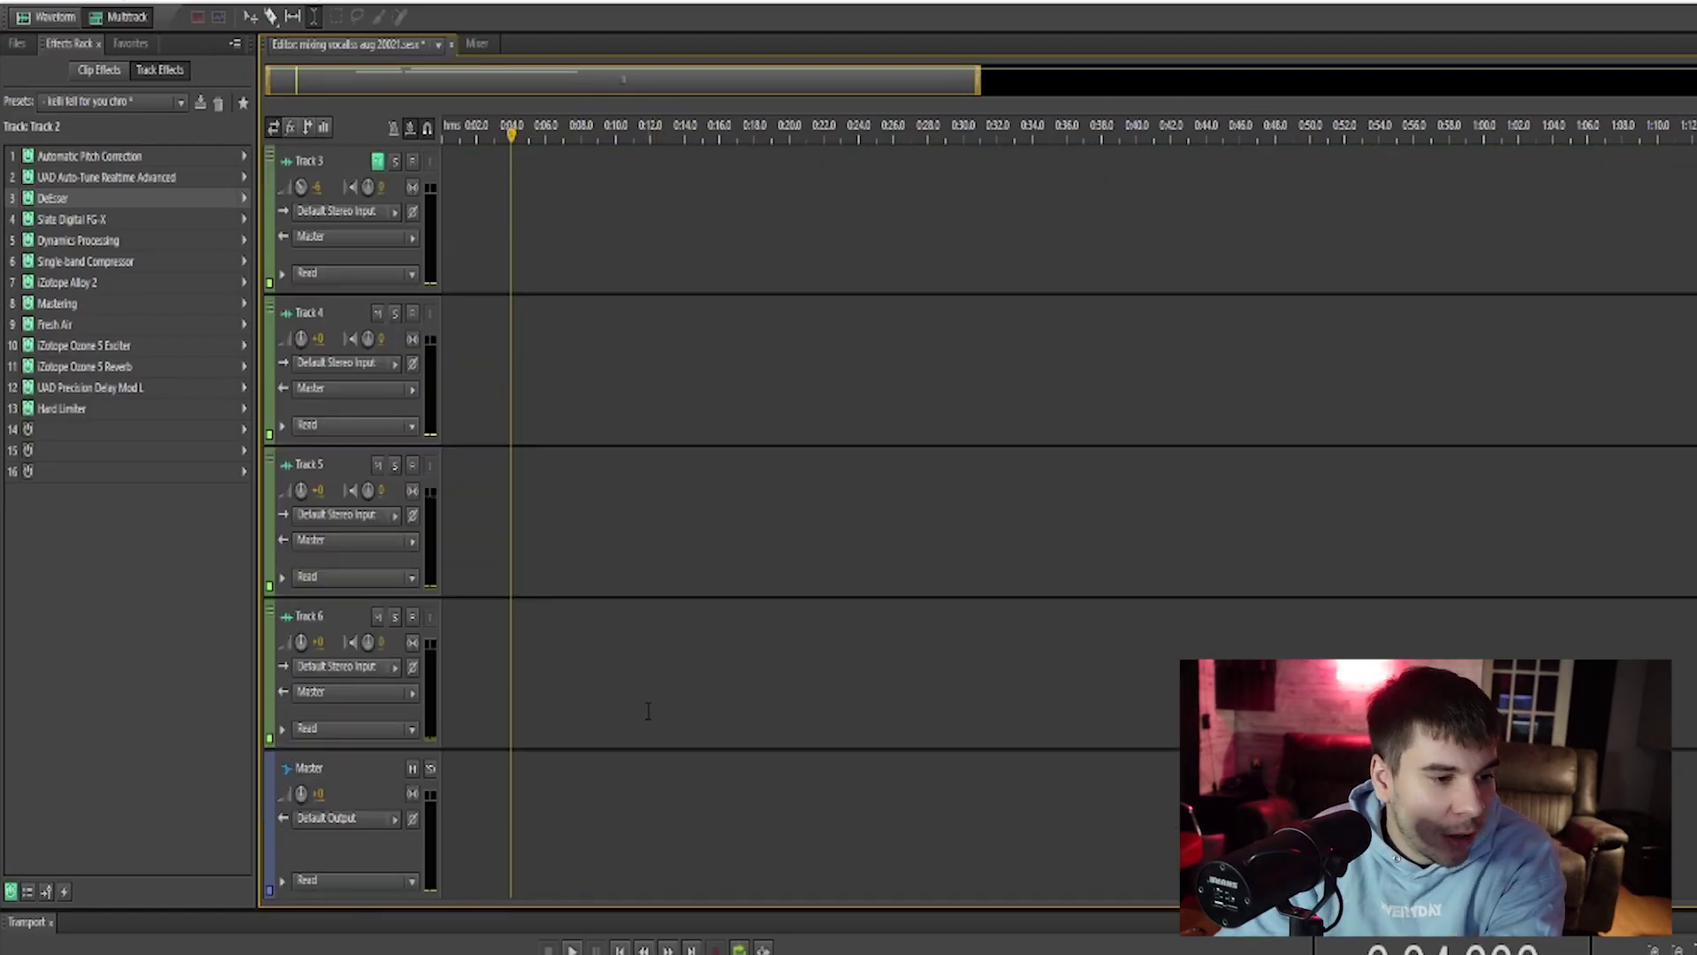
{"action": "left_click", "coordinate": [545, 796]}
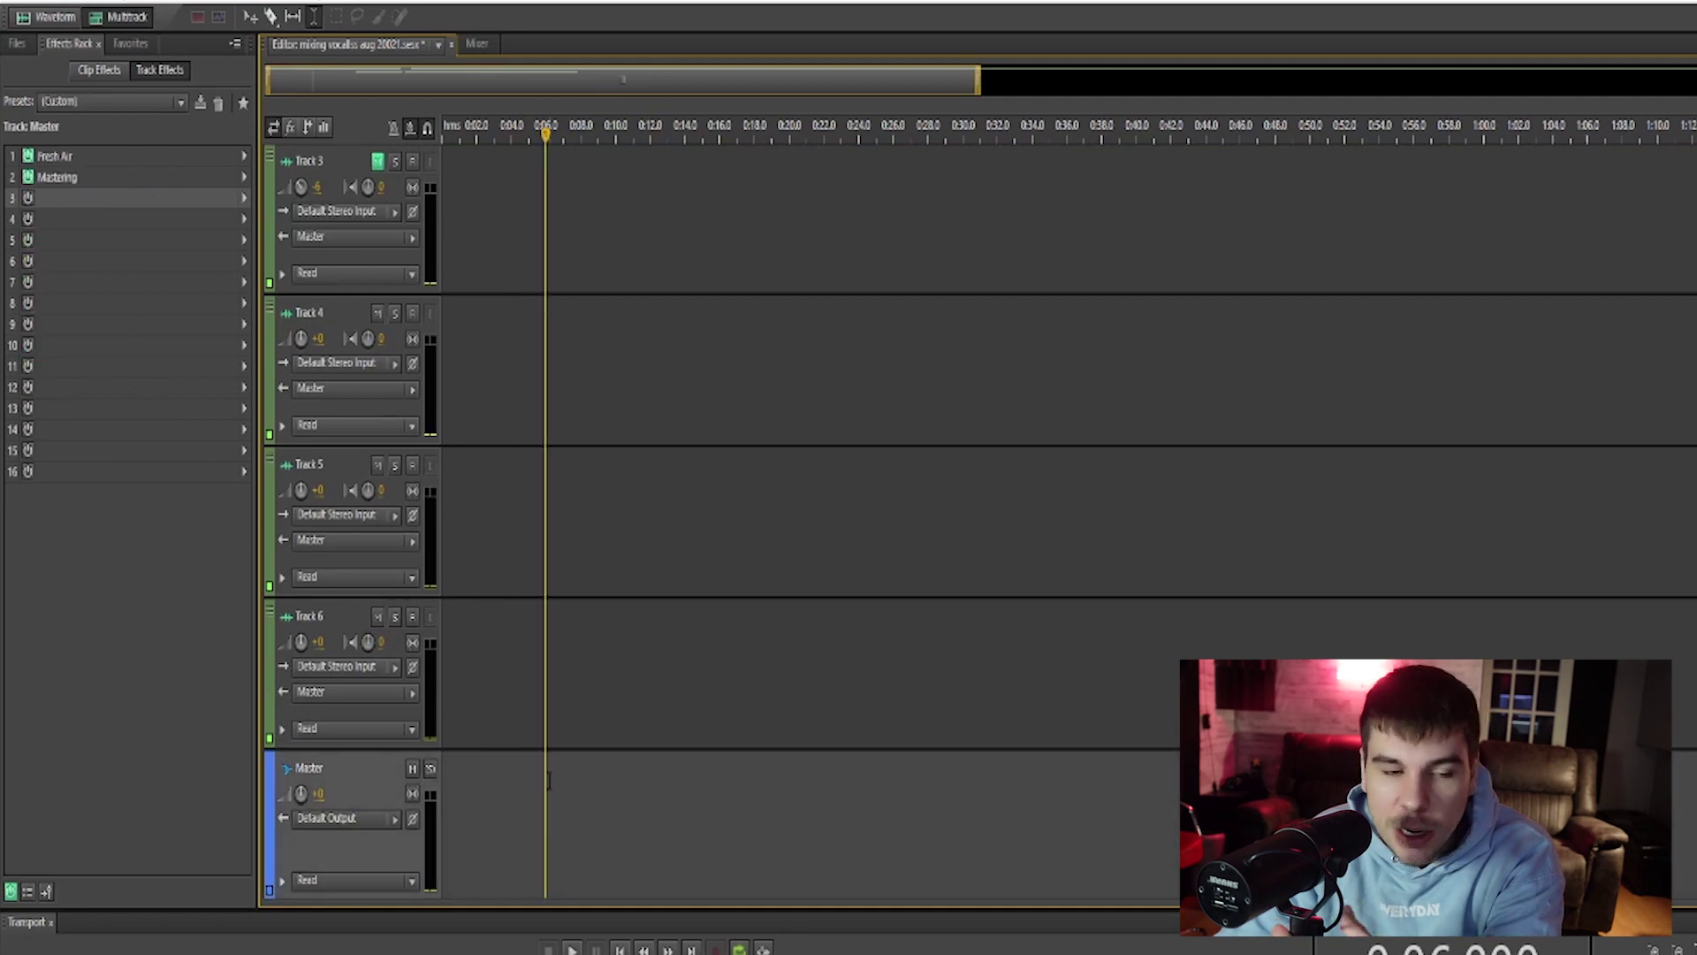
Review the master's Fresh Air (Mid Air 18, High Air 0), then open the Mastering settings.
{"action": "double_click", "coordinate": [105, 163]}
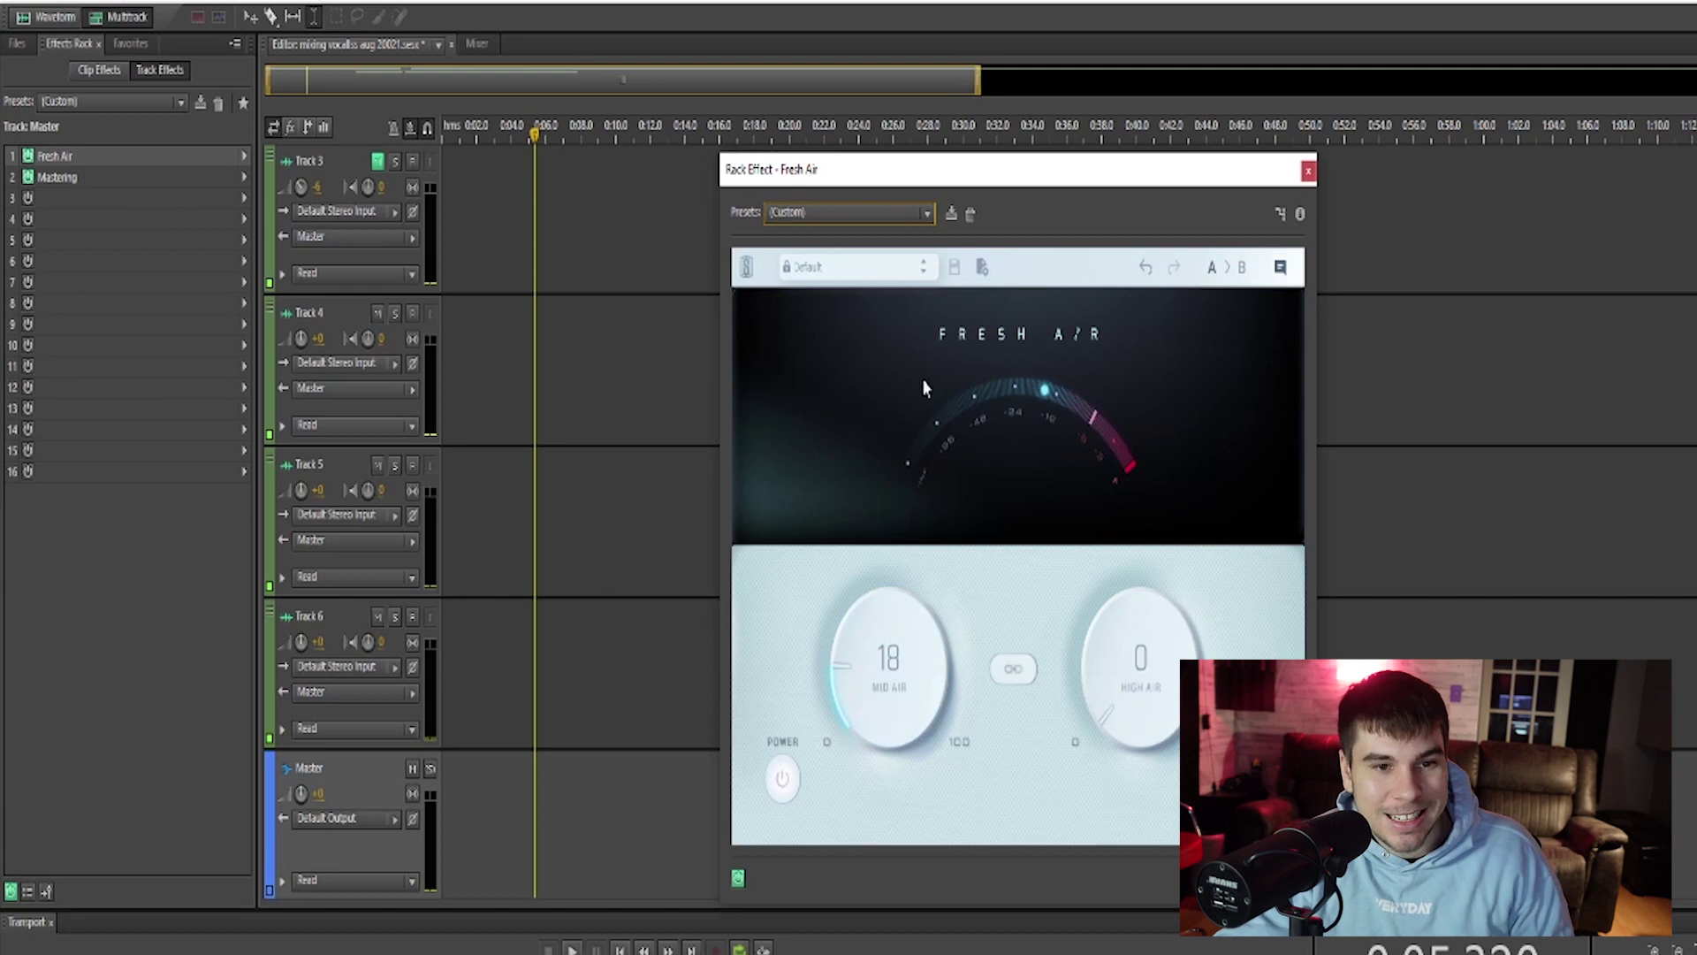
{"action": "left_click", "coordinate": [1308, 170]}
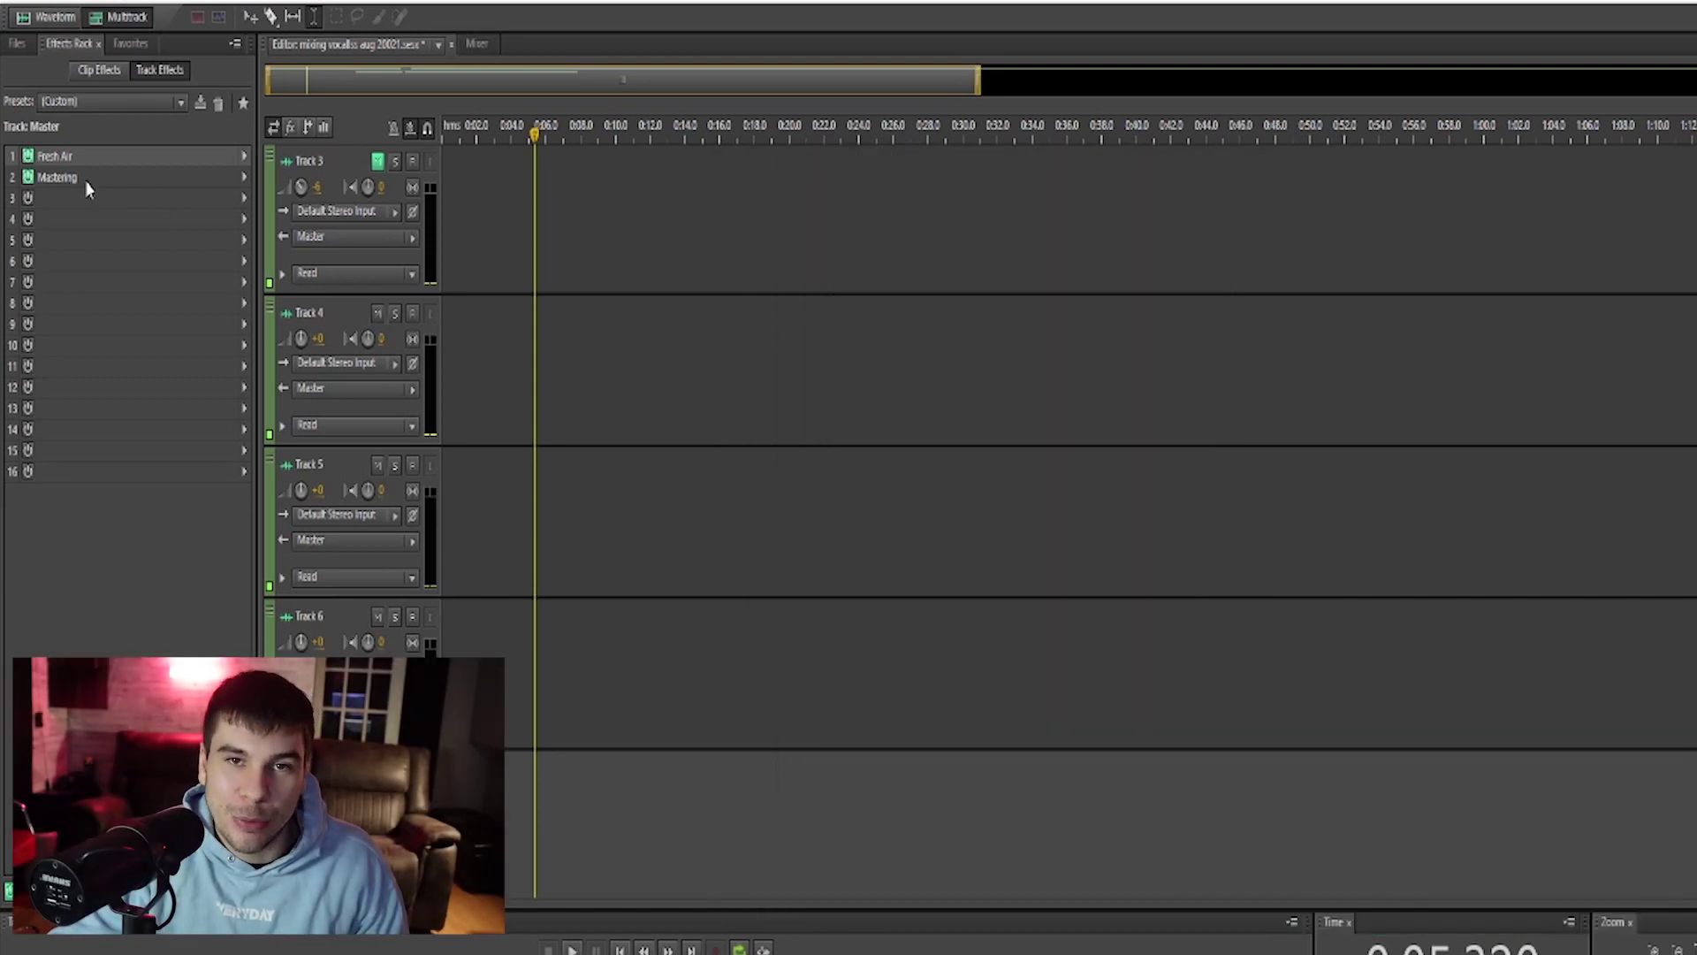
{"action": "double_click", "coordinate": [85, 180]}
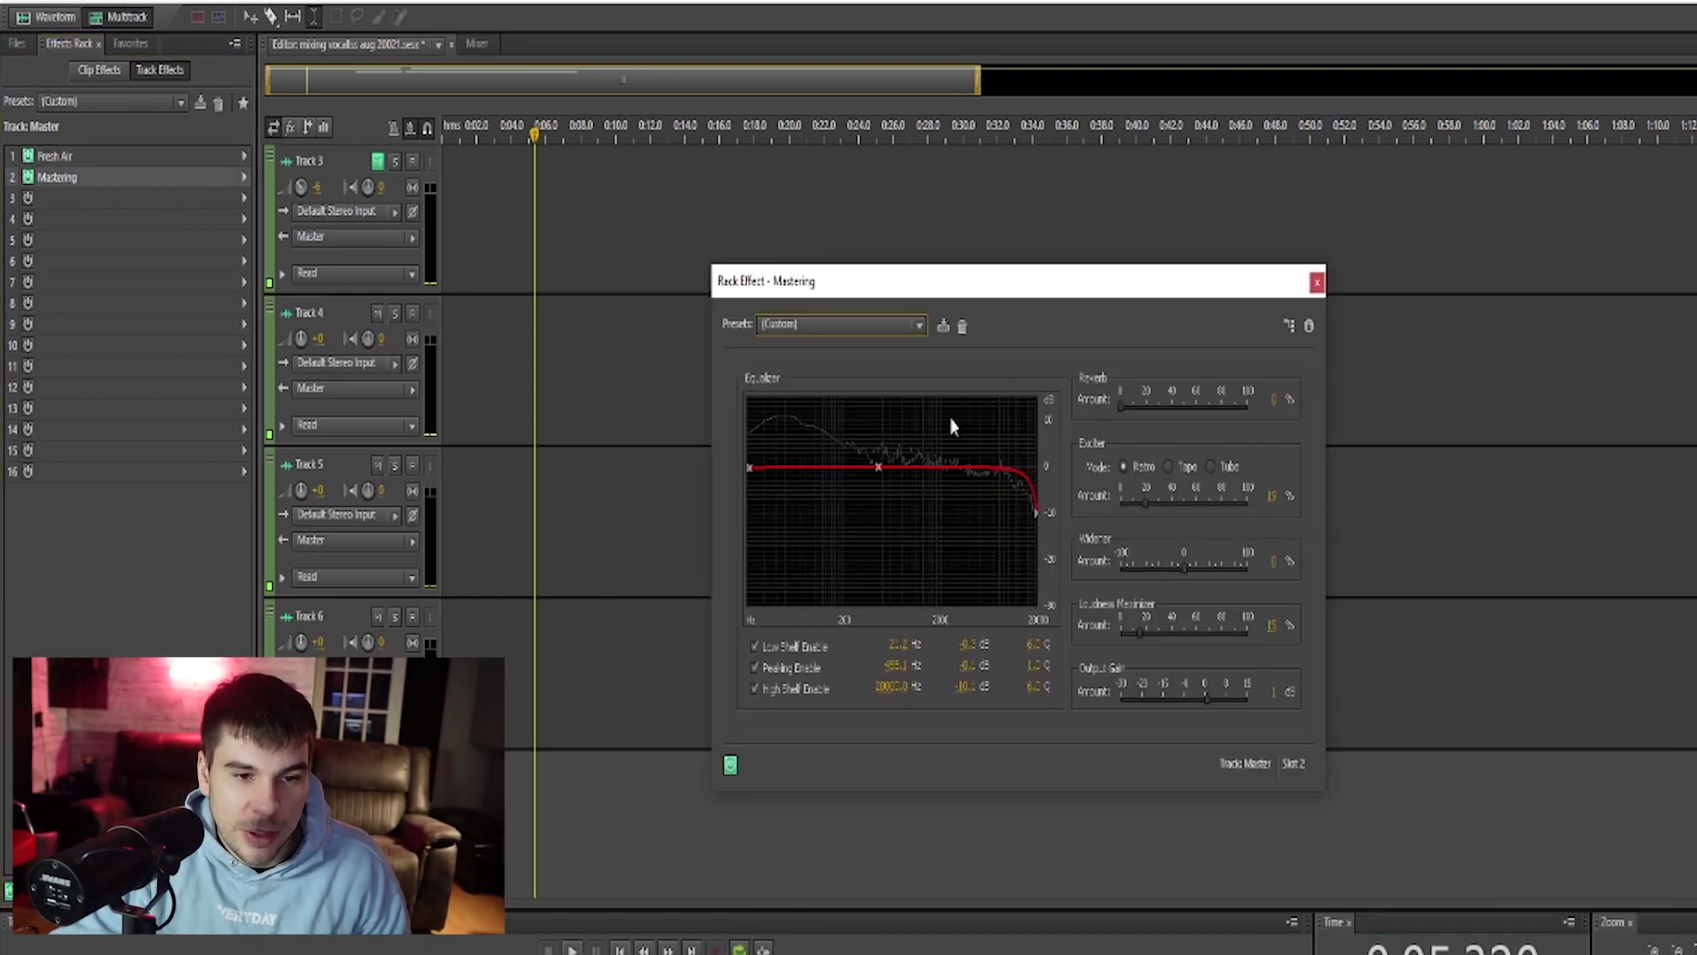
{"action": "left_click", "coordinate": [241, 180]}
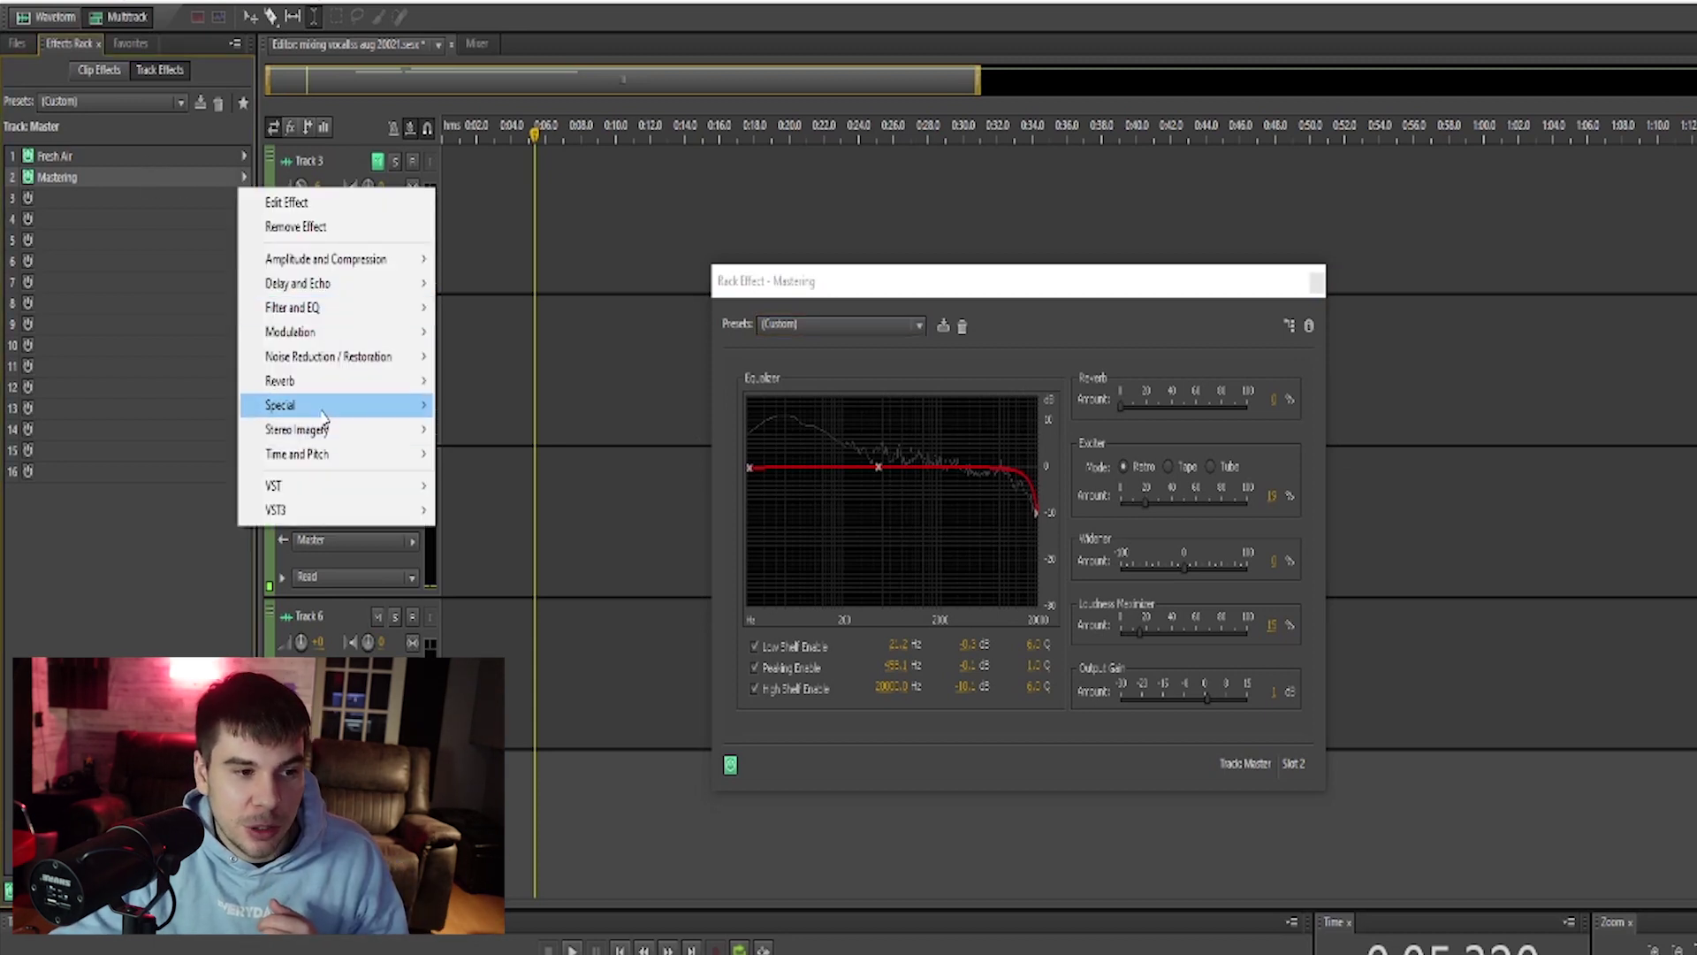
{"action": "left_click", "coordinate": [493, 372]}
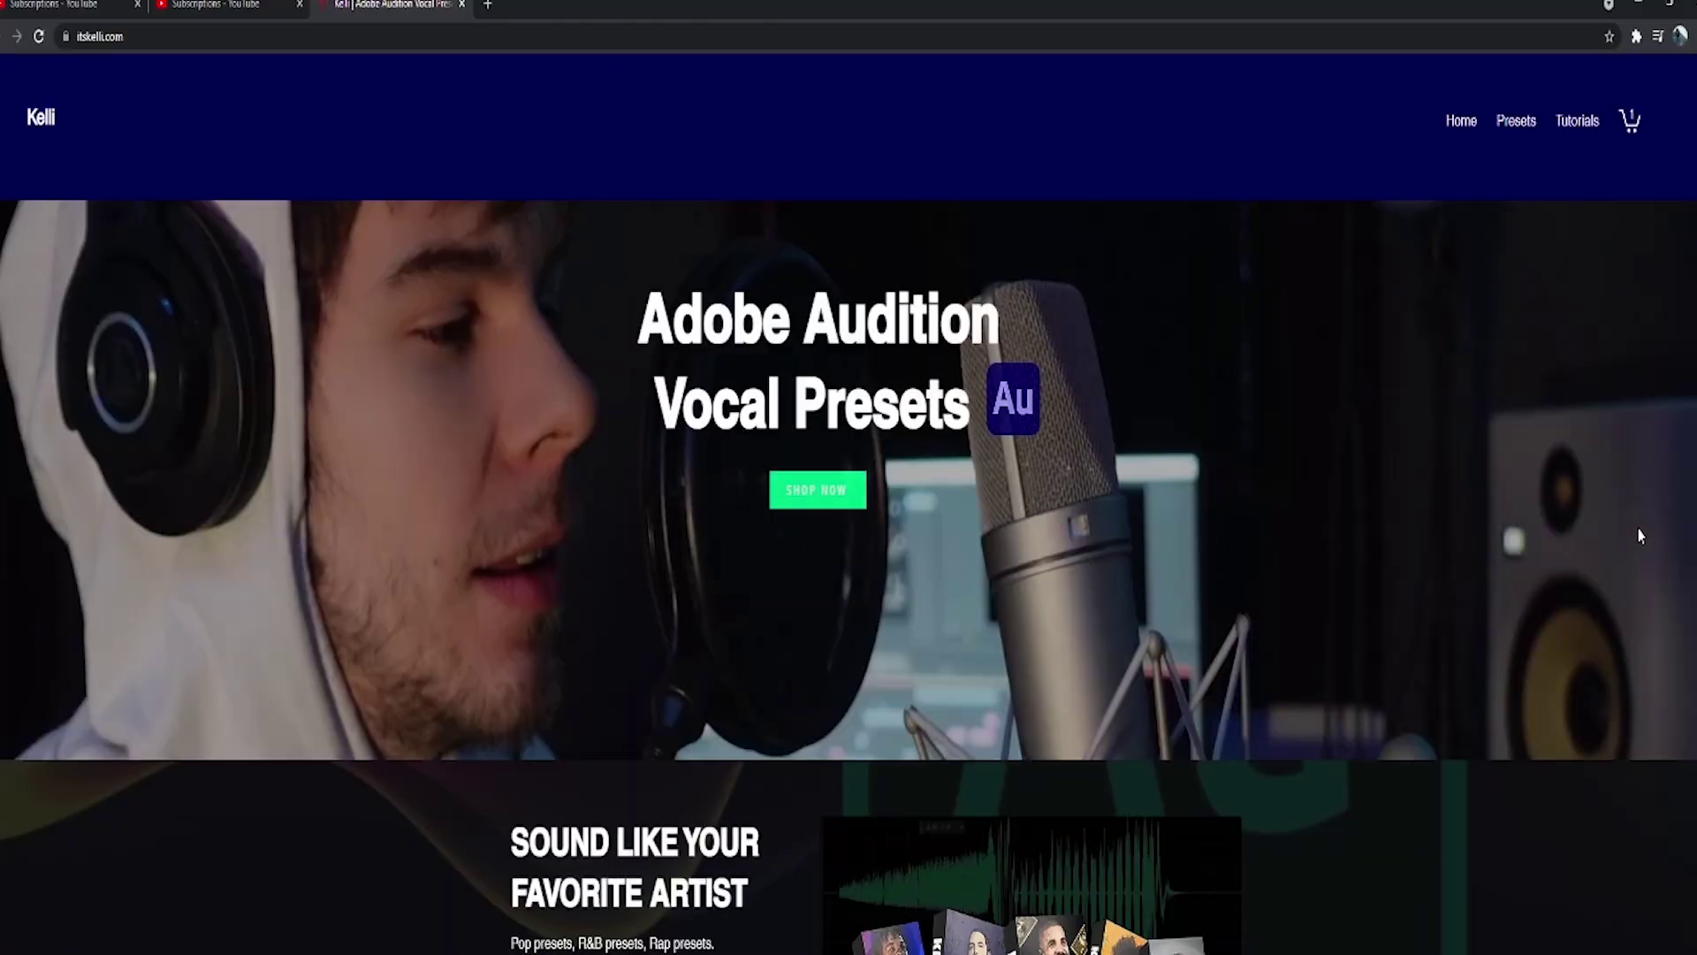
Go to itskelli.com's Preset Templates page through the SHOP NOW button.
{"action": "left_click", "coordinate": [822, 491]}
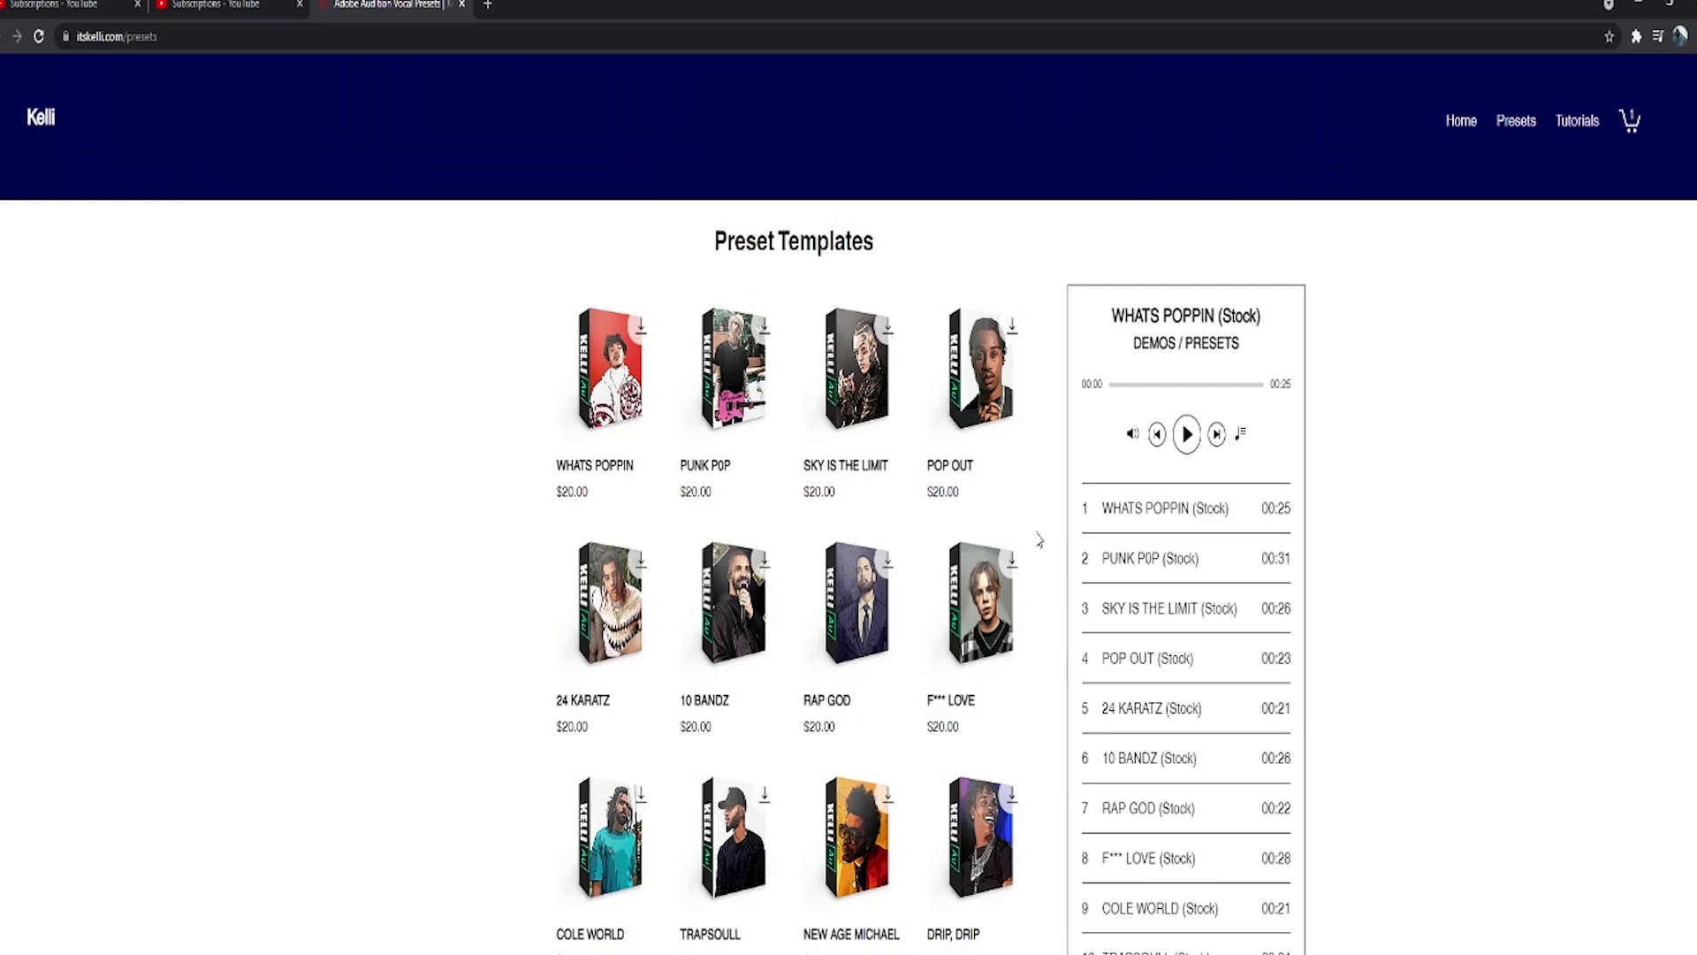